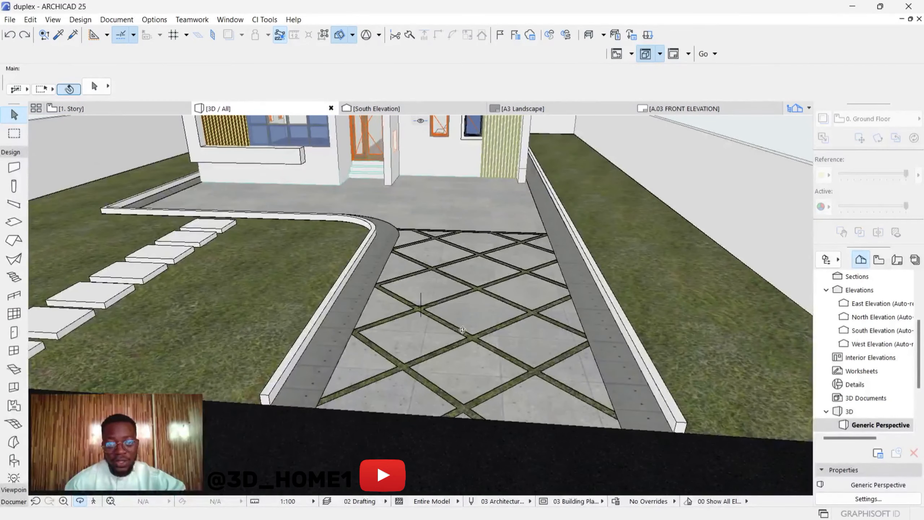
Examine the finished driveway's diamond grass-strip pattern in 3D, up close and in an overview of both houses.
{"action": "scroll", "coordinate": [447, 297], "scroll_direction": "up", "scroll_amount": 2}
{"action": "scroll", "coordinate": [404, 330], "scroll_direction": "down", "scroll_amount": 1}
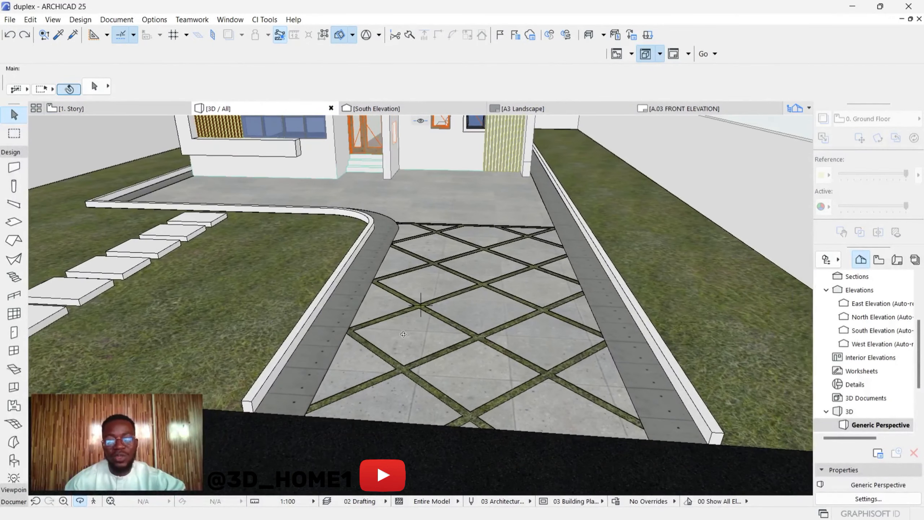
{"action": "scroll", "coordinate": [403, 333], "scroll_direction": "up", "scroll_amount": 5}
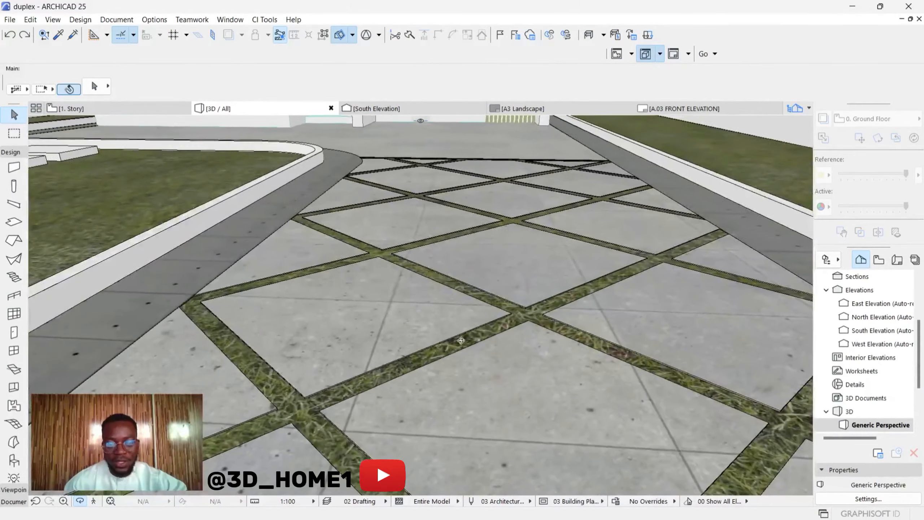
{"action": "scroll", "coordinate": [512, 327], "scroll_direction": "down", "scroll_amount": 3}
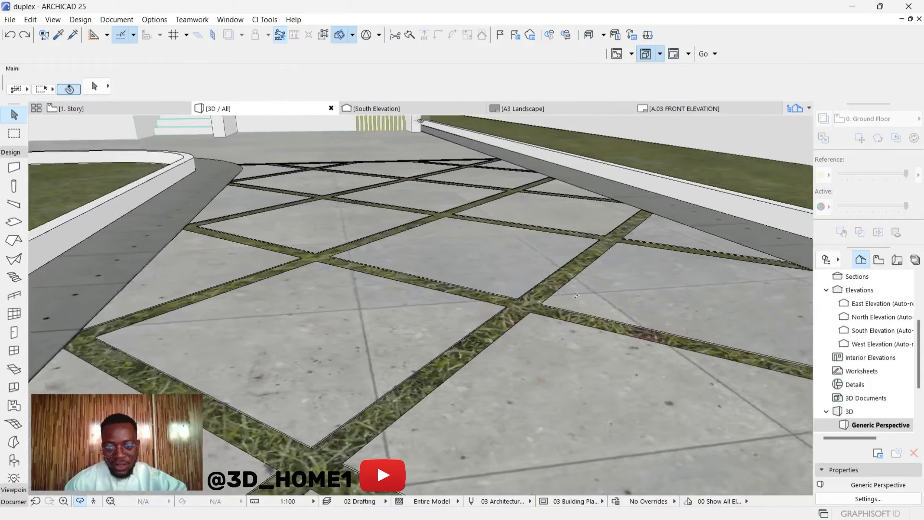
{"action": "scroll", "coordinate": [435, 288], "scroll_direction": "up", "scroll_amount": 3}
{"action": "scroll", "coordinate": [435, 289], "scroll_direction": "up", "scroll_amount": 4}
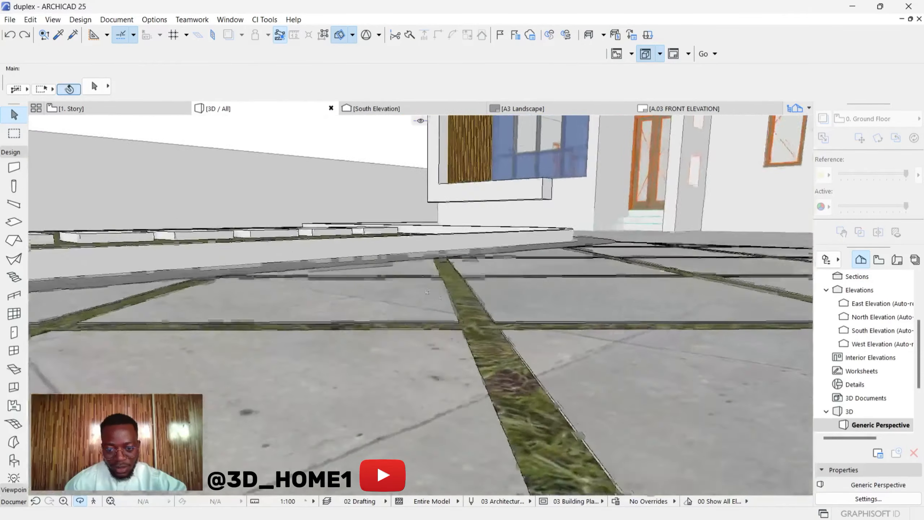
{"action": "left_click_drag", "start_coordinate": [428, 292], "coordinate": [516, 340]}
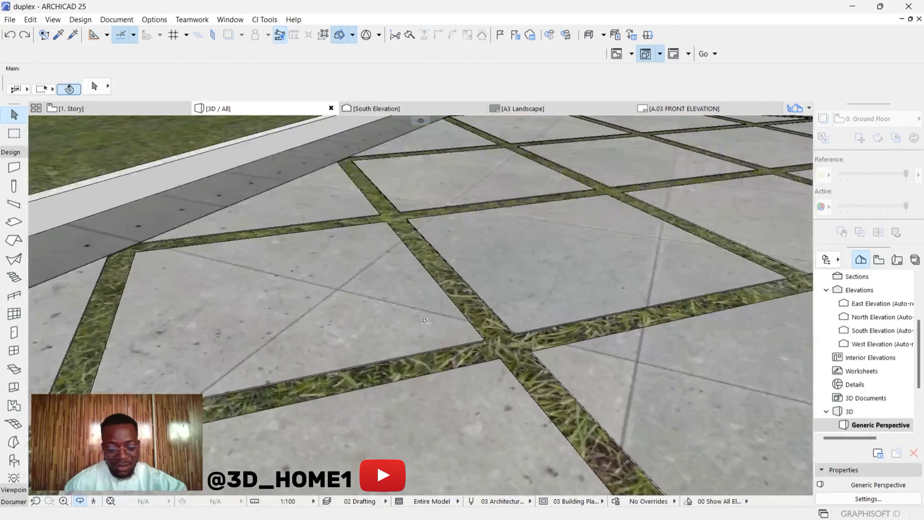
{"action": "left_click_drag", "start_coordinate": [425, 320], "coordinate": [369, 217]}
{"action": "left_click_drag", "start_coordinate": [532, 336], "coordinate": [370, 304]}
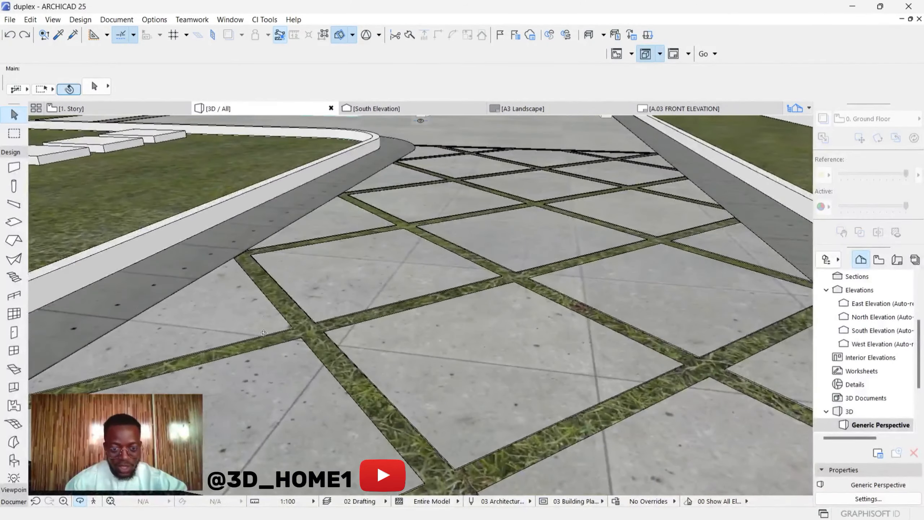
{"action": "scroll", "coordinate": [264, 333], "scroll_direction": "down", "scroll_amount": 10}
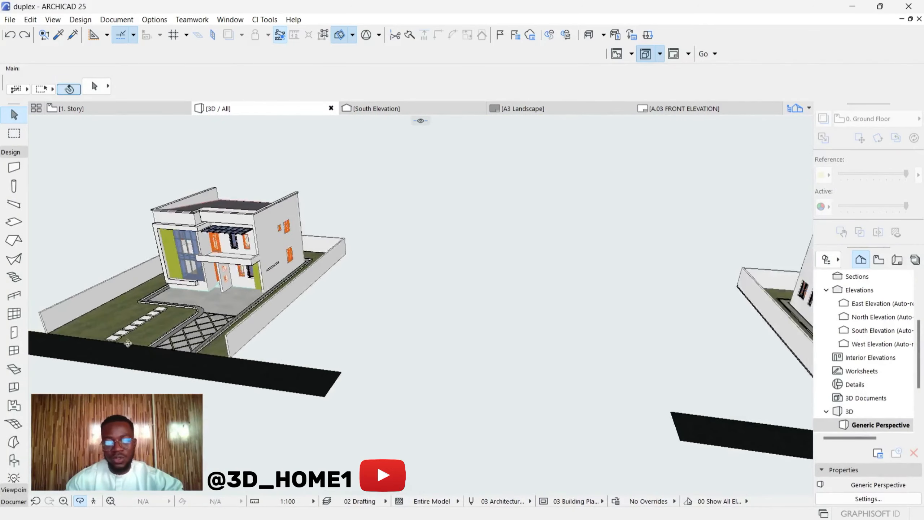
{"action": "left_click_drag", "start_coordinate": [127, 343], "coordinate": [535, 322]}
{"action": "scroll", "coordinate": [526, 297], "scroll_direction": "down", "scroll_amount": 5}
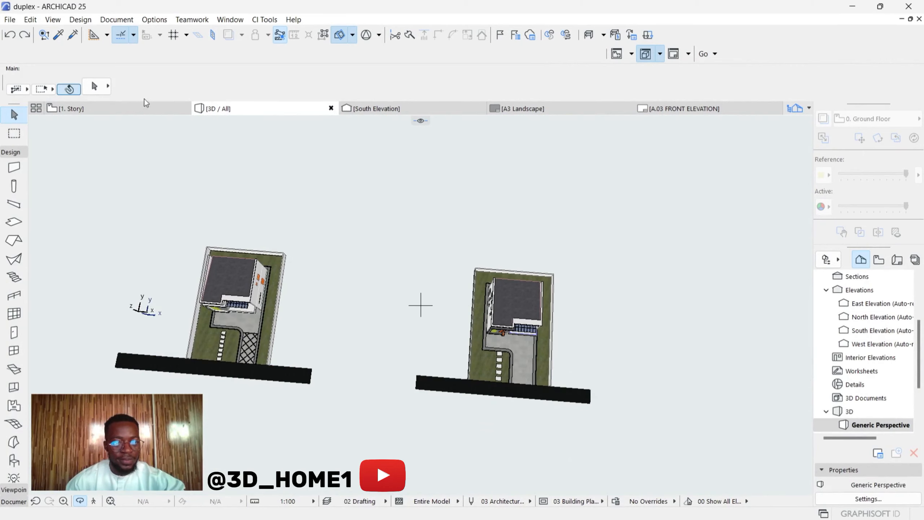
Open the 1. Story floor plan and examine the diamond strip layout on the finished house's driveway.
{"action": "left_click", "coordinate": [137, 109]}
{"action": "scroll", "coordinate": [406, 259], "scroll_direction": "down", "scroll_amount": 7}
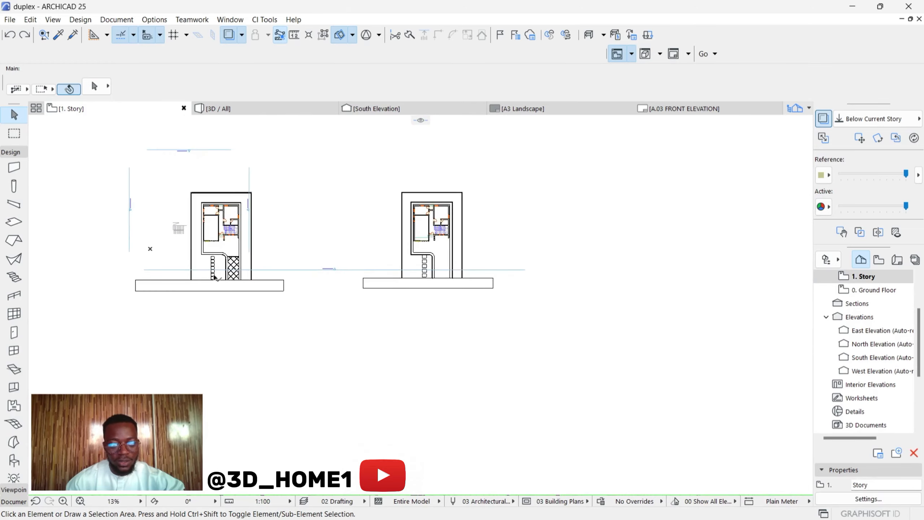
{"action": "scroll", "coordinate": [215, 277], "scroll_direction": "up", "scroll_amount": 3}
{"action": "scroll", "coordinate": [320, 286], "scroll_direction": "down", "scroll_amount": 3}
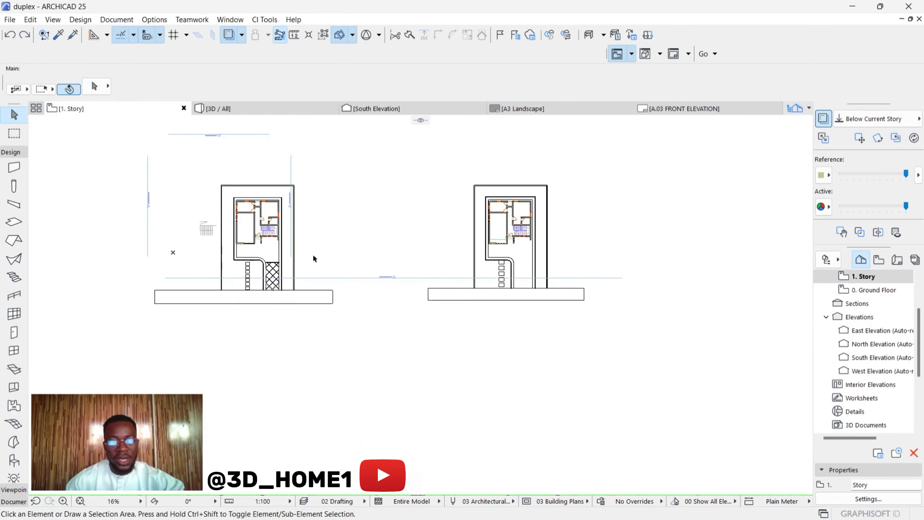
{"action": "scroll", "coordinate": [334, 258], "scroll_direction": "up", "scroll_amount": 2}
{"action": "scroll", "coordinate": [240, 262], "scroll_direction": "up", "scroll_amount": 2}
{"action": "scroll", "coordinate": [251, 262], "scroll_direction": "up", "scroll_amount": 3}
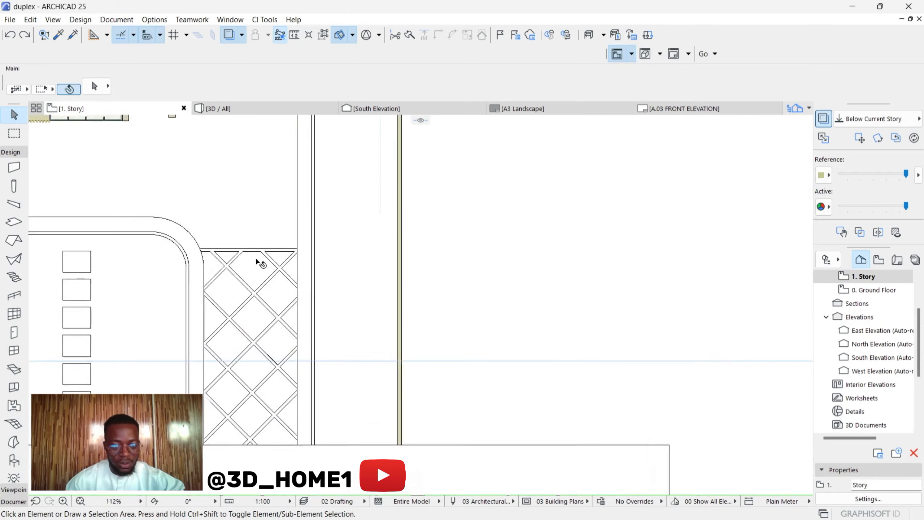
{"action": "scroll", "coordinate": [236, 263], "scroll_direction": "down", "scroll_amount": 4}
{"action": "scroll", "coordinate": [220, 259], "scroll_direction": "up", "scroll_amount": 6}
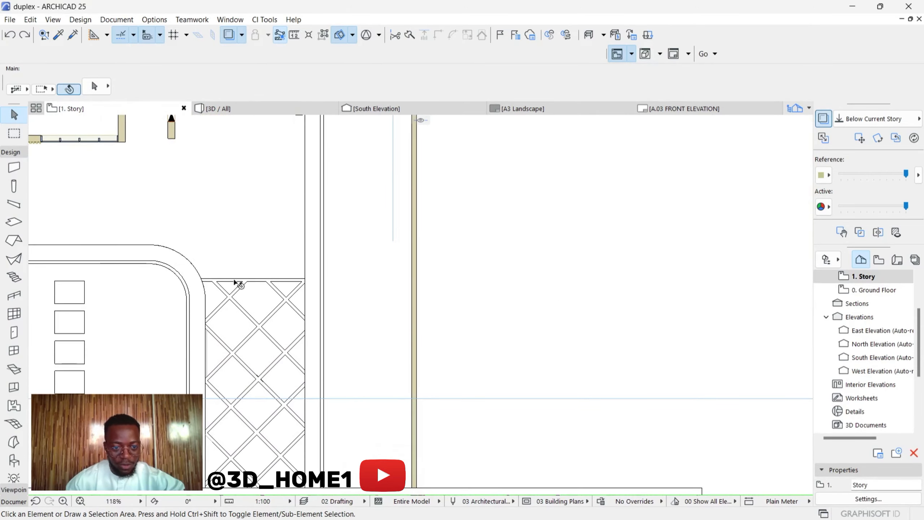
{"action": "scroll", "coordinate": [239, 289], "scroll_direction": "down", "scroll_amount": 5}
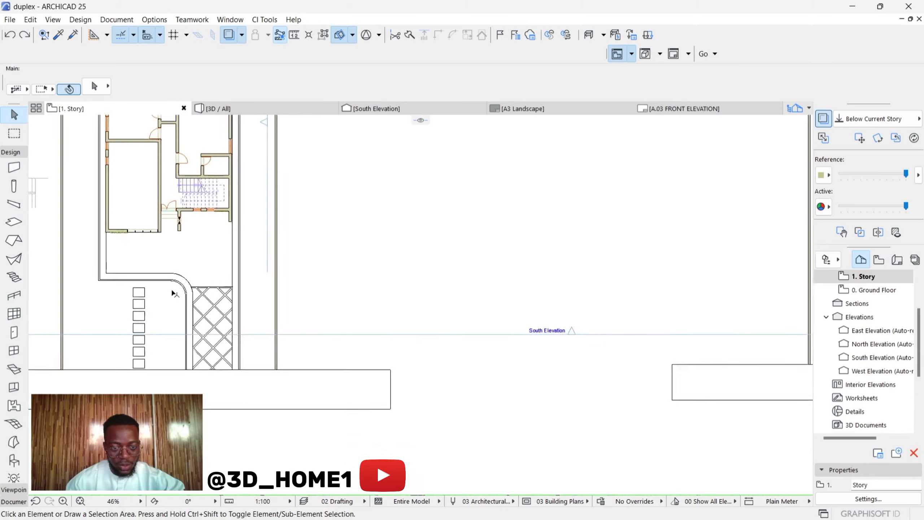
Inspect the extent and outline of the plain driveway slab at the second house on the floor plan.
{"action": "scroll", "coordinate": [375, 312], "scroll_direction": "up", "scroll_amount": 4}
{"action": "scroll", "coordinate": [375, 321], "scroll_direction": "up", "scroll_amount": 3}
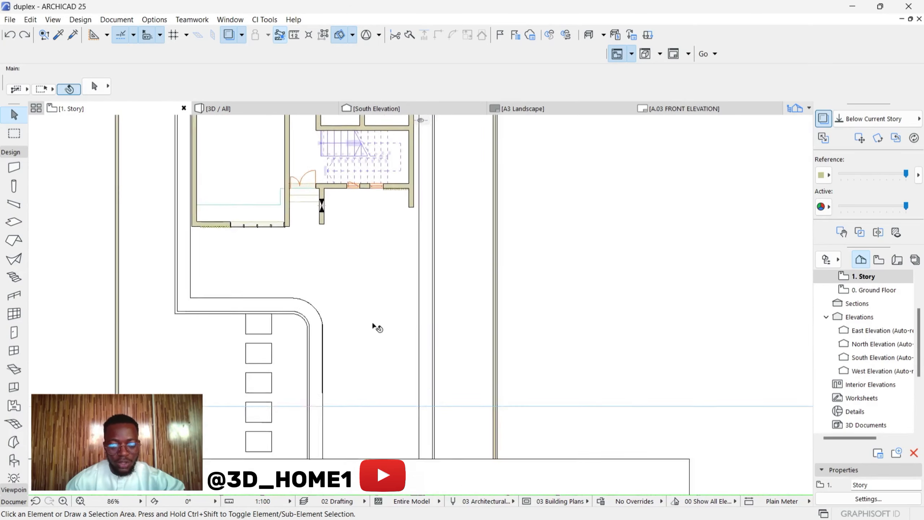
{"action": "left_click", "coordinate": [393, 305]}
{"action": "scroll", "coordinate": [398, 295], "scroll_direction": "down", "scroll_amount": 4}
{"action": "scroll", "coordinate": [414, 288], "scroll_direction": "down", "scroll_amount": 1}
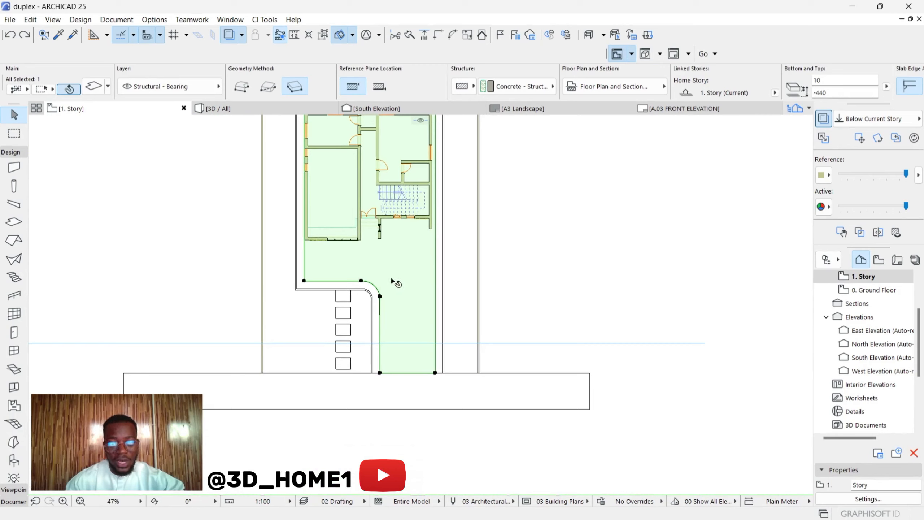
{"action": "scroll", "coordinate": [400, 290], "scroll_direction": "down", "scroll_amount": 1}
{"action": "scroll", "coordinate": [429, 295], "scroll_direction": "up", "scroll_amount": 2}
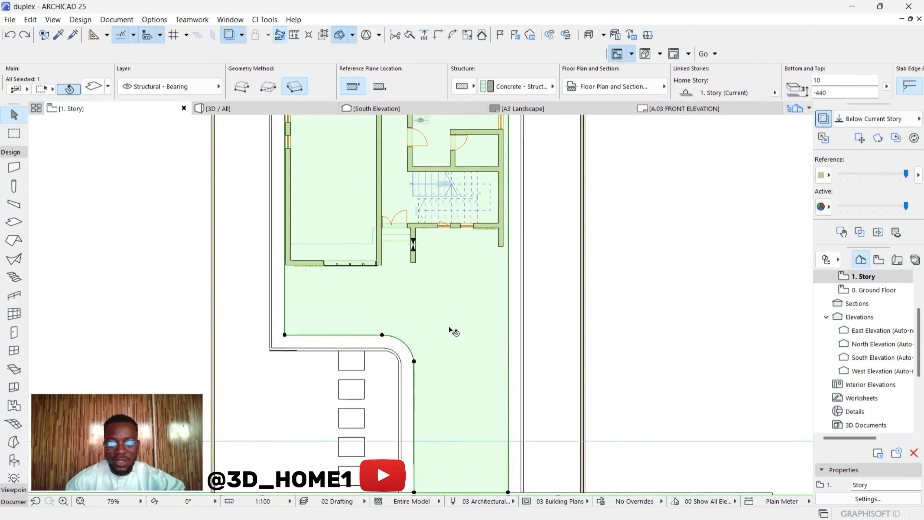
{"action": "scroll", "coordinate": [447, 320], "scroll_direction": "down", "scroll_amount": 1}
{"action": "scroll", "coordinate": [442, 312], "scroll_direction": "up", "scroll_amount": 3}
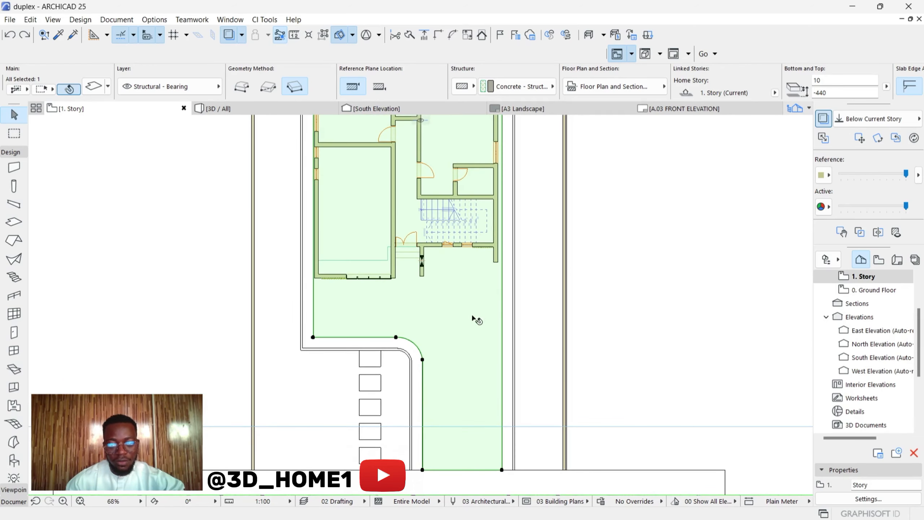
{"action": "scroll", "coordinate": [403, 304], "scroll_direction": "down", "scroll_amount": 2}
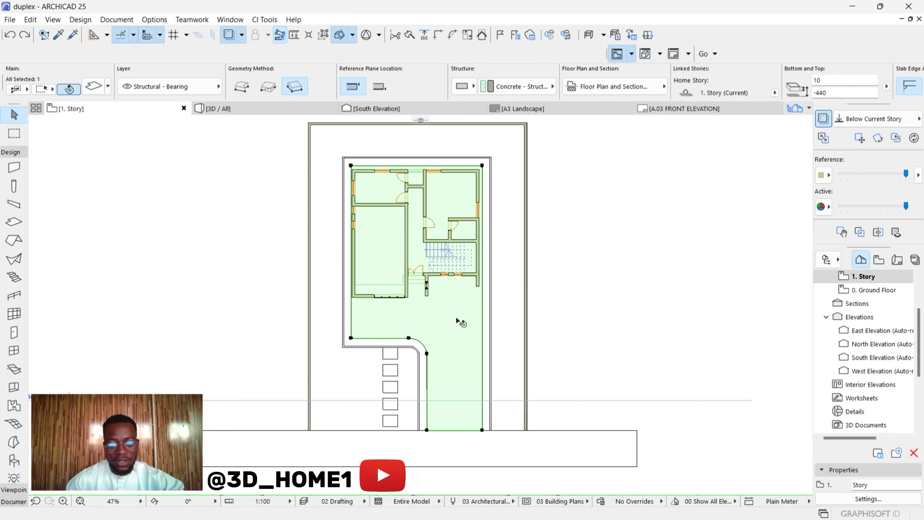
{"action": "scroll", "coordinate": [458, 321], "scroll_direction": "up", "scroll_amount": 3}
{"action": "scroll", "coordinate": [433, 322], "scroll_direction": "down", "scroll_amount": 3}
{"action": "scroll", "coordinate": [419, 316], "scroll_direction": "up", "scroll_amount": 3}
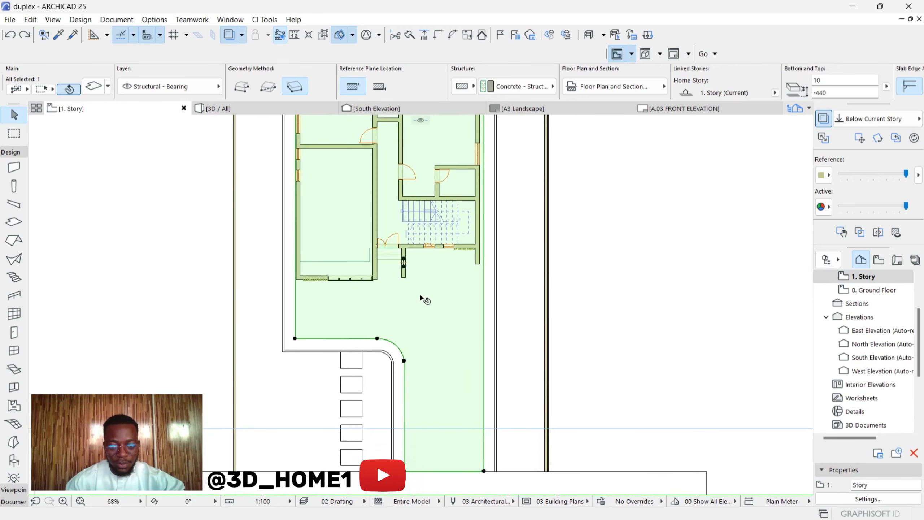
{"action": "scroll", "coordinate": [417, 302], "scroll_direction": "up", "scroll_amount": 2}
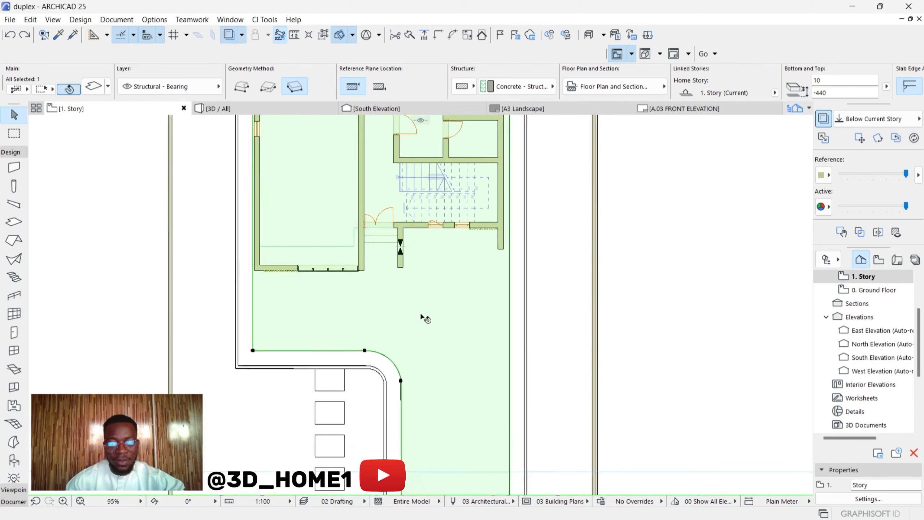
{"action": "scroll", "coordinate": [424, 312], "scroll_direction": "down", "scroll_amount": 2}
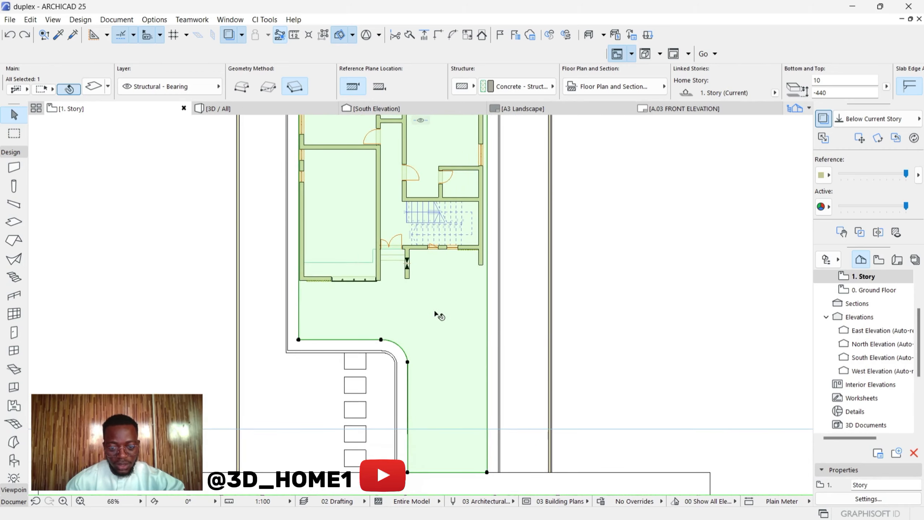
{"action": "scroll", "coordinate": [440, 339], "scroll_direction": "down", "scroll_amount": 3}
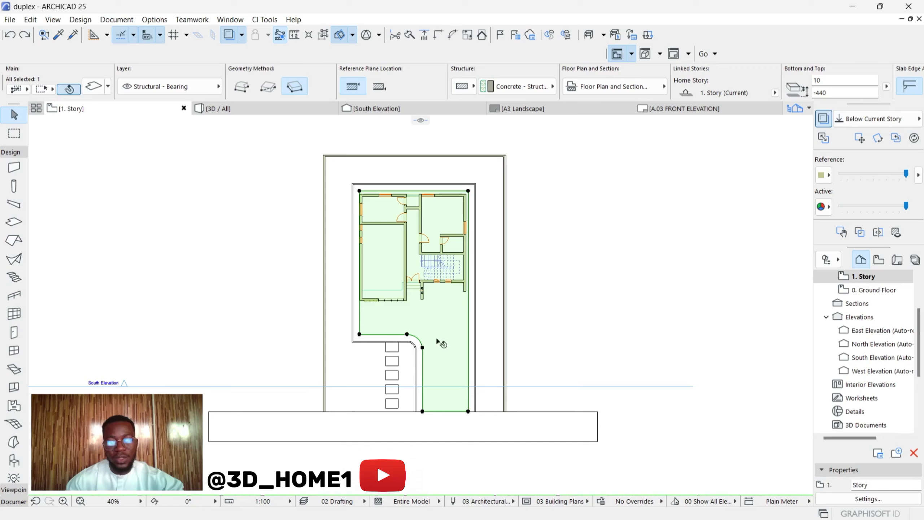
{"action": "scroll", "coordinate": [434, 371], "scroll_direction": "up", "scroll_amount": 3}
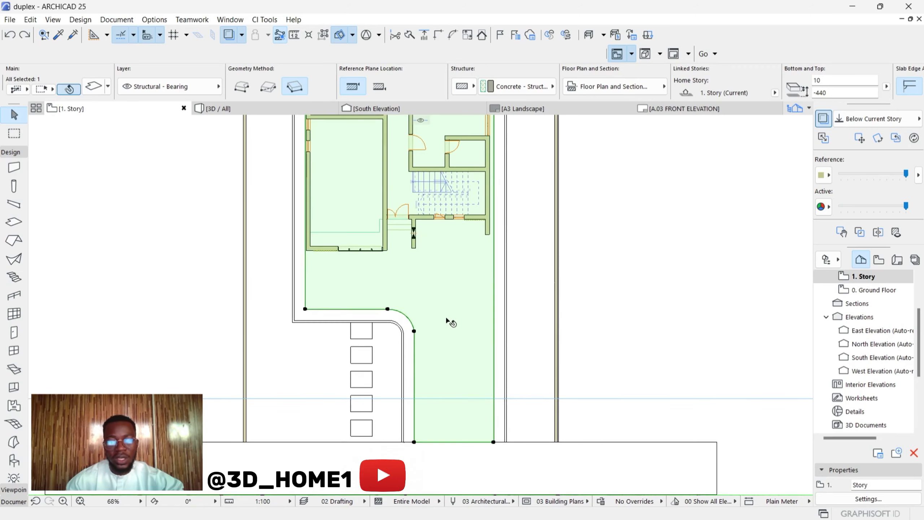
{"action": "scroll", "coordinate": [433, 344], "scroll_direction": "up", "scroll_amount": 2}
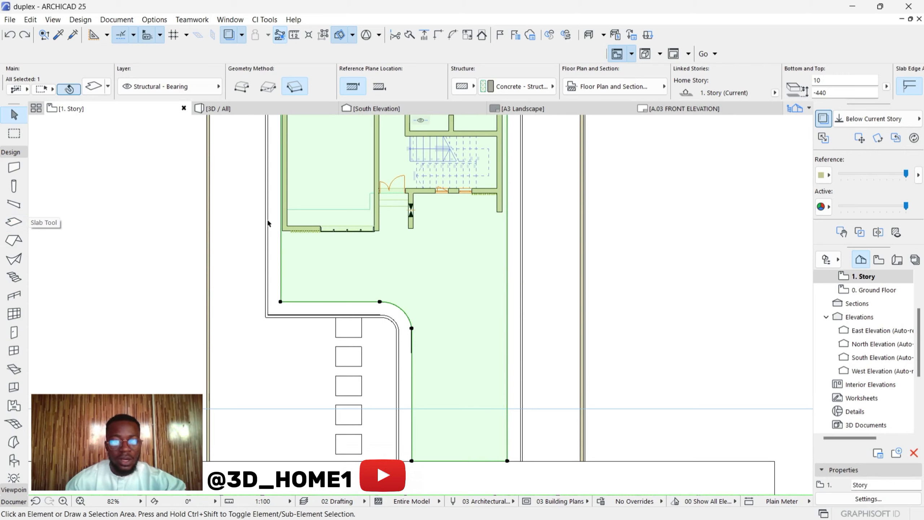
{"action": "key", "text": "Escape"}
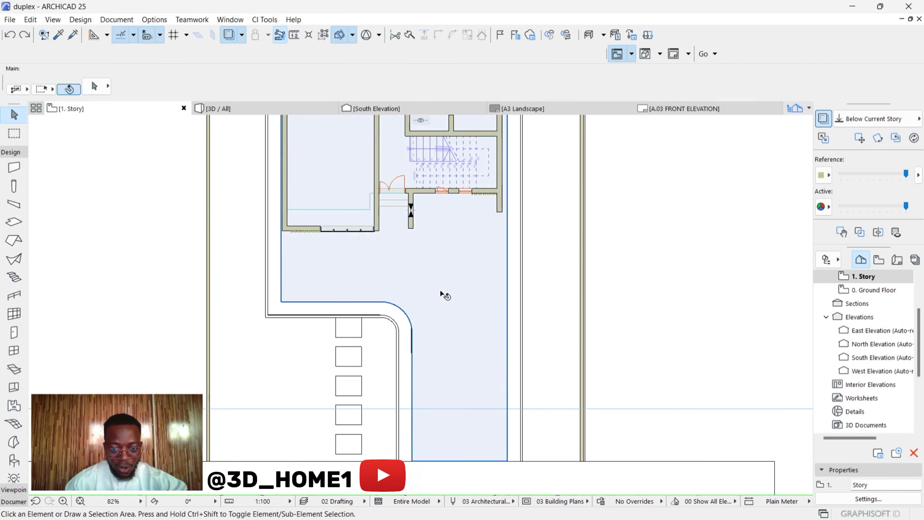
Cut a rotated rectangular hole 100 mm wide across the second house's driveway slab, level with the end of the curved corner.
{"action": "left_click", "coordinate": [441, 292]}
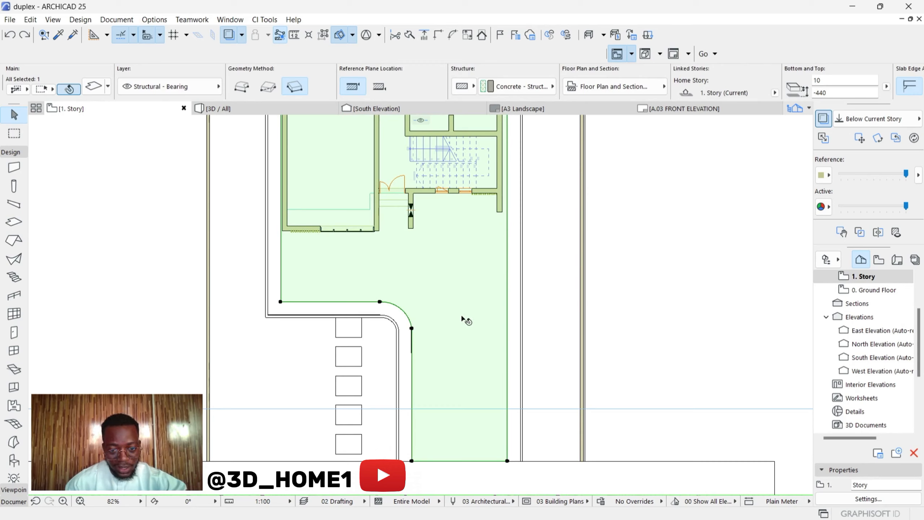
{"action": "left_click", "coordinate": [14, 228]}
{"action": "scroll", "coordinate": [429, 335], "scroll_direction": "up", "scroll_amount": 5}
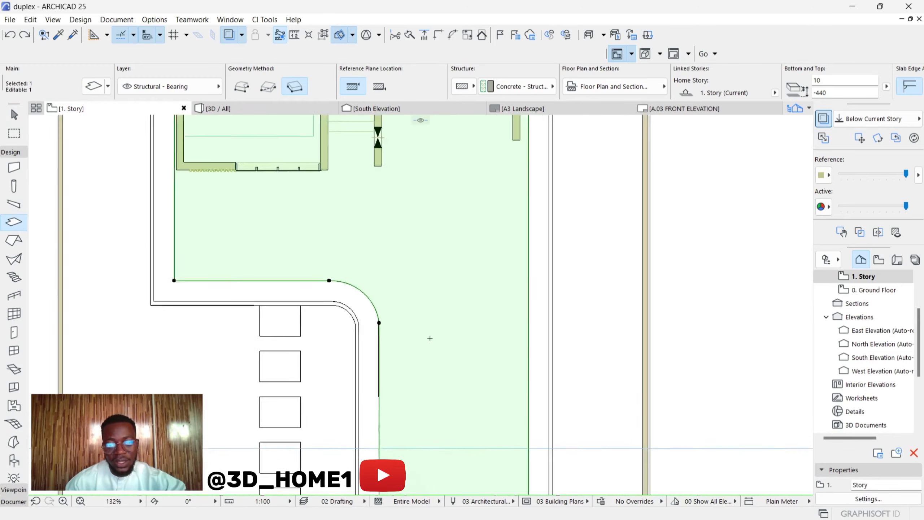
{"action": "scroll", "coordinate": [364, 317], "scroll_direction": "up", "scroll_amount": 1}
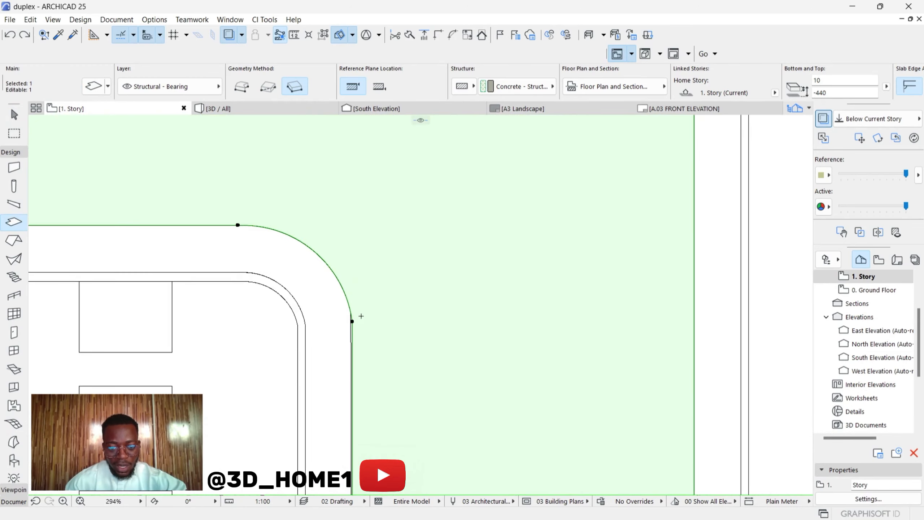
{"action": "left_click", "coordinate": [353, 321]}
{"action": "scroll", "coordinate": [473, 304], "scroll_direction": "down", "scroll_amount": 4}
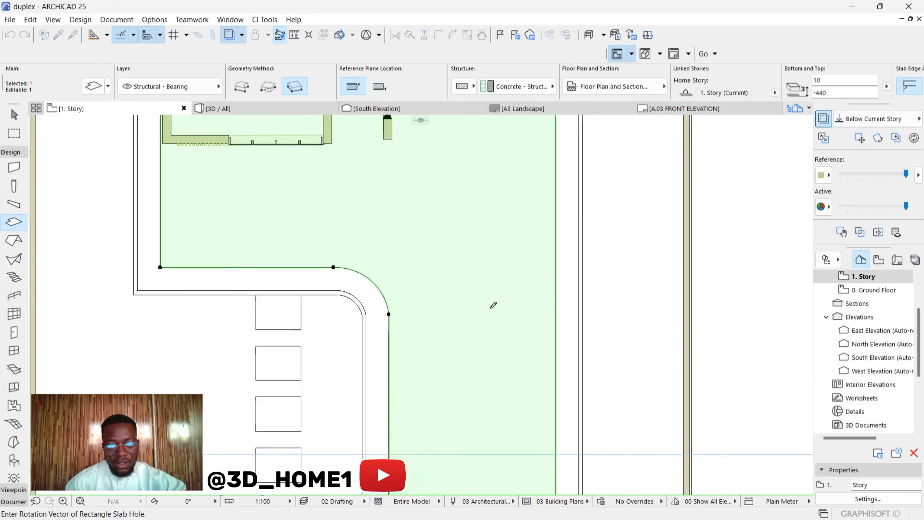
{"action": "scroll", "coordinate": [530, 301], "scroll_direction": "up", "scroll_amount": 2}
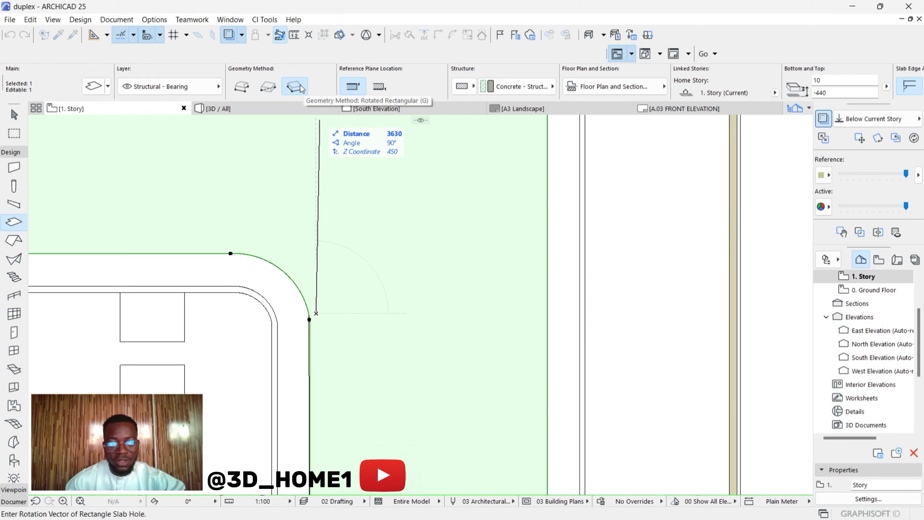
{"action": "left_click", "coordinate": [544, 312]}
{"action": "scroll", "coordinate": [544, 313], "scroll_direction": "up", "scroll_amount": 3}
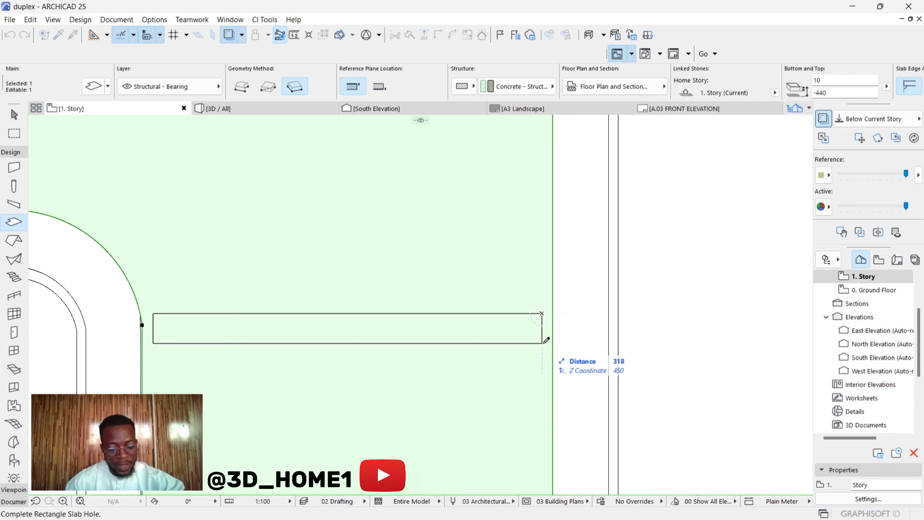
{"action": "type", "text": "1"}
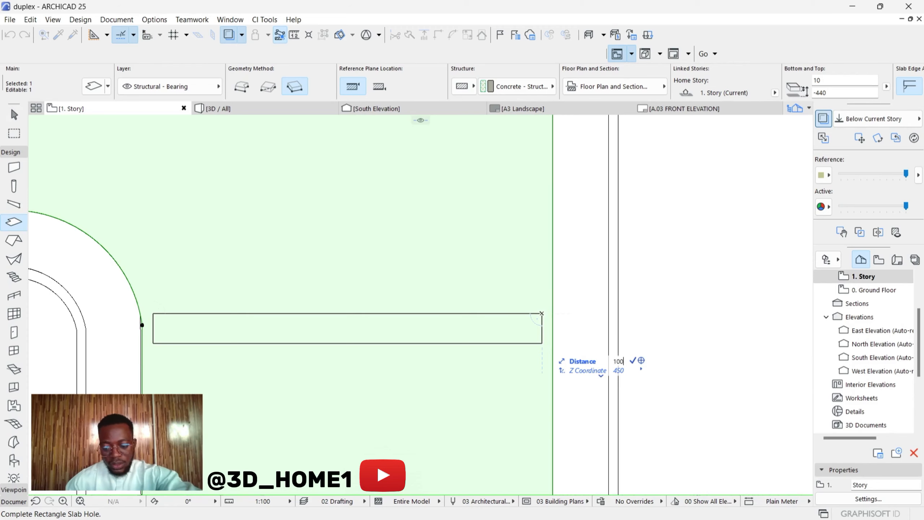
{"action": "type", "text": "00"}
{"action": "key", "text": "Return"}
{"action": "key", "text": "Escape"}
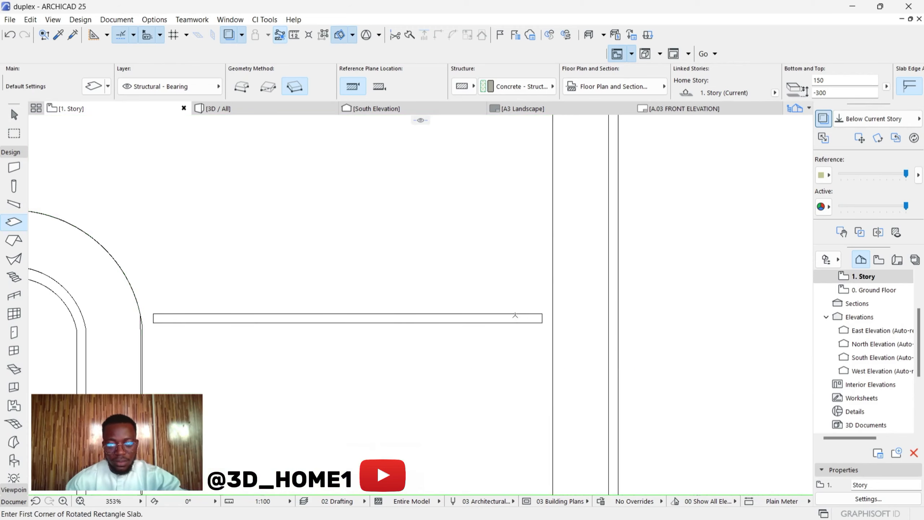
Examine the narrow hole cut across the second house's driveway slab on the floor plan and up close in 3D.
{"action": "scroll", "coordinate": [517, 316], "scroll_direction": "down", "scroll_amount": 2}
{"action": "scroll", "coordinate": [422, 317], "scroll_direction": "up", "scroll_amount": 2}
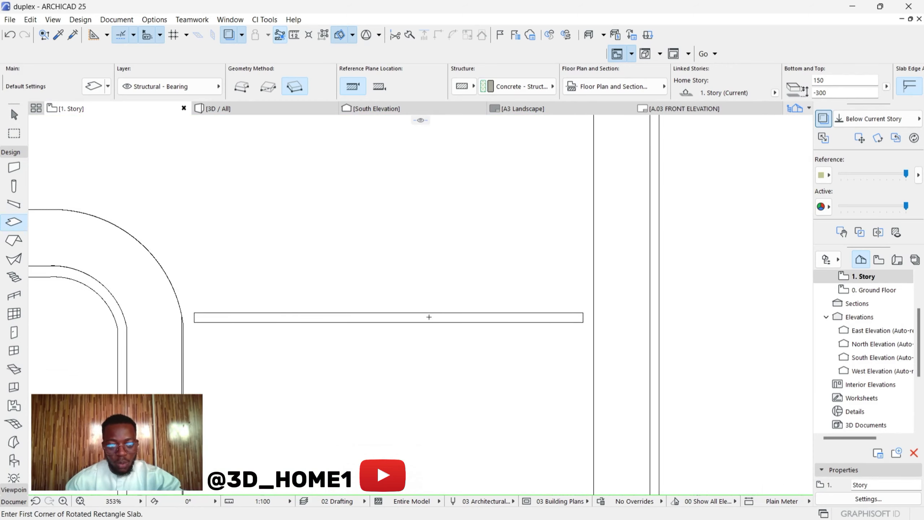
{"action": "scroll", "coordinate": [452, 328], "scroll_direction": "down", "scroll_amount": 2}
{"action": "left_click", "coordinate": [251, 110]}
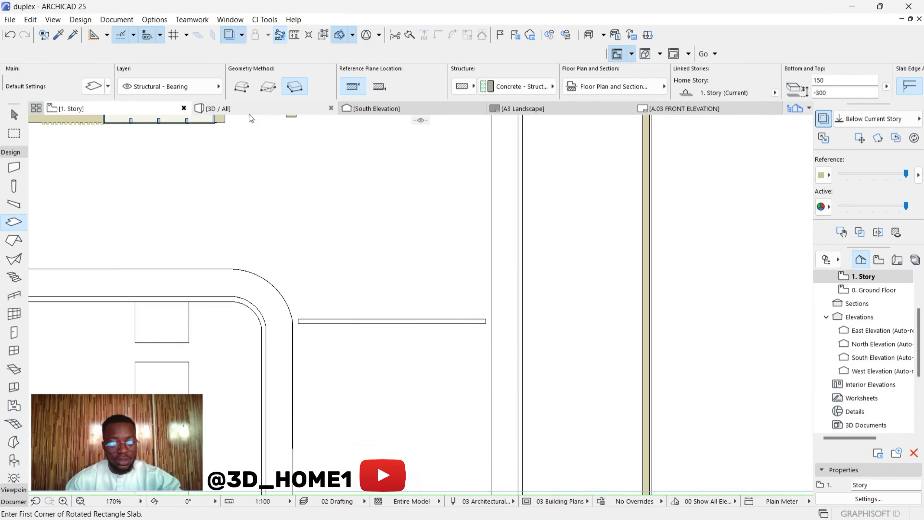
{"action": "scroll", "coordinate": [531, 352], "scroll_direction": "up", "scroll_amount": 6}
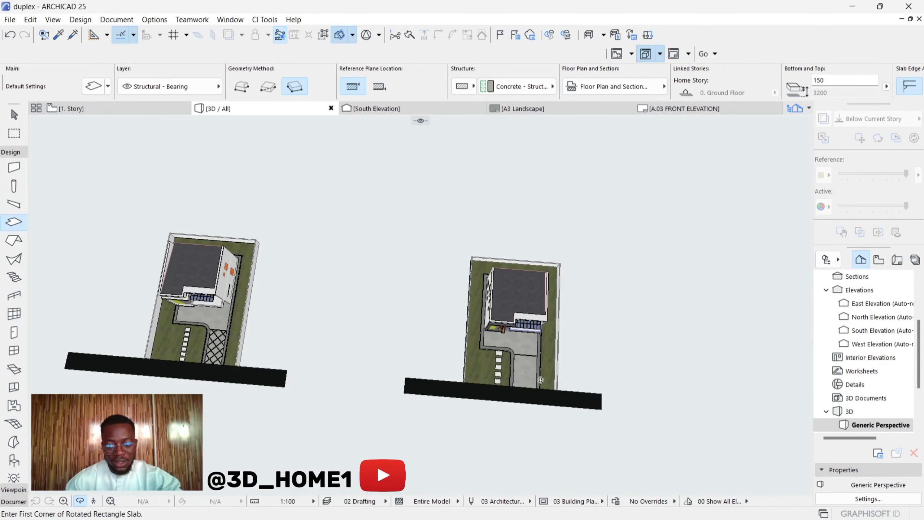
{"action": "scroll", "coordinate": [532, 353], "scroll_direction": "up", "scroll_amount": 8}
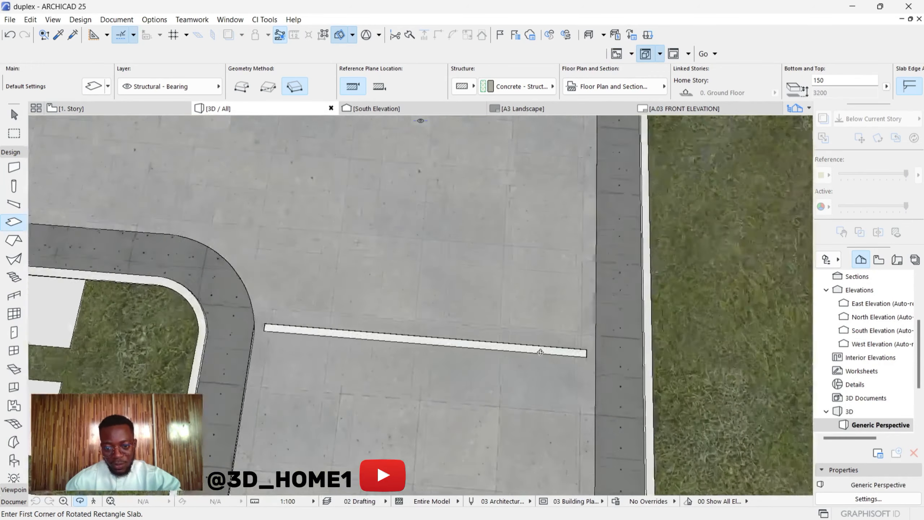
{"action": "scroll", "coordinate": [541, 352], "scroll_direction": "up", "scroll_amount": 3}
{"action": "middle_click_drag", "start_coordinate": [540, 352], "coordinate": [541, 324], "text": "shift"}
{"action": "scroll", "coordinate": [536, 335], "scroll_direction": "down", "scroll_amount": 2}
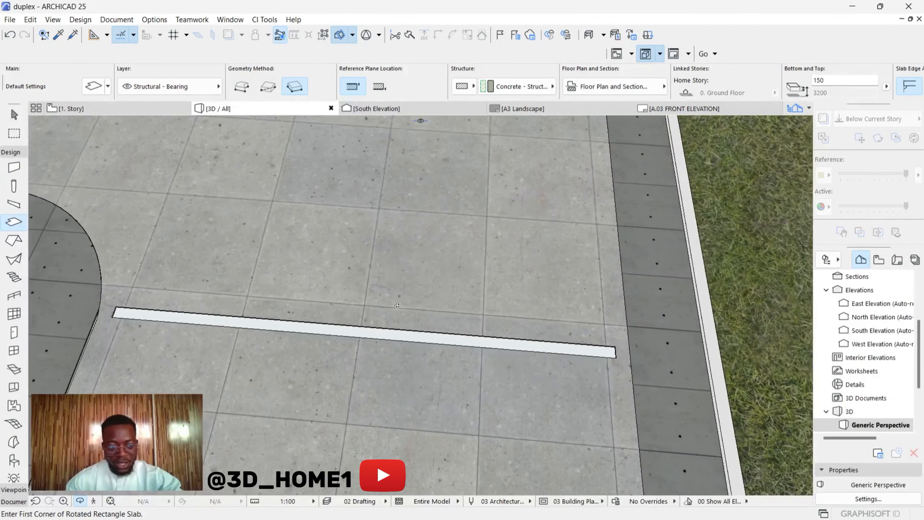
On the floor plan, select the second house's driveway slab and offset the hole's end edge to meet the curved border.
{"action": "left_click", "coordinate": [164, 109]}
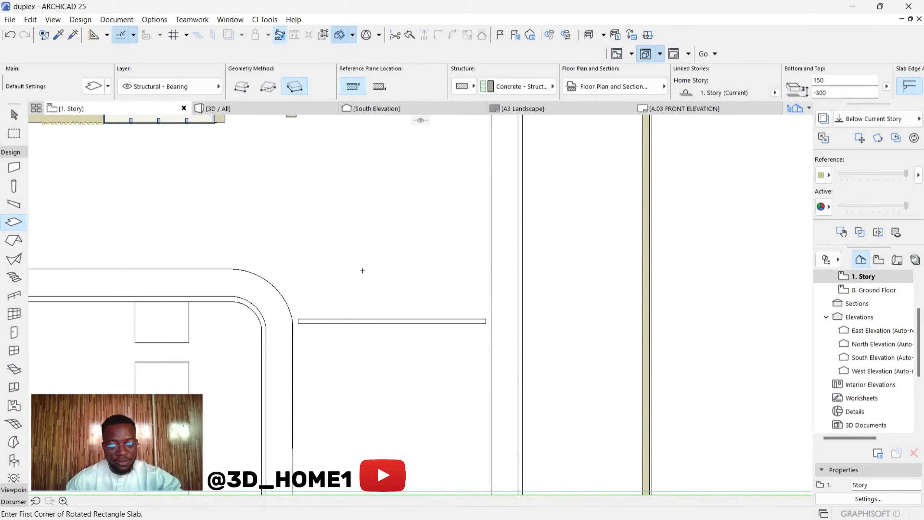
{"action": "scroll", "coordinate": [366, 284], "scroll_direction": "down", "scroll_amount": 3}
{"action": "scroll", "coordinate": [368, 298], "scroll_direction": "up", "scroll_amount": 3}
{"action": "key", "text": "Escape"}
{"action": "left_click", "coordinate": [395, 282]}
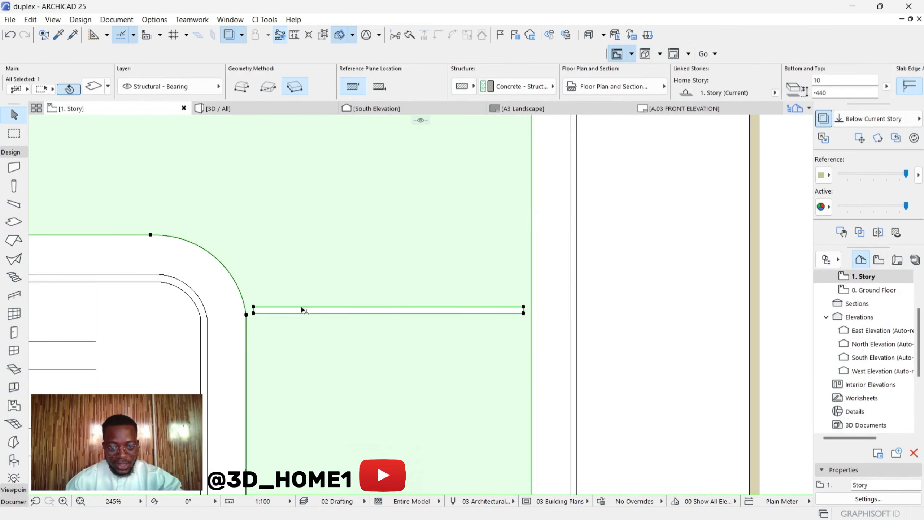
{"action": "scroll", "coordinate": [255, 315], "scroll_direction": "up", "scroll_amount": 6}
{"action": "scroll", "coordinate": [280, 302], "scroll_direction": "up", "scroll_amount": 2}
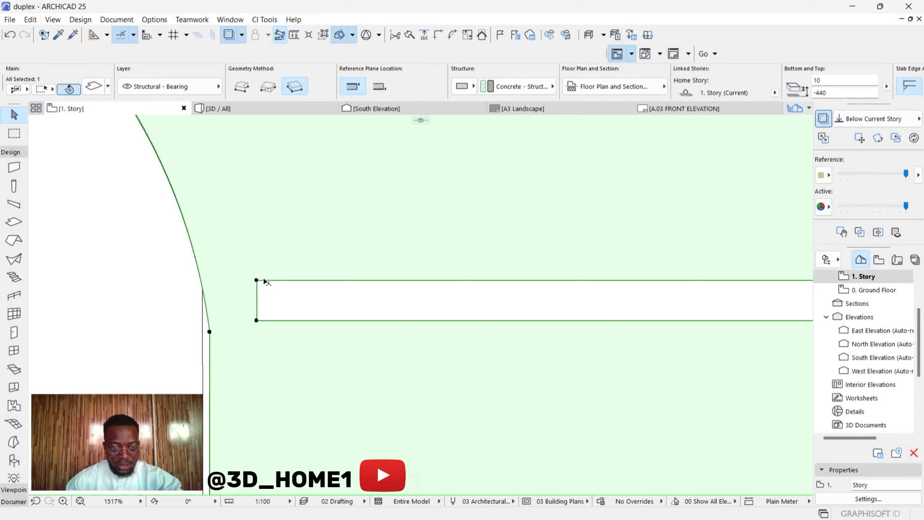
{"action": "left_click", "coordinate": [321, 302]}
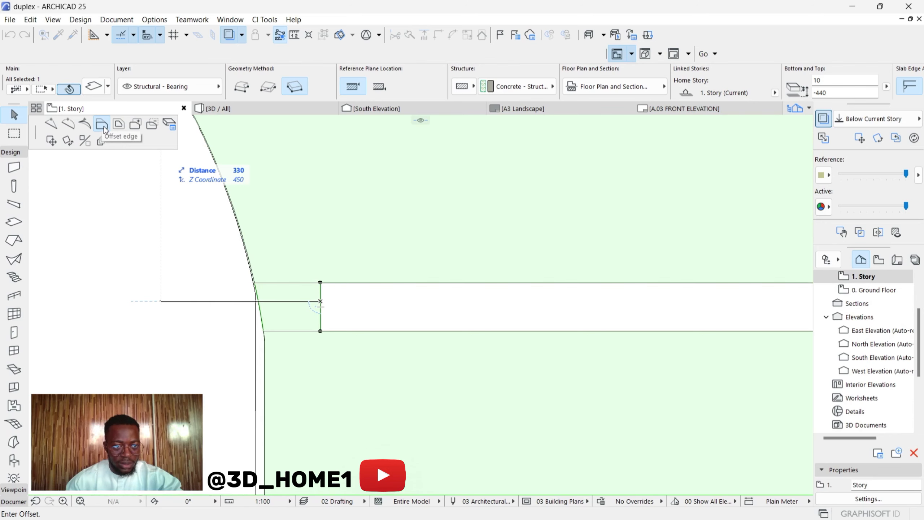
{"action": "scroll", "coordinate": [264, 308], "scroll_direction": "up", "scroll_amount": 3}
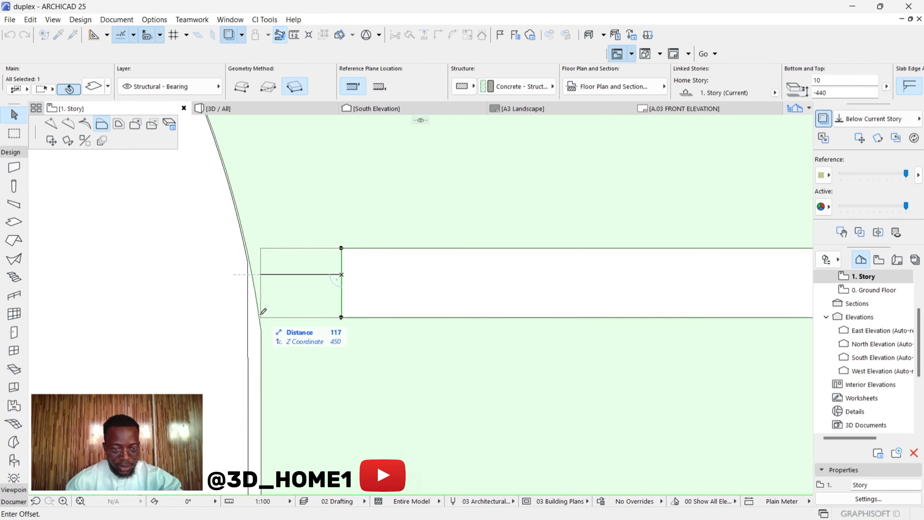
{"action": "left_click", "coordinate": [262, 313]}
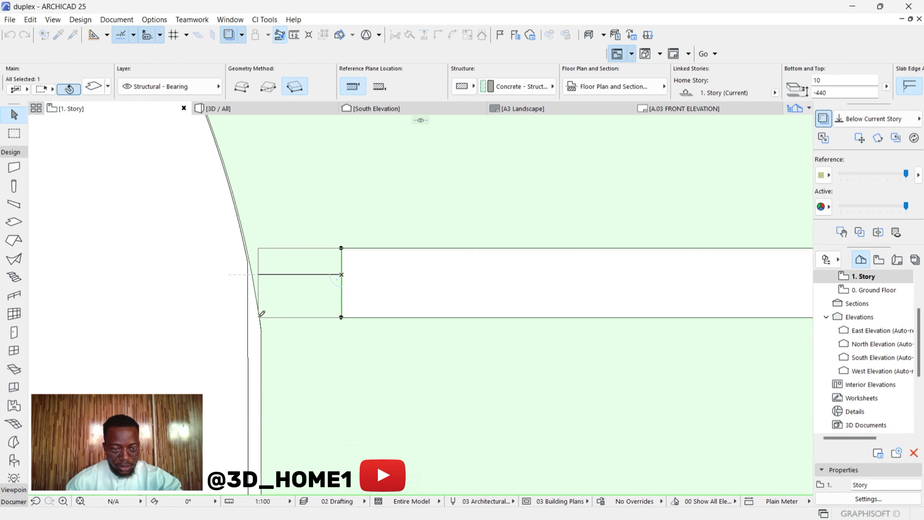
Move the hole's upper corner at the curved side onto the curved border line.
{"action": "scroll", "coordinate": [264, 260], "scroll_direction": "up", "scroll_amount": 2}
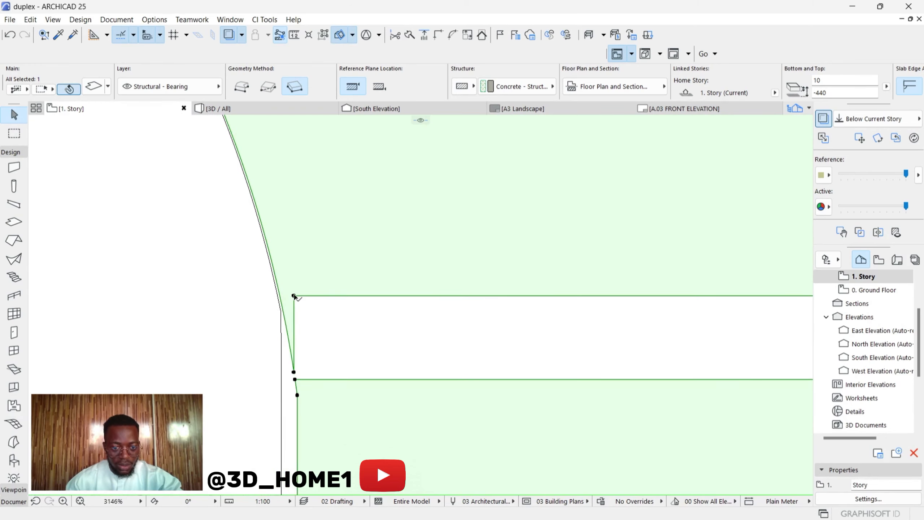
{"action": "left_click", "coordinate": [294, 296]}
{"action": "left_click", "coordinate": [279, 289]}
{"action": "scroll", "coordinate": [282, 291], "scroll_direction": "down", "scroll_amount": 2}
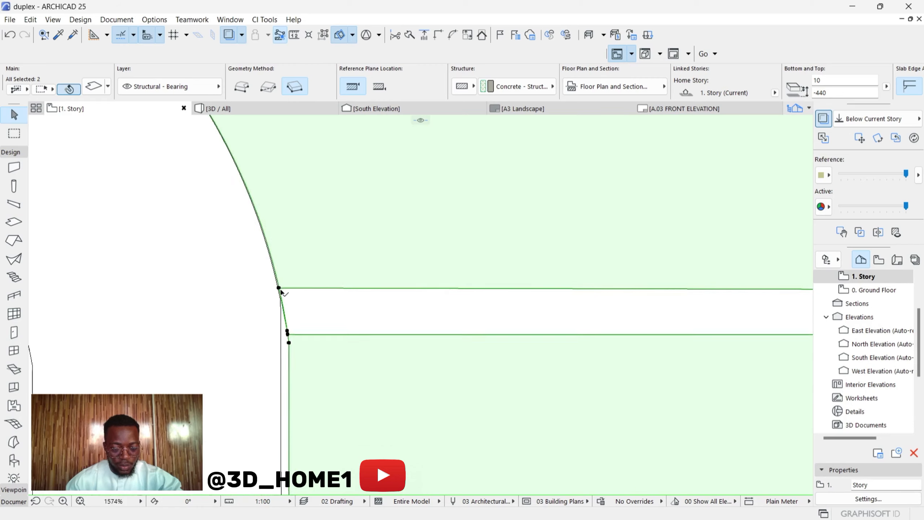
Offset the hole's opposite end edge to the straight edge of the driveway slab.
{"action": "scroll", "coordinate": [282, 290], "scroll_direction": "down", "scroll_amount": 6}
{"action": "scroll", "coordinate": [582, 297], "scroll_direction": "up", "scroll_amount": 2}
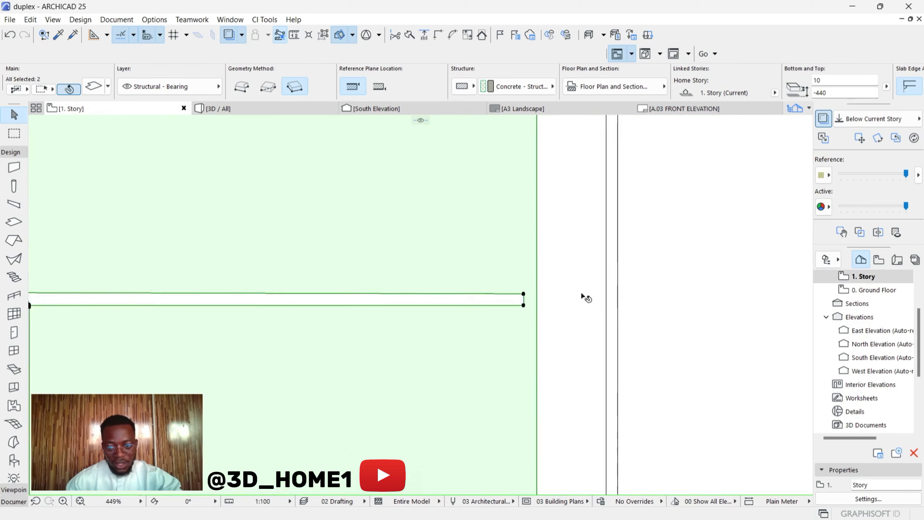
{"action": "scroll", "coordinate": [539, 295], "scroll_direction": "up", "scroll_amount": 3}
{"action": "left_click", "coordinate": [493, 301]}
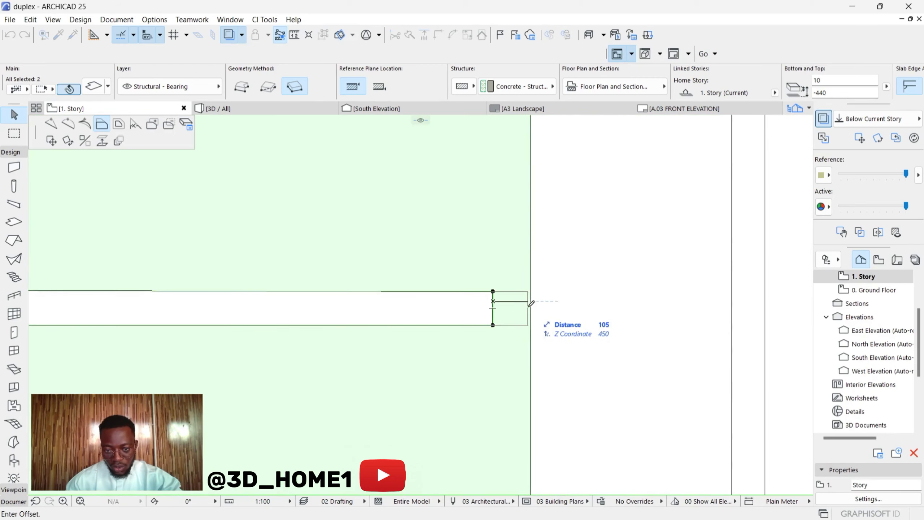
{"action": "scroll", "coordinate": [531, 302], "scroll_direction": "up", "scroll_amount": 1}
{"action": "left_click", "coordinate": [533, 303]}
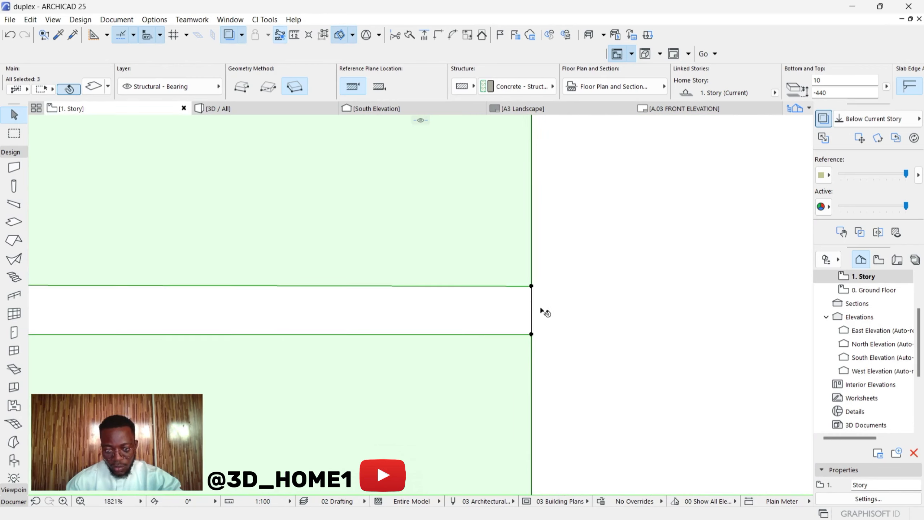
Examine the diamond strip layout on the finished house's driveway and compare it with the second house's driveway.
{"action": "scroll", "coordinate": [571, 297], "scroll_direction": "down", "scroll_amount": 20}
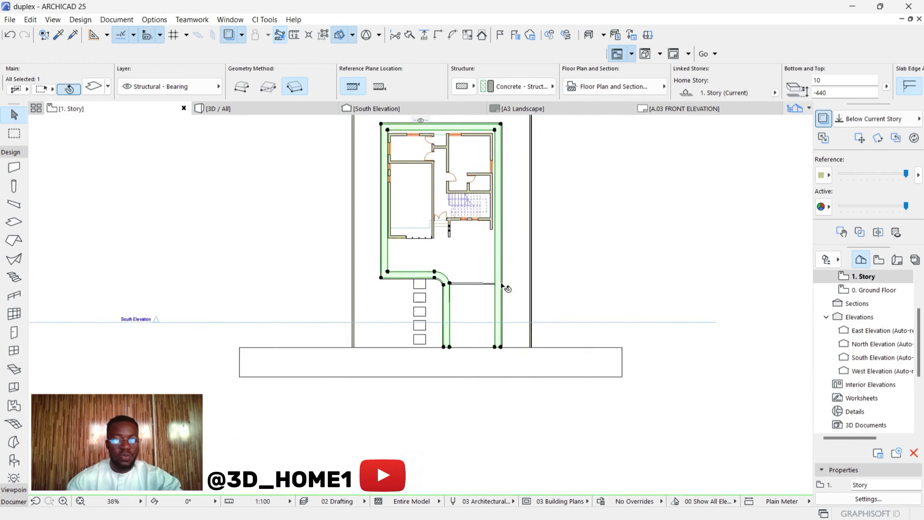
{"action": "scroll", "coordinate": [182, 290], "scroll_direction": "up", "scroll_amount": 10}
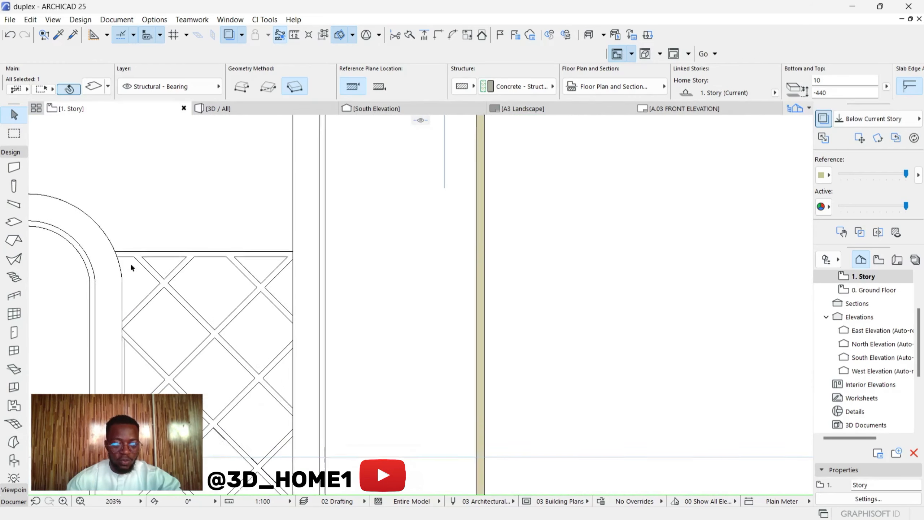
{"action": "scroll", "coordinate": [203, 267], "scroll_direction": "down", "scroll_amount": 2}
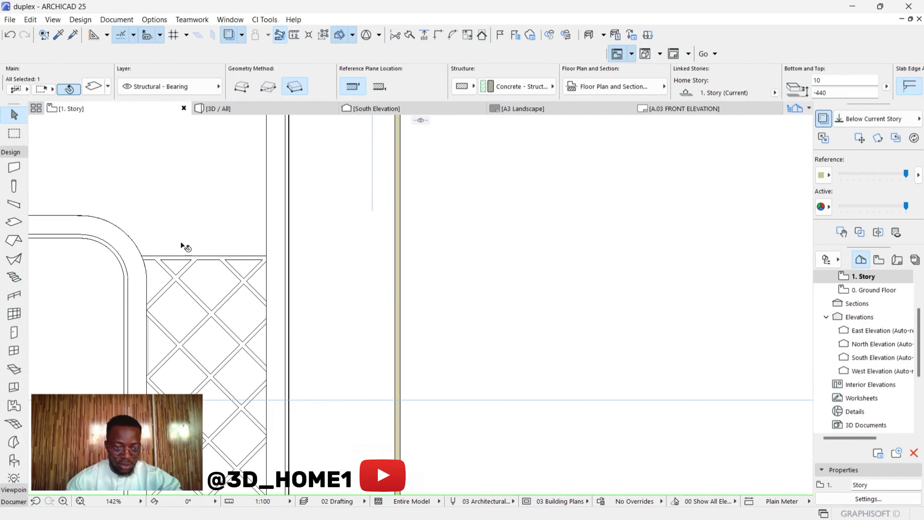
{"action": "scroll", "coordinate": [255, 303], "scroll_direction": "down", "scroll_amount": 3}
{"action": "scroll", "coordinate": [240, 305], "scroll_direction": "up", "scroll_amount": 5}
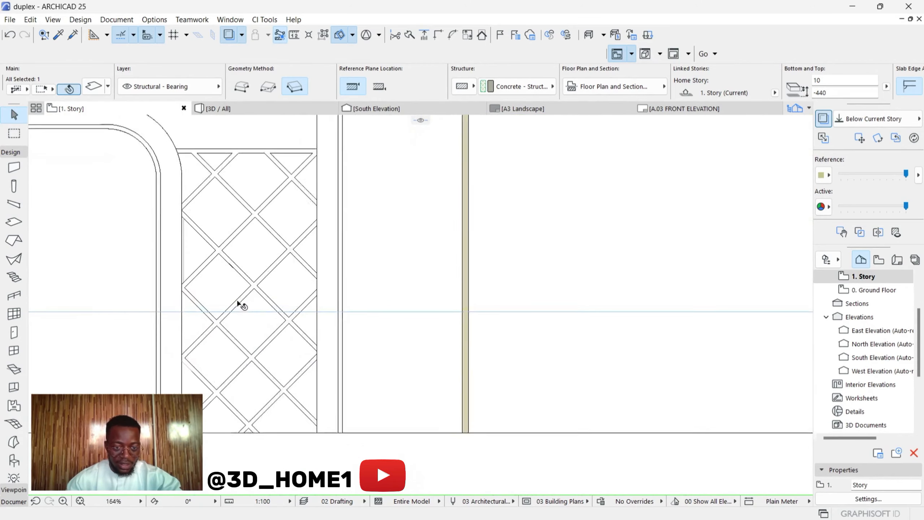
{"action": "scroll", "coordinate": [273, 309], "scroll_direction": "down", "scroll_amount": 3}
{"action": "scroll", "coordinate": [269, 204], "scroll_direction": "up", "scroll_amount": 2}
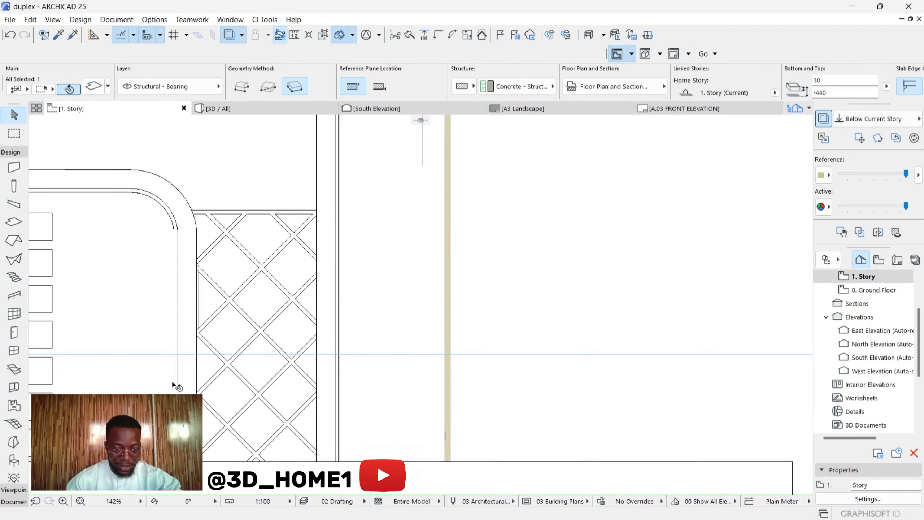
{"action": "scroll", "coordinate": [175, 394], "scroll_direction": "down", "scroll_amount": 4}
{"action": "scroll", "coordinate": [226, 336], "scroll_direction": "up", "scroll_amount": 3}
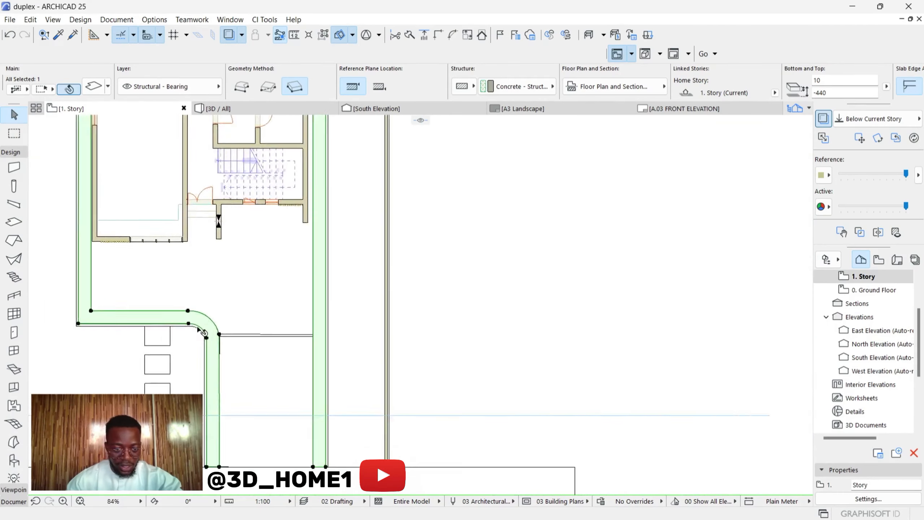
Clear the selection and draw a 45° drafting line from the cross strip's midpoint down to the driveway's straight edge.
{"action": "scroll", "coordinate": [200, 331], "scroll_direction": "up", "scroll_amount": 5}
{"action": "left_click", "coordinate": [399, 250]}
{"action": "scroll", "coordinate": [399, 250], "scroll_direction": "down", "scroll_amount": 4}
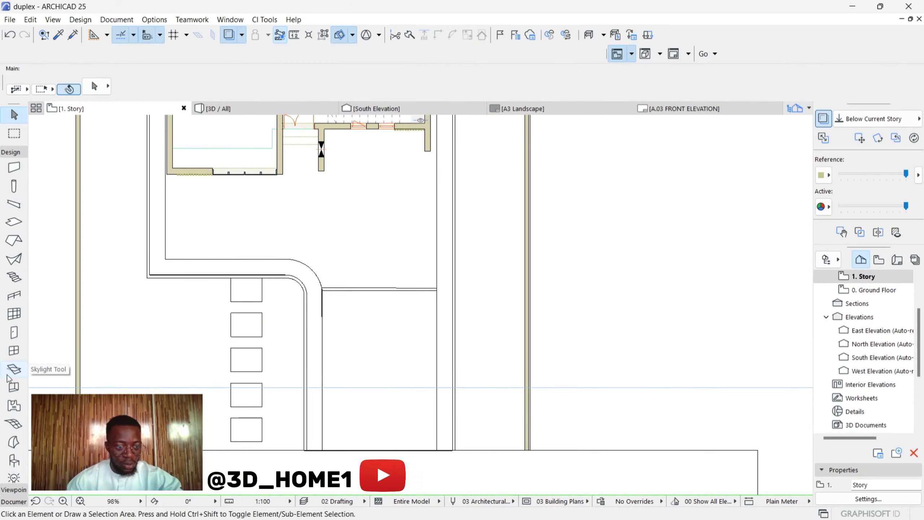
{"action": "left_click", "coordinate": [12, 502]}
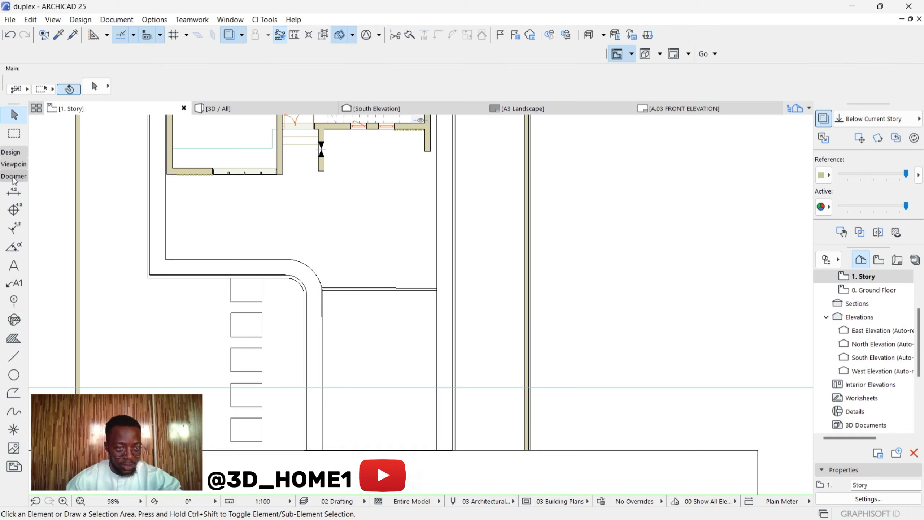
{"action": "left_click", "coordinate": [14, 356]}
{"action": "scroll", "coordinate": [344, 302], "scroll_direction": "up", "scroll_amount": 4}
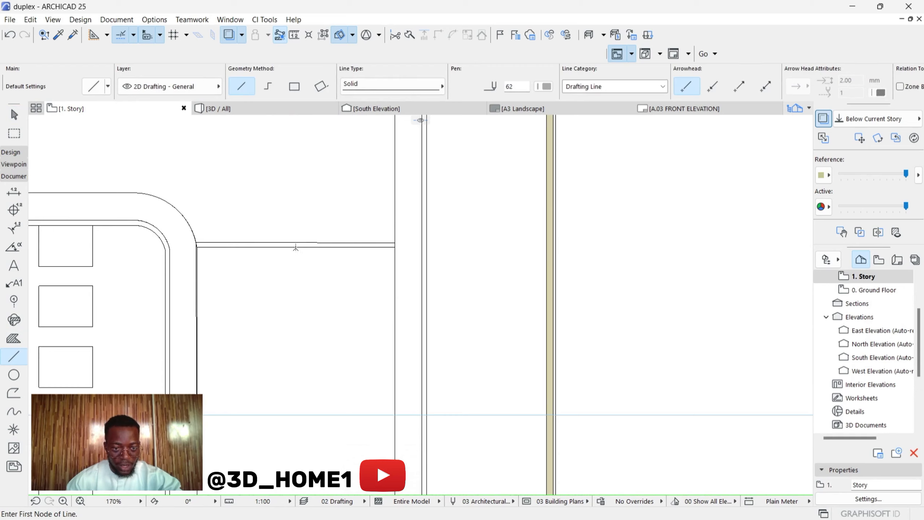
{"action": "left_click", "coordinate": [295, 248]}
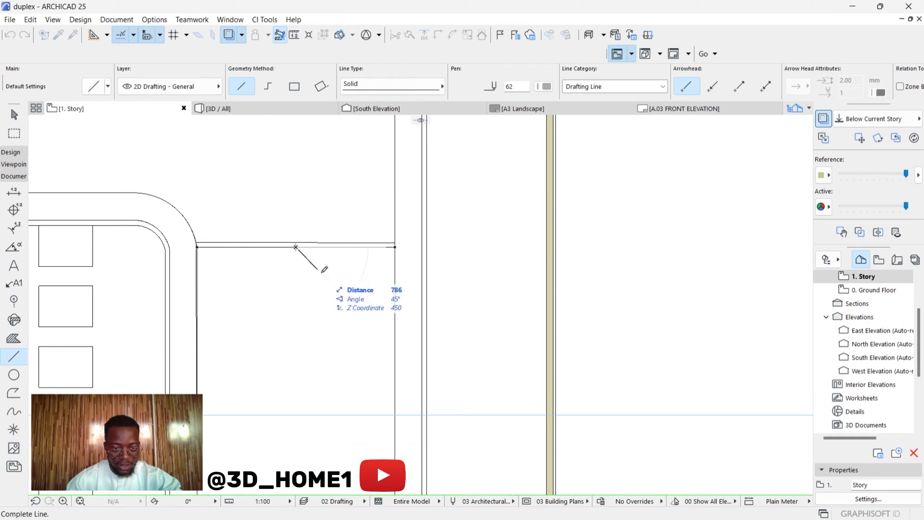
{"action": "left_click", "coordinate": [396, 345]}
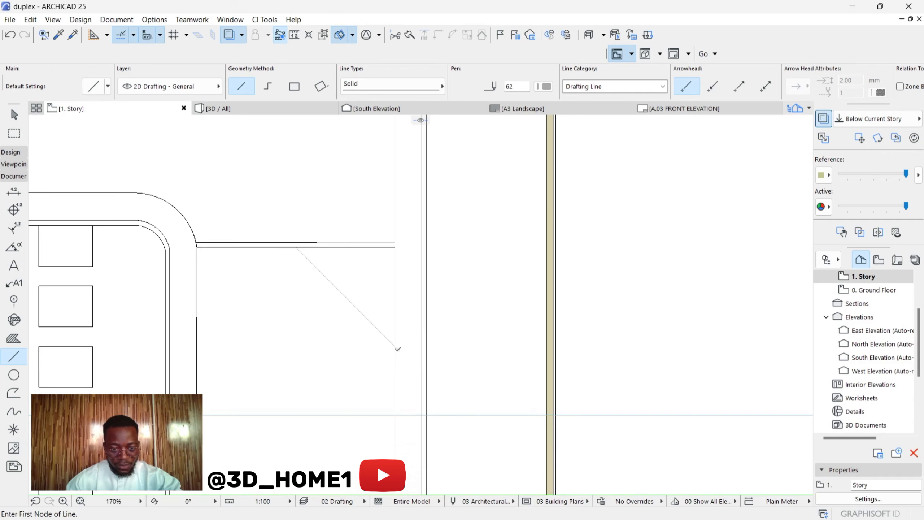
Draw two more parallel 45° drafting lines from the curved border down across the driveway, the first about 7120 mm long.
{"action": "left_click", "coordinate": [186, 265]}
{"action": "scroll", "coordinate": [291, 330], "scroll_direction": "down", "scroll_amount": 5}
{"action": "scroll", "coordinate": [342, 410], "scroll_direction": "up", "scroll_amount": 2}
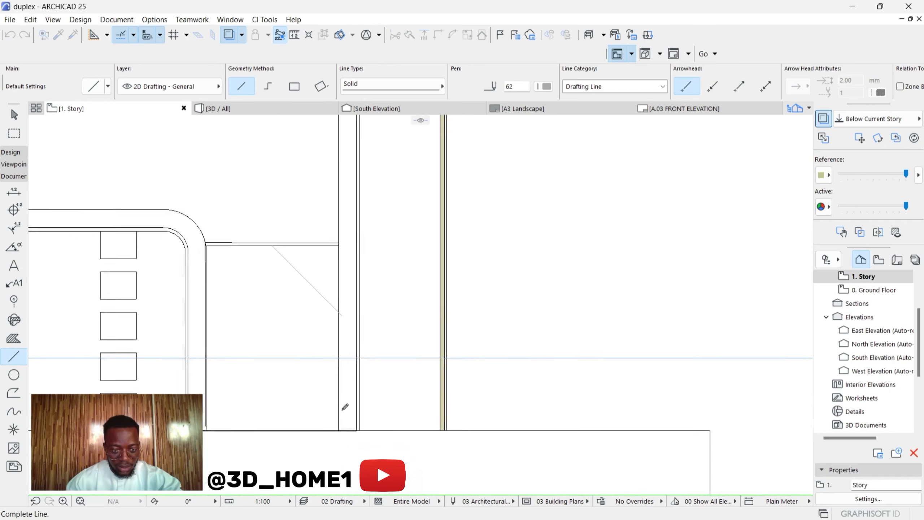
{"action": "scroll", "coordinate": [348, 407], "scroll_direction": "up", "scroll_amount": 1}
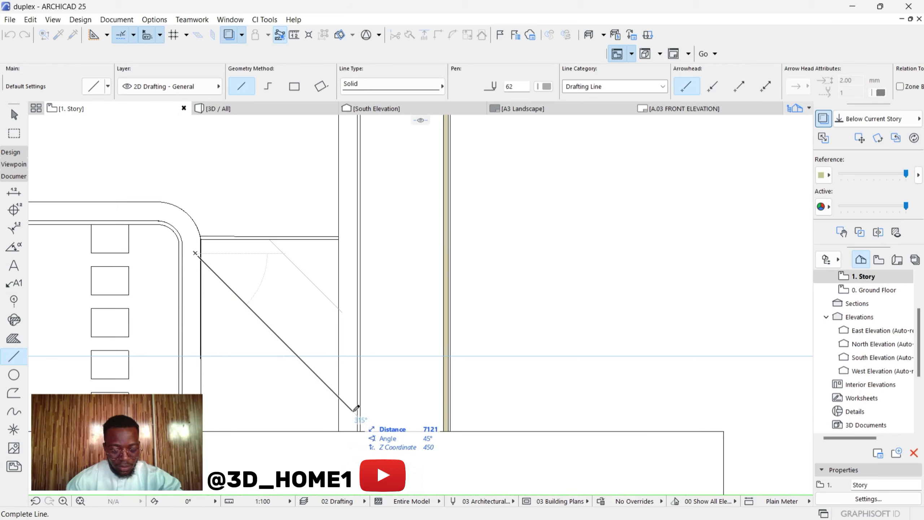
{"action": "left_click", "coordinate": [355, 410]}
{"action": "scroll", "coordinate": [239, 247], "scroll_direction": "down", "scroll_amount": 3}
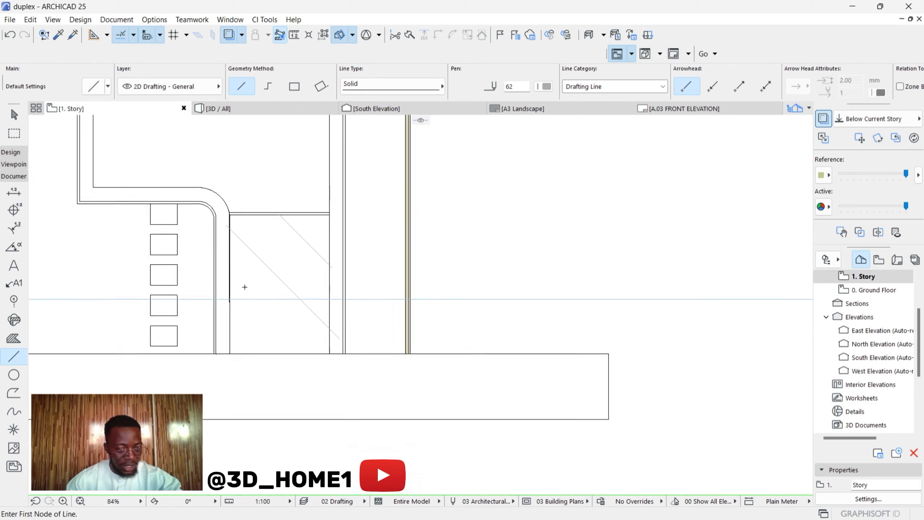
{"action": "scroll", "coordinate": [227, 304], "scroll_direction": "up", "scroll_amount": 3}
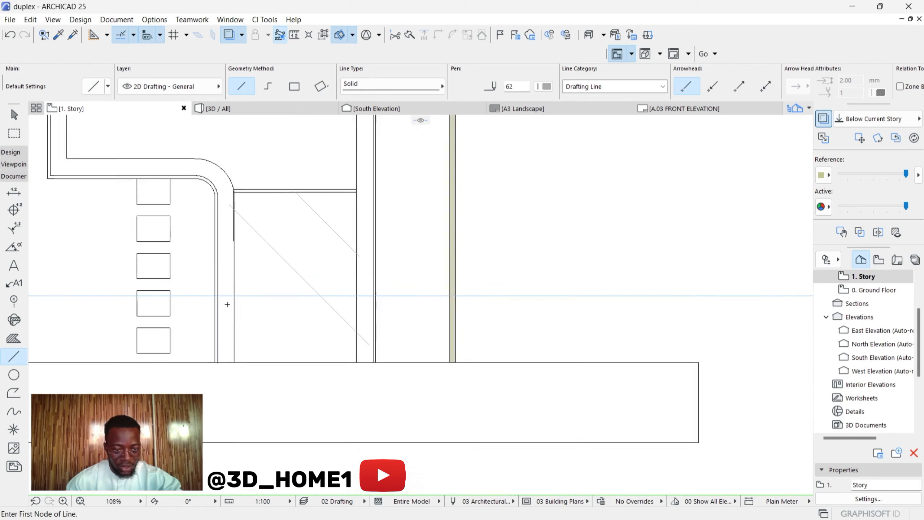
{"action": "left_click", "coordinate": [226, 287]}
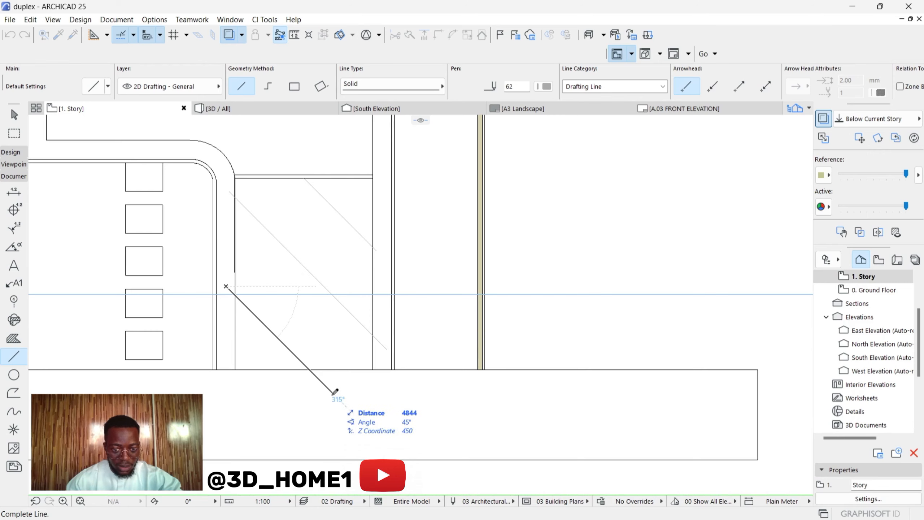
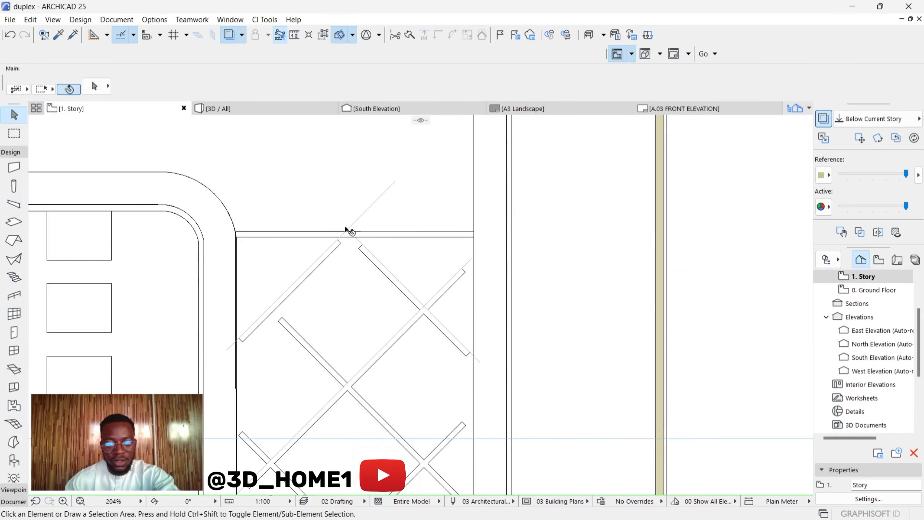
Delete the leftover 45° guide lines running along the two strips nearest the driveway slab's upper edge.
{"action": "scroll", "coordinate": [364, 227], "scroll_direction": "up", "scroll_amount": 4}
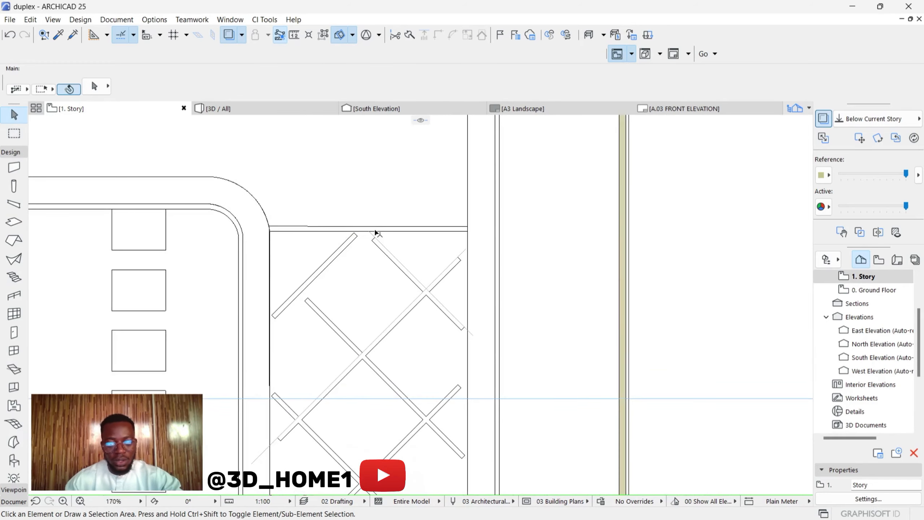
{"action": "scroll", "coordinate": [368, 248], "scroll_direction": "up", "scroll_amount": 1}
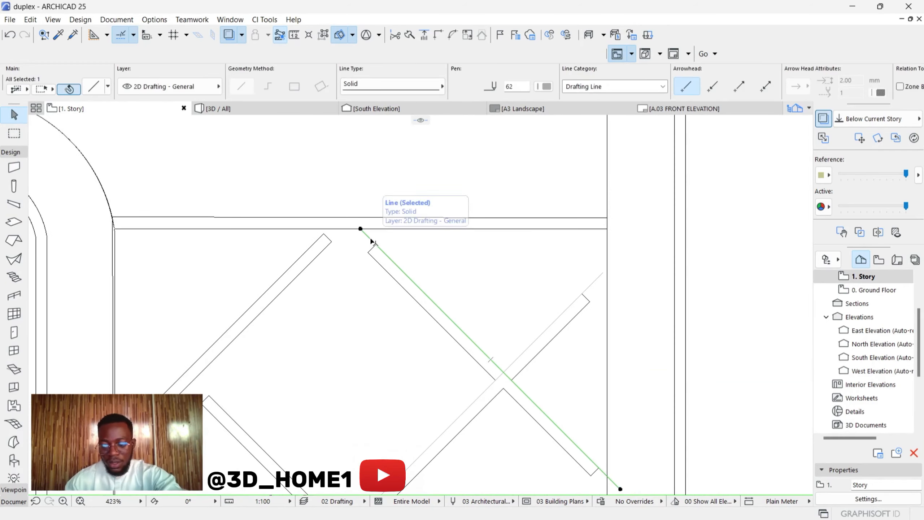
{"action": "key", "text": "Delete"}
{"action": "scroll", "coordinate": [375, 253], "scroll_direction": "down", "scroll_amount": 2}
{"action": "scroll", "coordinate": [375, 252], "scroll_direction": "up", "scroll_amount": 2}
Stretch the end corners of the two upper diagonal holes along 45° to the slab's upper edge so that the strips meet there.
{"action": "left_click", "coordinate": [377, 255]}
{"action": "scroll", "coordinate": [377, 255], "scroll_direction": "up", "scroll_amount": 5}
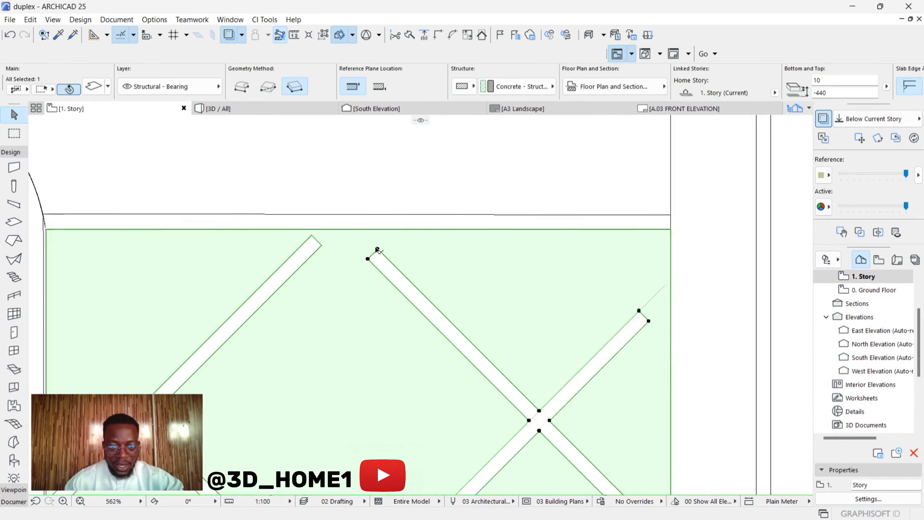
{"action": "left_click", "coordinate": [377, 252]}
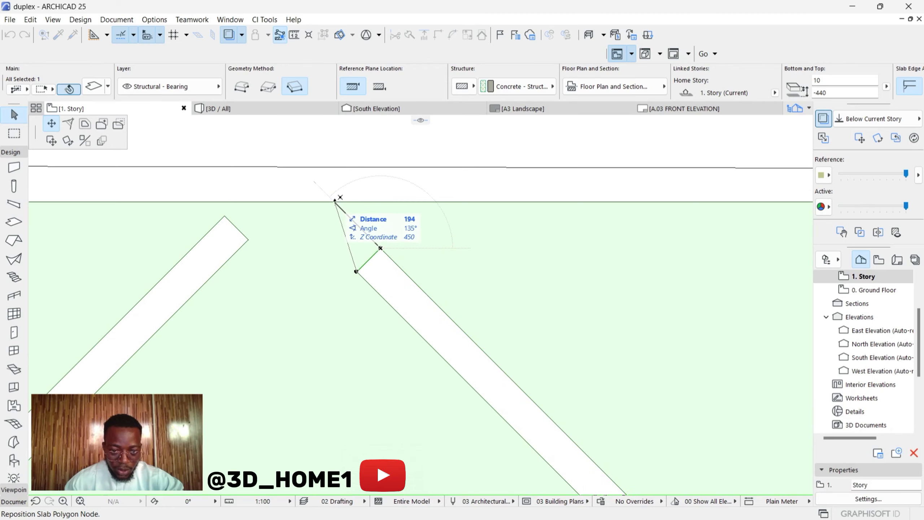
{"action": "left_click", "coordinate": [335, 202]}
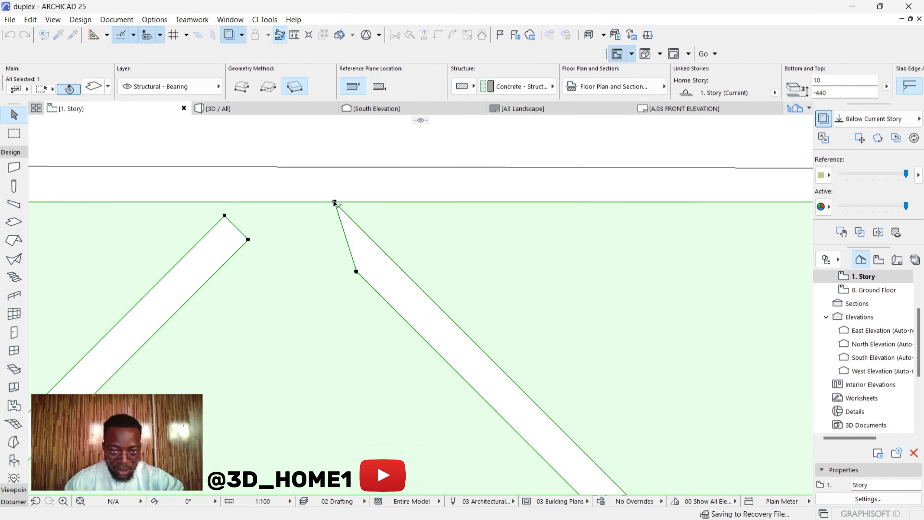
{"action": "left_click", "coordinate": [357, 272]}
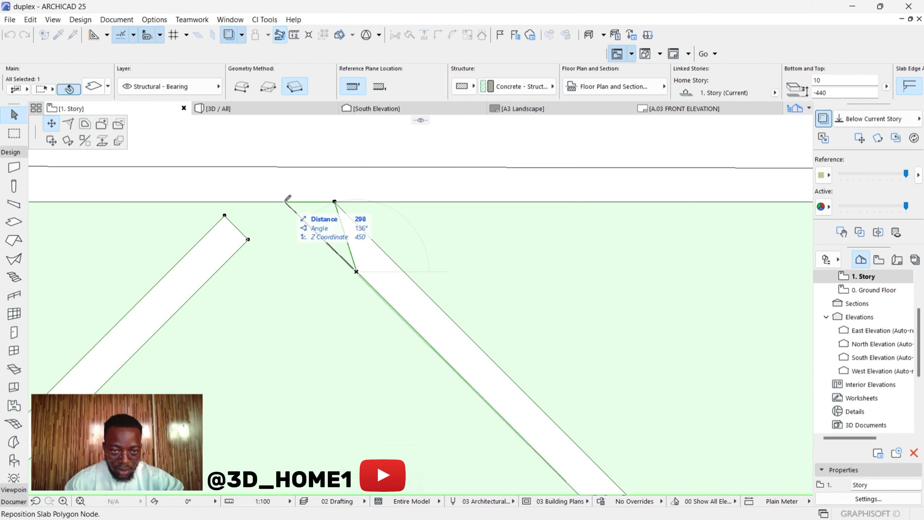
{"action": "scroll", "coordinate": [290, 203], "scroll_direction": "up", "scroll_amount": 4}
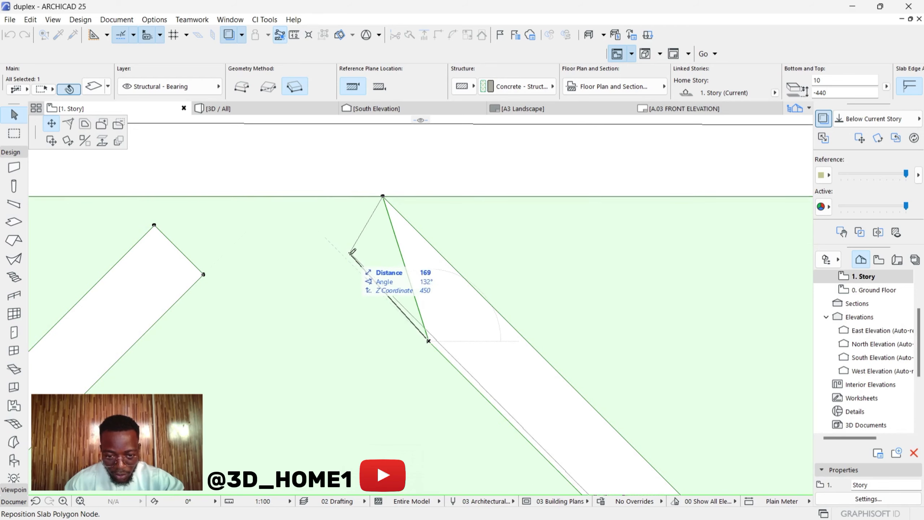
{"action": "scroll", "coordinate": [360, 191], "scroll_direction": "down", "scroll_amount": 5}
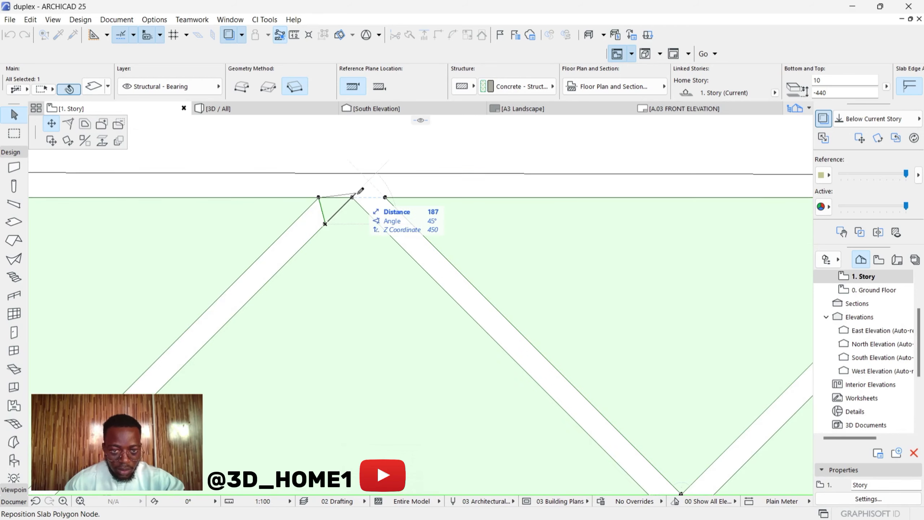
{"action": "left_click", "coordinate": [354, 196]}
{"action": "scroll", "coordinate": [430, 231], "scroll_direction": "down", "scroll_amount": 5}
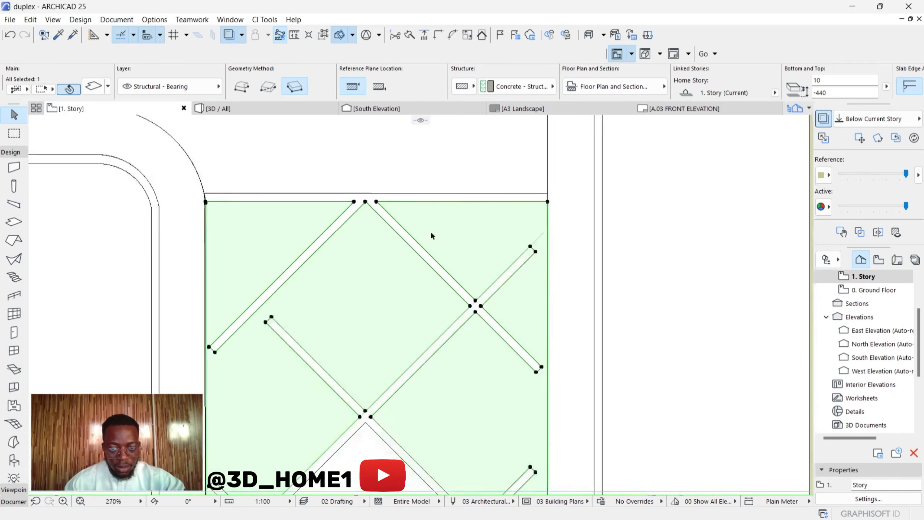
Try to stretch the short diagonal hole's end corners across the neighbouring strip to the slab's side edge.
{"action": "left_click", "coordinate": [229, 296]}
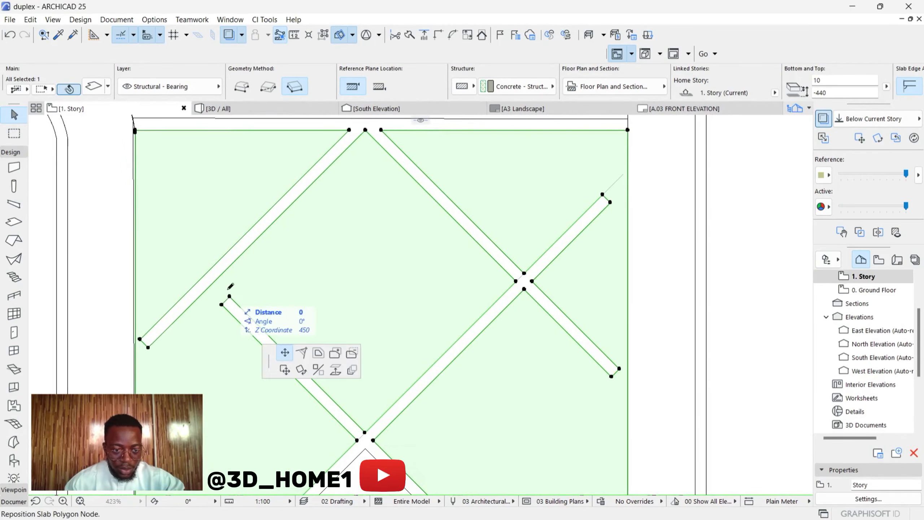
{"action": "scroll", "coordinate": [130, 181], "scroll_direction": "up", "scroll_amount": 3}
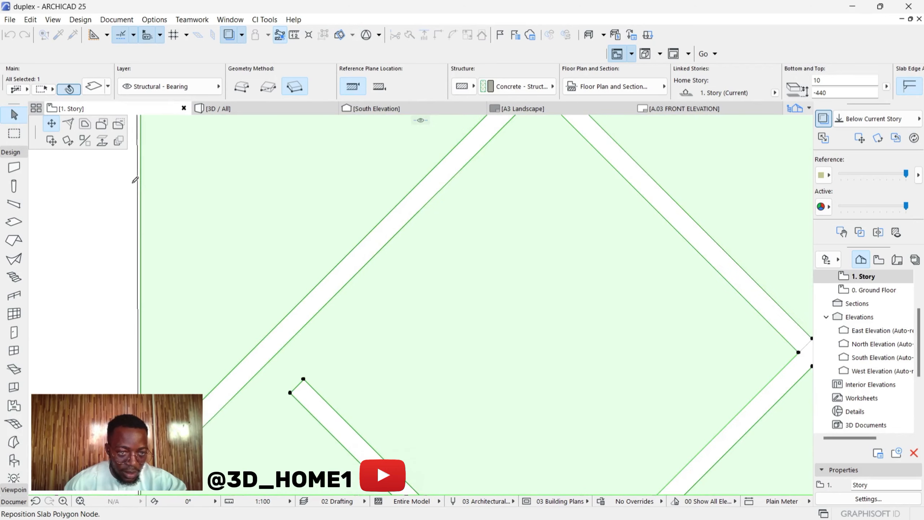
{"action": "left_click", "coordinate": [141, 215]}
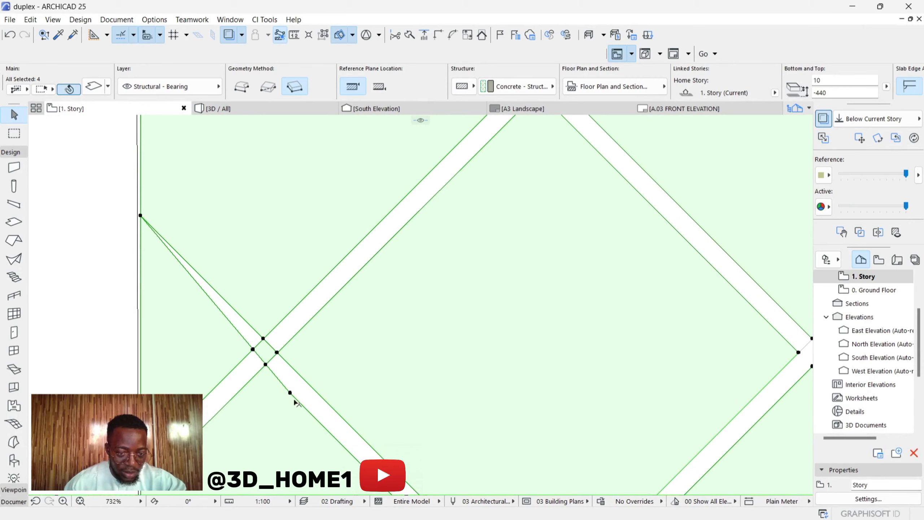
{"action": "left_click", "coordinate": [290, 393]}
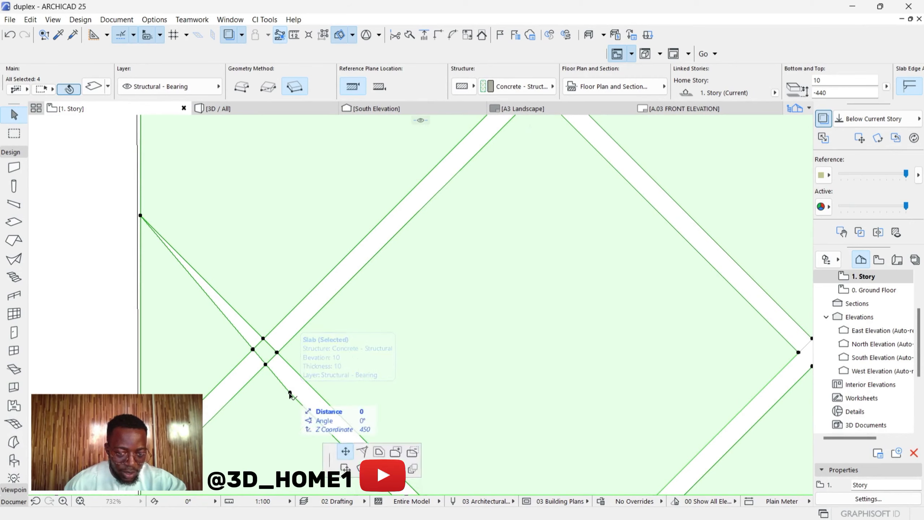
{"action": "left_click", "coordinate": [149, 233]}
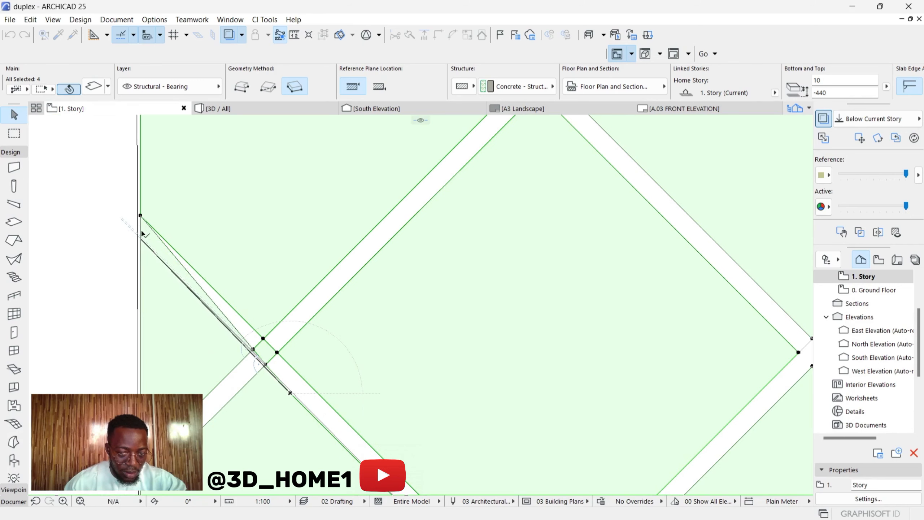
{"action": "scroll", "coordinate": [237, 351], "scroll_direction": "up", "scroll_amount": 2}
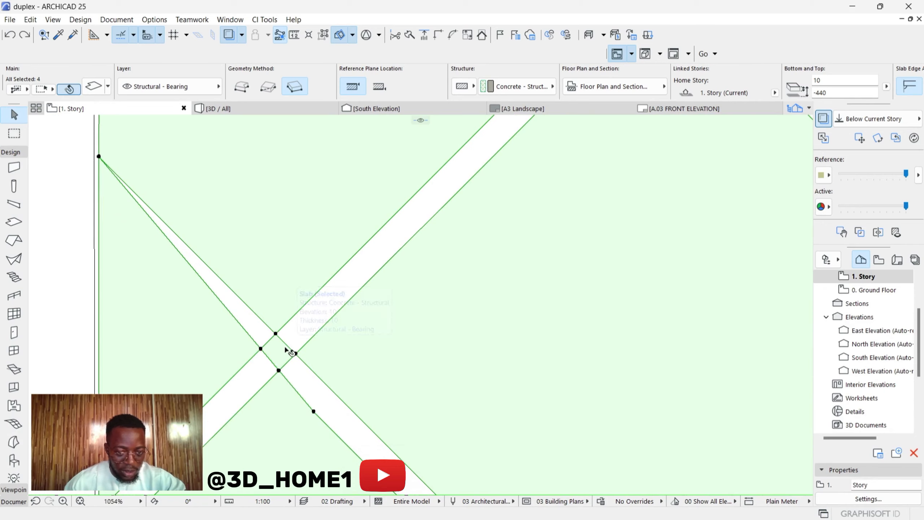
{"action": "scroll", "coordinate": [284, 358], "scroll_direction": "up", "scroll_amount": 2}
{"action": "left_click", "coordinate": [279, 370], "text": "ctrl"}
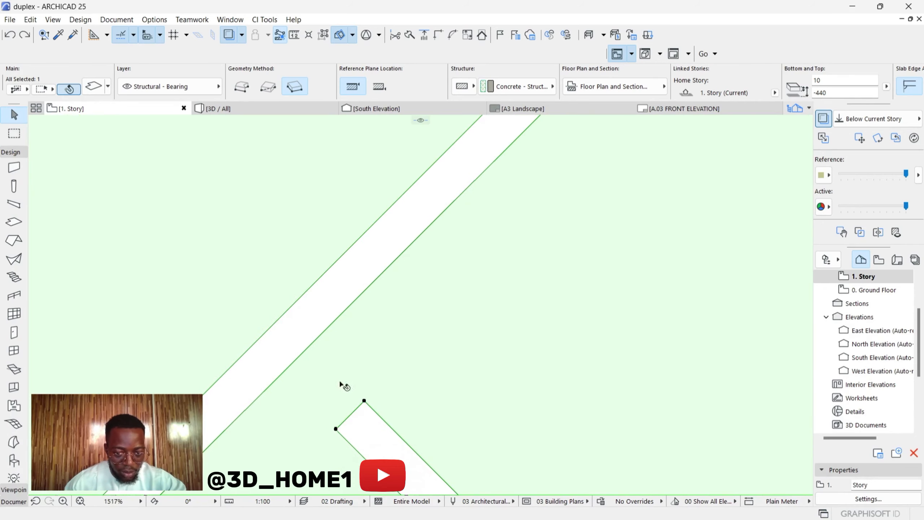
Move both end corners of the short diagonal hole onto the near edge of the crossing strip.
{"action": "left_click", "coordinate": [364, 401]}
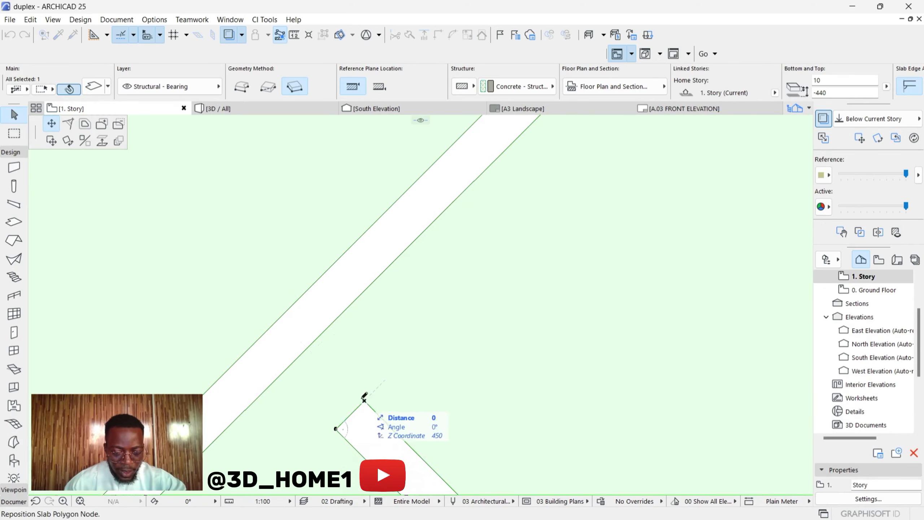
{"action": "left_click", "coordinate": [310, 346]}
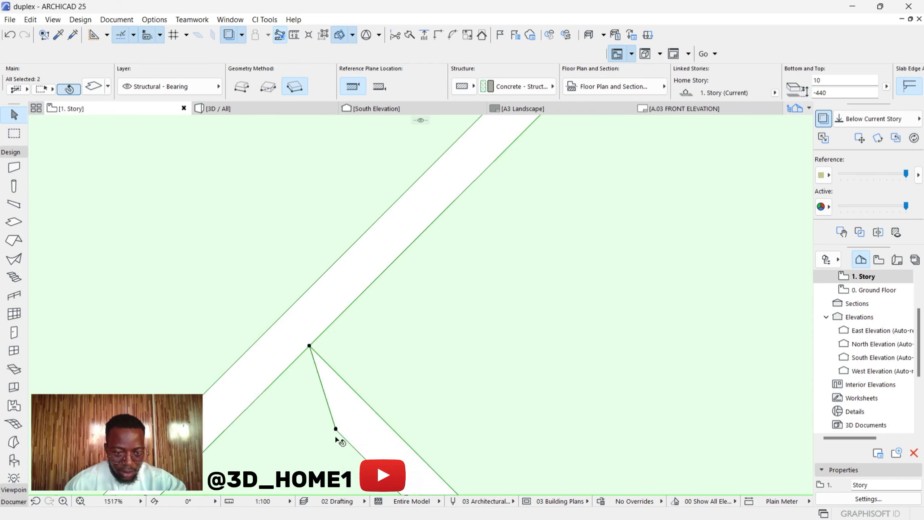
{"action": "left_click", "coordinate": [335, 429]}
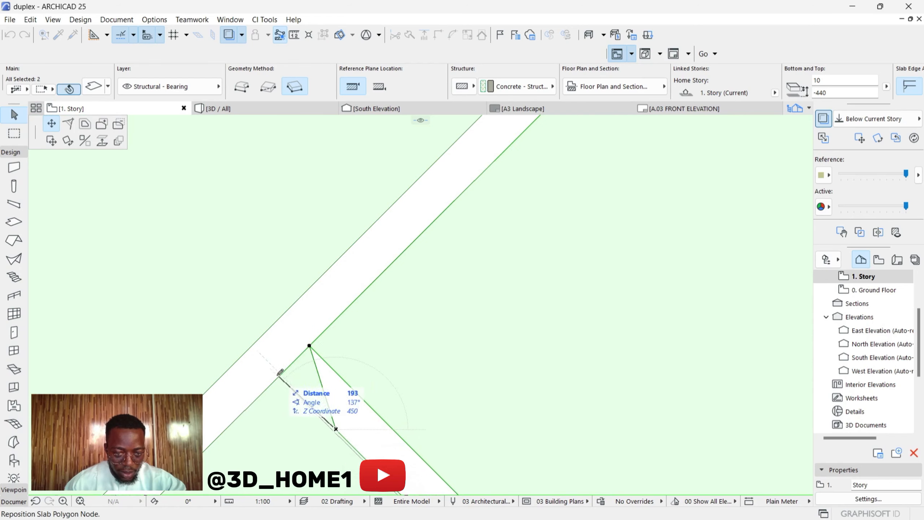
{"action": "left_click", "coordinate": [283, 373]}
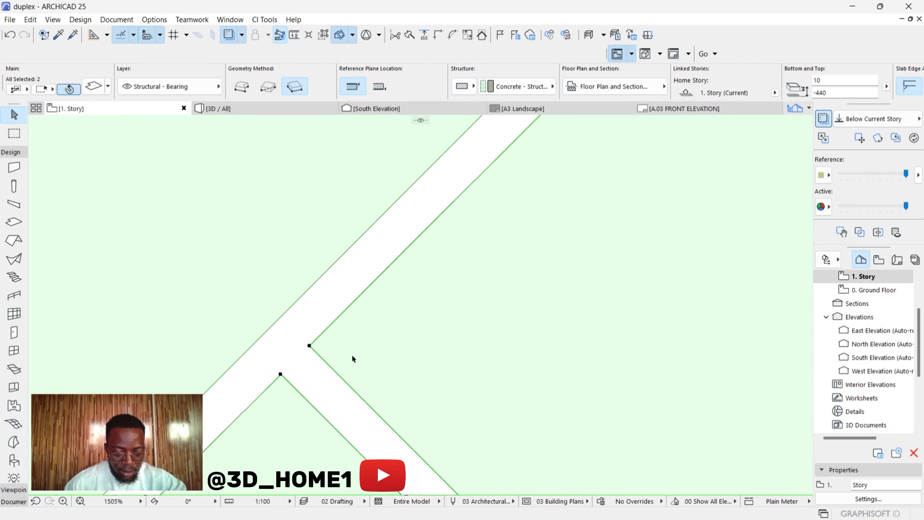
{"action": "scroll", "coordinate": [352, 355], "scroll_direction": "down", "scroll_amount": 3}
Draw a 45° drafting line about 336 mm long from the short strip's edge across the crossing strip.
{"action": "left_click", "coordinate": [14, 502]}
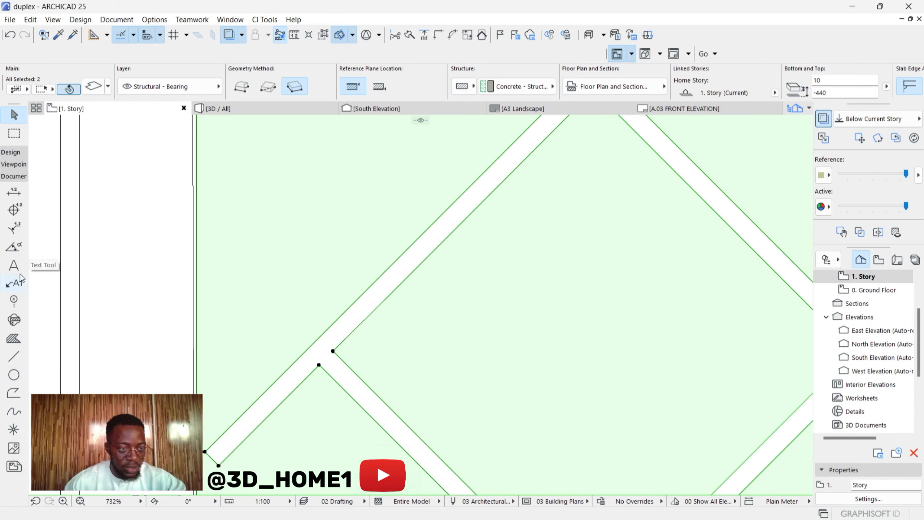
{"action": "left_click", "coordinate": [14, 357]}
{"action": "scroll", "coordinate": [309, 363], "scroll_direction": "up", "scroll_amount": 3}
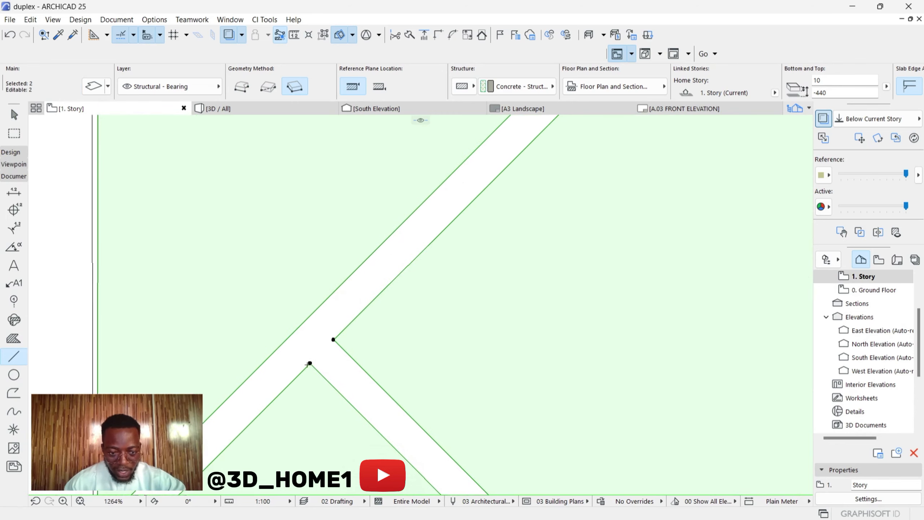
{"action": "left_click", "coordinate": [311, 363]}
{"action": "key", "text": "Escape"}
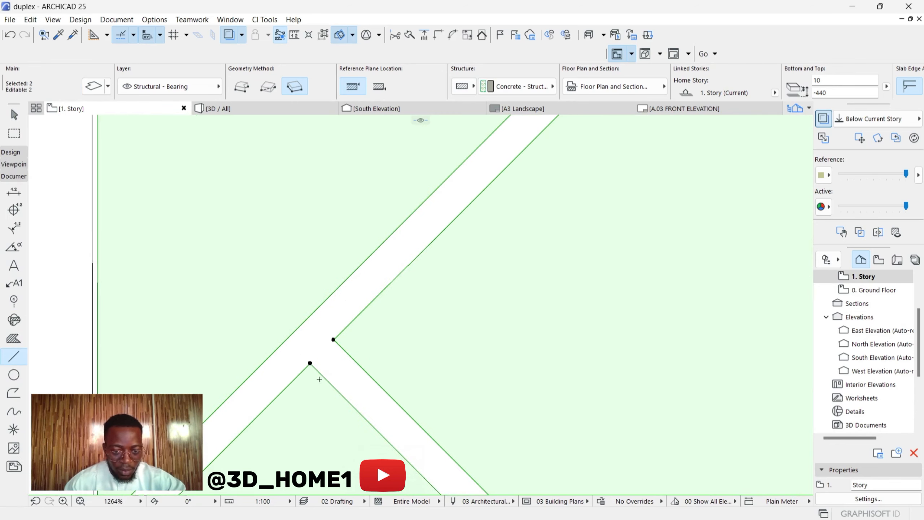
{"action": "left_click", "coordinate": [325, 379]}
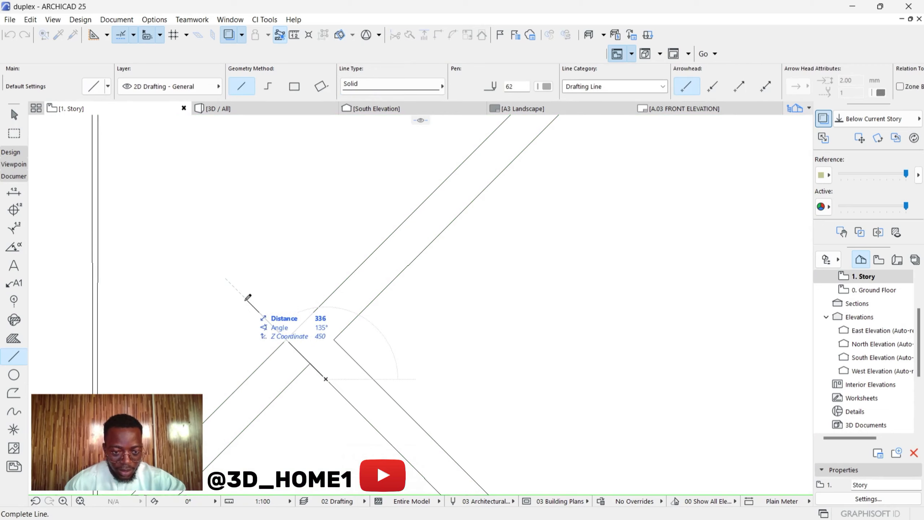
{"action": "key", "text": "Escape"}
{"action": "scroll", "coordinate": [309, 349], "scroll_direction": "down", "scroll_amount": 4}
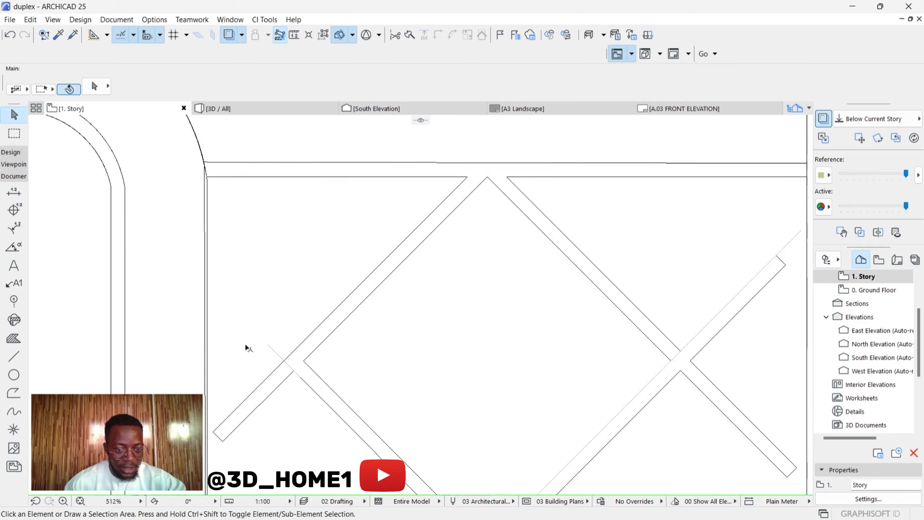
Cut a narrow rotated rectangular hole in the corner slab piece, continuing the short strip along the guide line towards the side edge.
{"action": "left_click", "coordinate": [383, 255]}
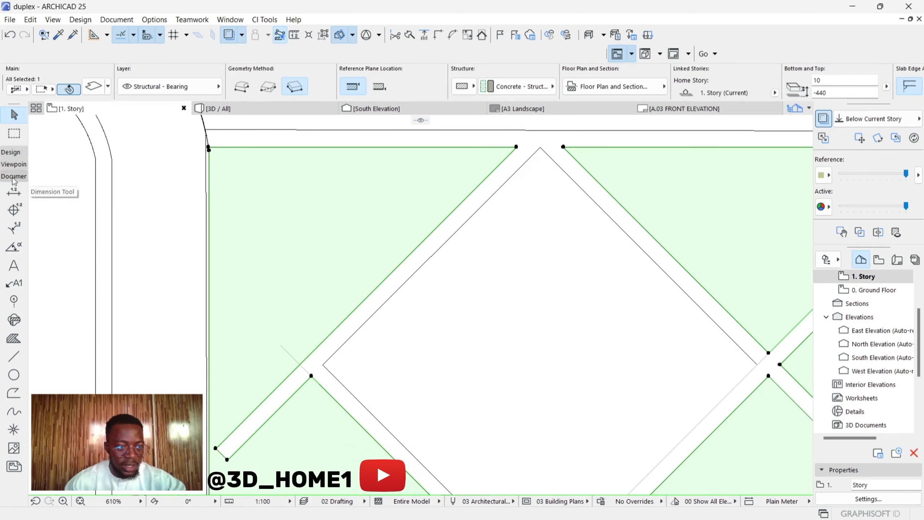
{"action": "left_click", "coordinate": [11, 153]}
{"action": "left_click", "coordinate": [10, 221]}
{"action": "scroll", "coordinate": [223, 286], "scroll_direction": "up", "scroll_amount": 3}
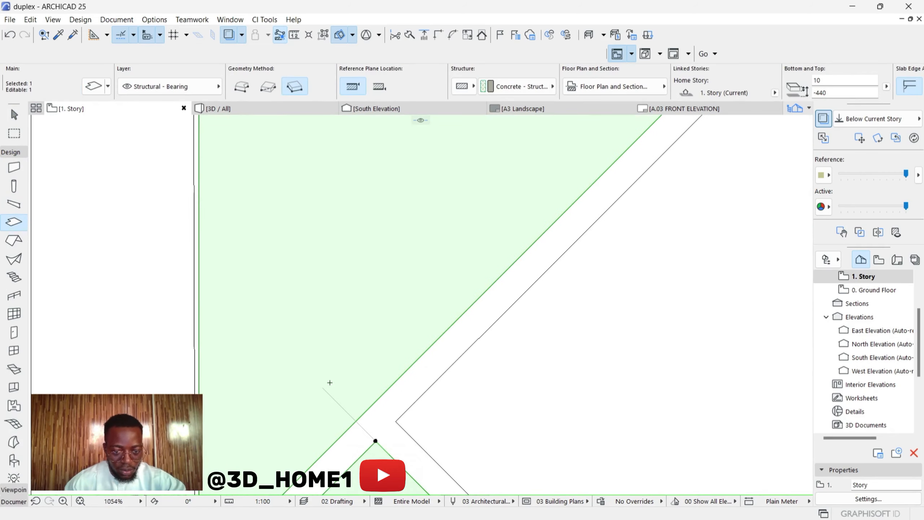
{"action": "left_click", "coordinate": [349, 414]}
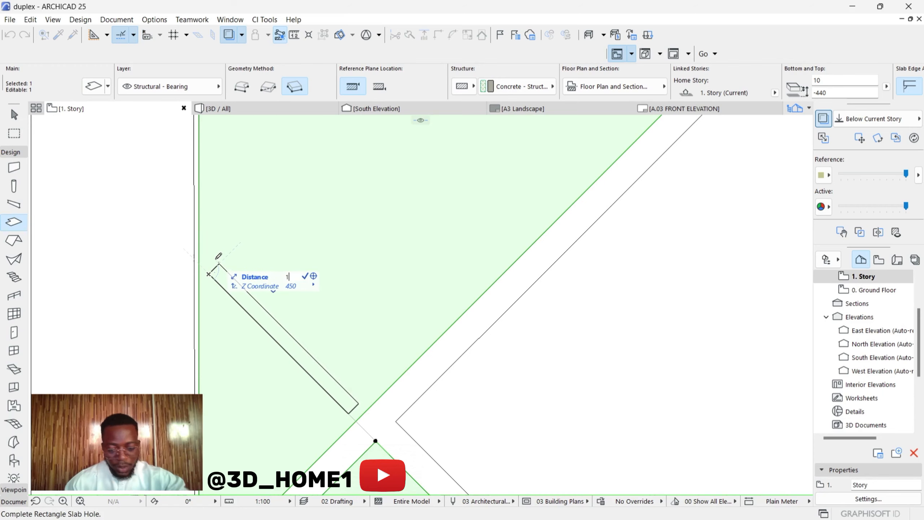
{"action": "key", "text": "Return"}
{"action": "key", "text": "Escape"}
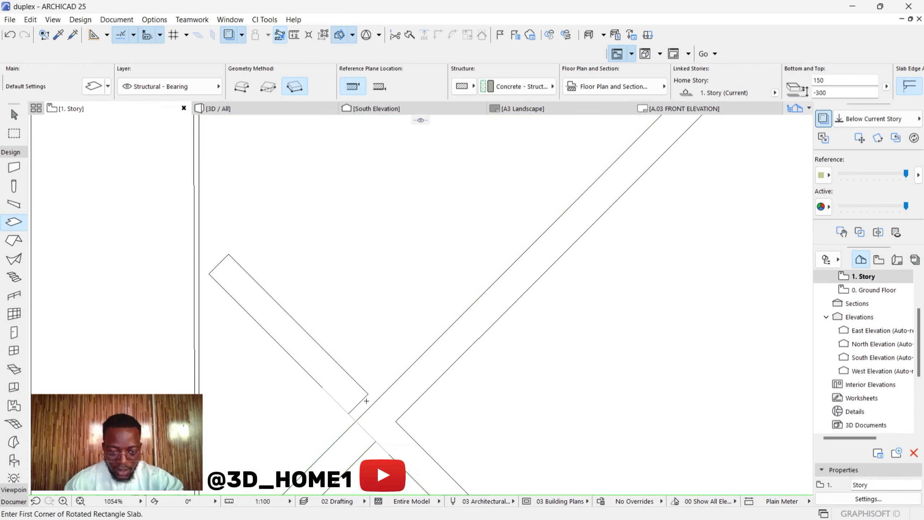
{"action": "key", "text": "Escape"}
Move the new hole's two inner end corners along 45° onto the crossing strip's edge.
{"action": "left_click", "coordinate": [365, 403]}
{"action": "left_click", "coordinate": [366, 401]}
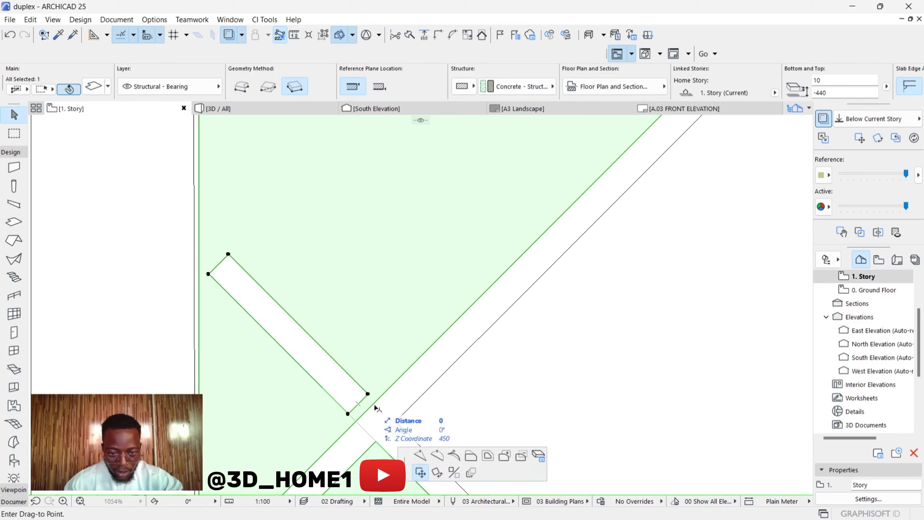
{"action": "key", "text": "Escape"}
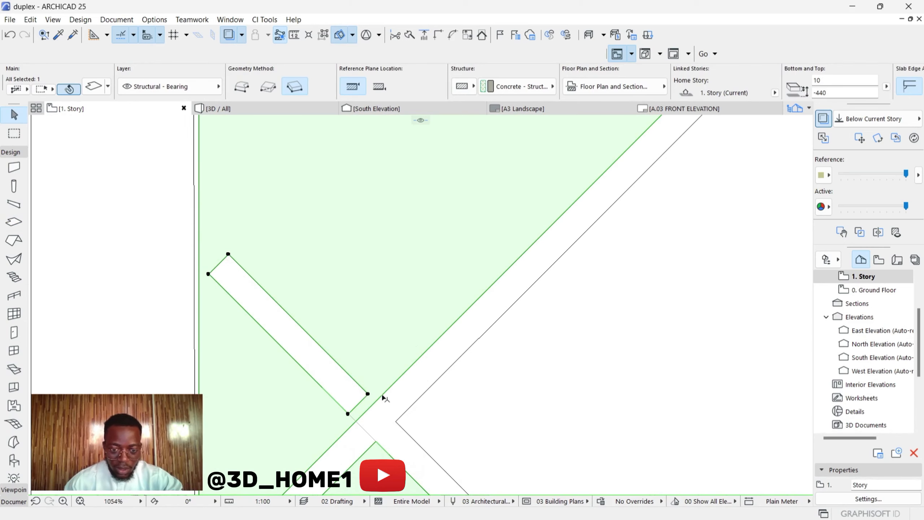
{"action": "left_click", "coordinate": [368, 395]}
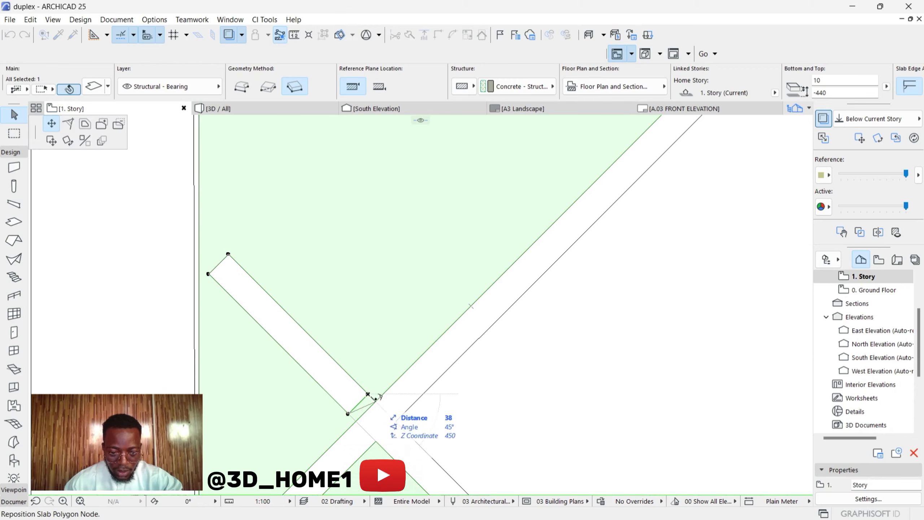
{"action": "left_click", "coordinate": [376, 401]}
{"action": "left_click", "coordinate": [348, 414]}
{"action": "left_click", "coordinate": [356, 421]}
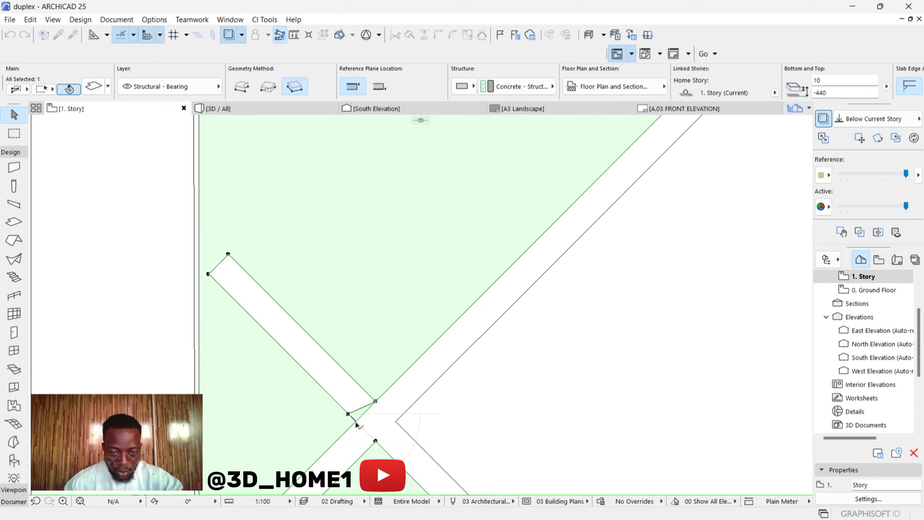
Move the short hole's two outer end corners along 45° onto the slab's left side edge.
{"action": "scroll", "coordinate": [378, 413], "scroll_direction": "down", "scroll_amount": 2}
{"action": "scroll", "coordinate": [294, 327], "scroll_direction": "up", "scroll_amount": 4}
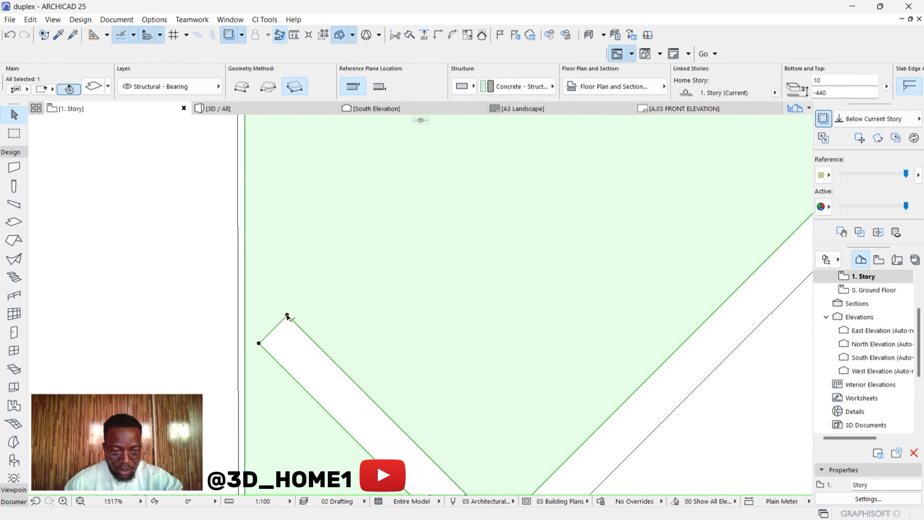
{"action": "left_click", "coordinate": [287, 316]}
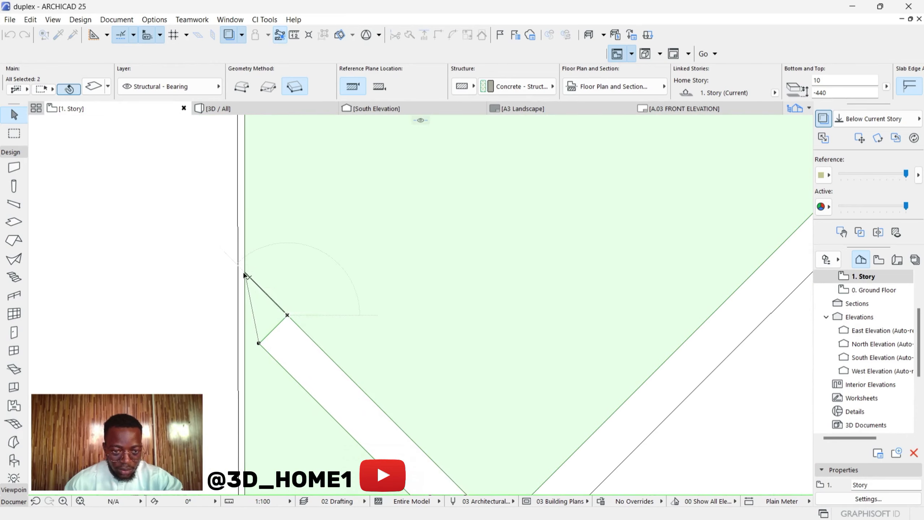
{"action": "left_click", "coordinate": [245, 273]}
{"action": "left_click", "coordinate": [259, 344]}
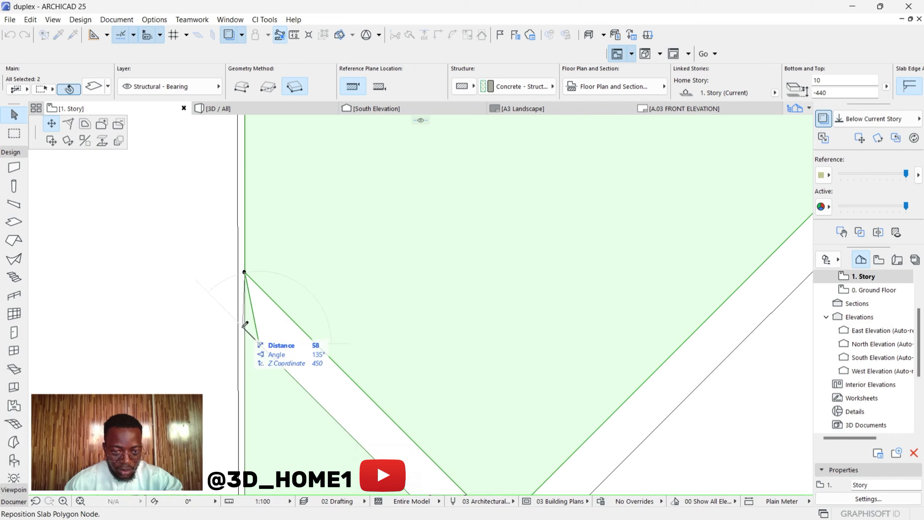
{"action": "left_click", "coordinate": [250, 326]}
{"action": "scroll", "coordinate": [342, 328], "scroll_direction": "down", "scroll_amount": 6}
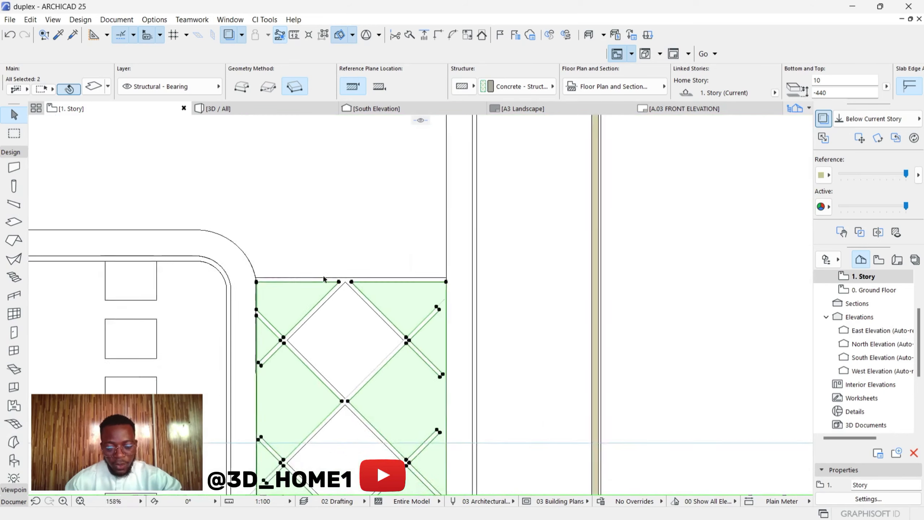
Delete the long diagonal drafting guide line running across the driveway slab's crossing strips.
{"action": "left_click", "coordinate": [342, 328]}
{"action": "scroll", "coordinate": [355, 388], "scroll_direction": "up", "scroll_amount": 6}
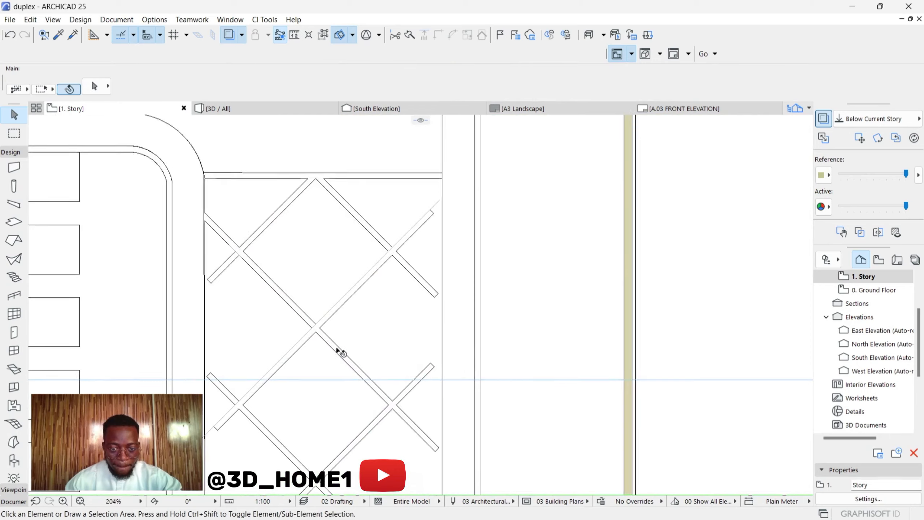
{"action": "left_click", "coordinate": [308, 321]}
{"action": "key", "text": "Escape"}
{"action": "scroll", "coordinate": [308, 322], "scroll_direction": "up", "scroll_amount": 2}
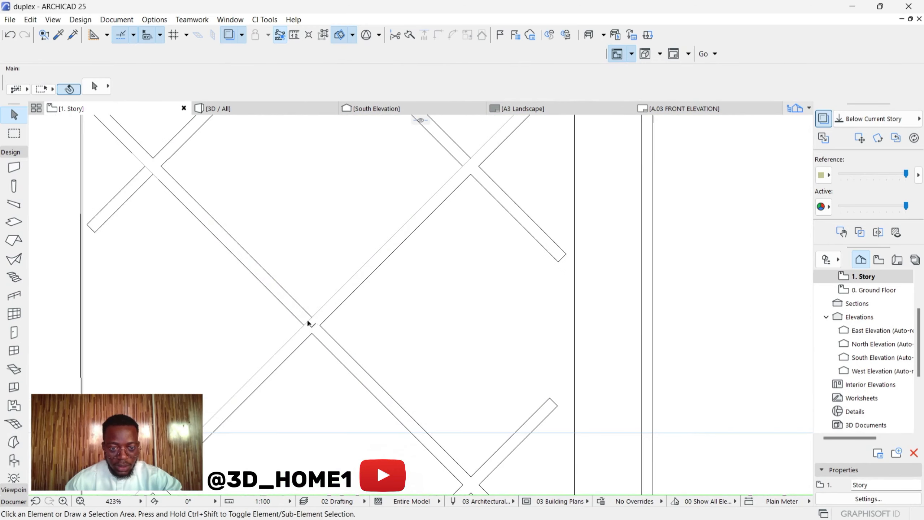
{"action": "left_click", "coordinate": [308, 325]}
{"action": "scroll", "coordinate": [374, 368], "scroll_direction": "down", "scroll_amount": 4}
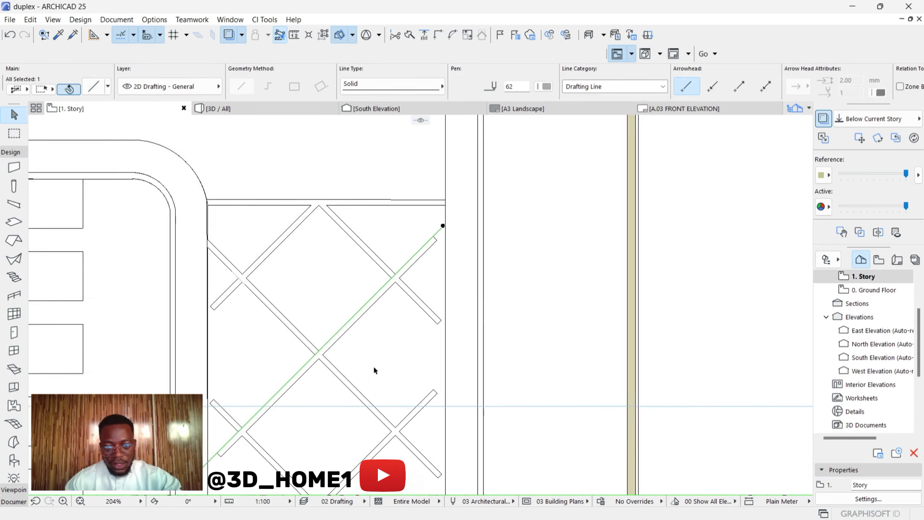
{"action": "key", "text": "Escape"}
Extend both short strips at the lower left crossing by moving their end corners along 45° onto the slab's left edge.
{"action": "scroll", "coordinate": [378, 317], "scroll_direction": "up", "scroll_amount": 4}
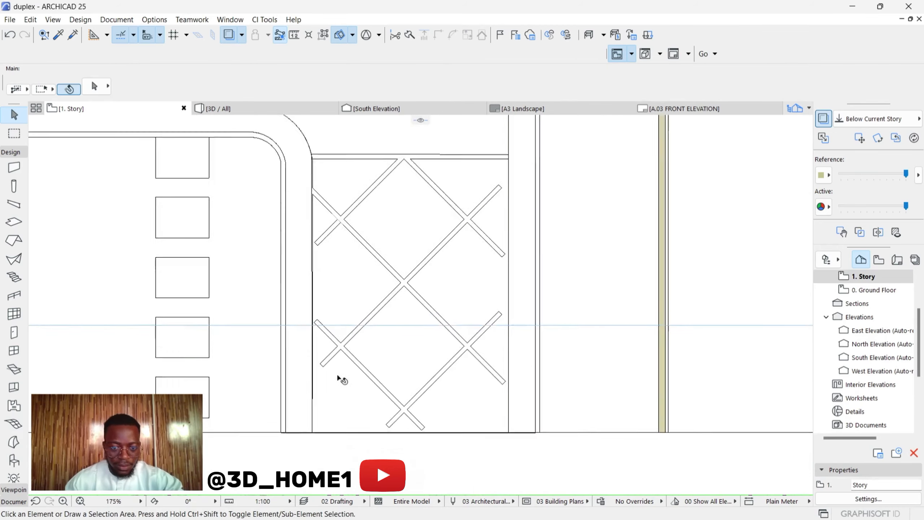
{"action": "left_click", "coordinate": [320, 299]}
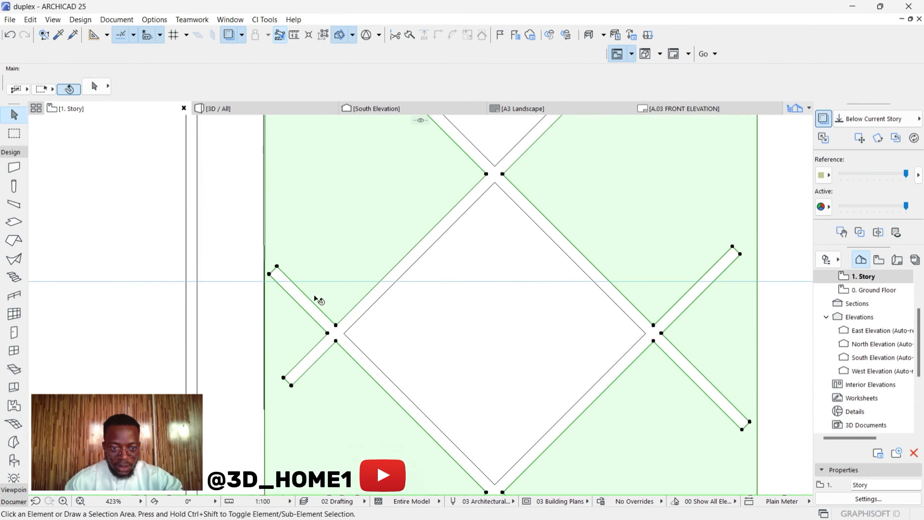
{"action": "scroll", "coordinate": [269, 261], "scroll_direction": "up", "scroll_amount": 4}
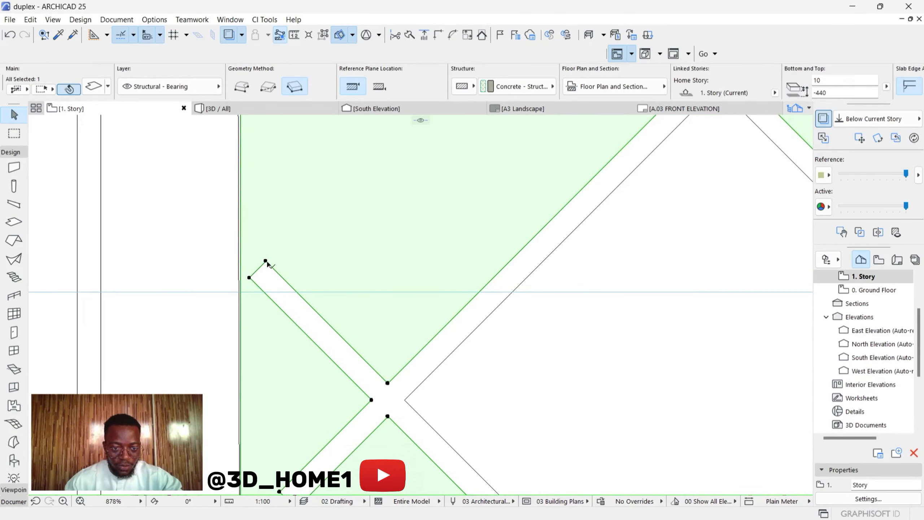
{"action": "left_click", "coordinate": [266, 261]}
{"action": "scroll", "coordinate": [240, 220], "scroll_direction": "up", "scroll_amount": 2}
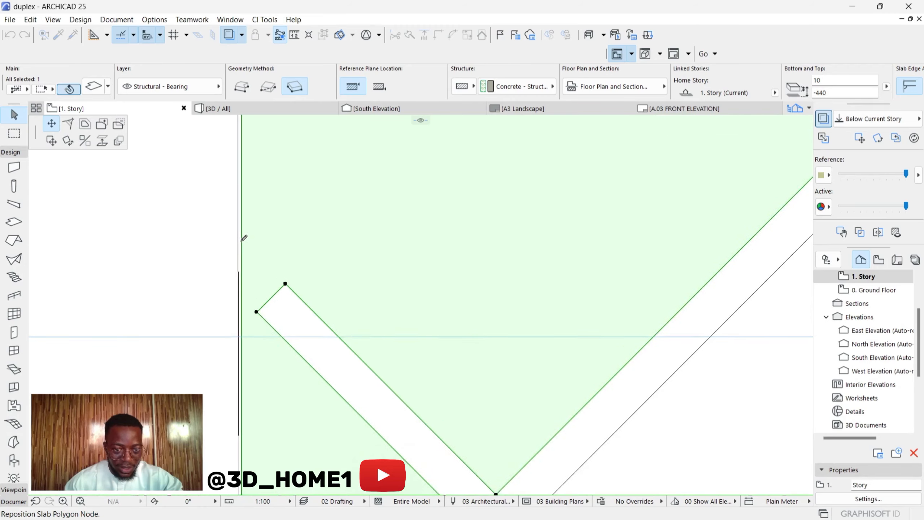
{"action": "left_click", "coordinate": [242, 237]}
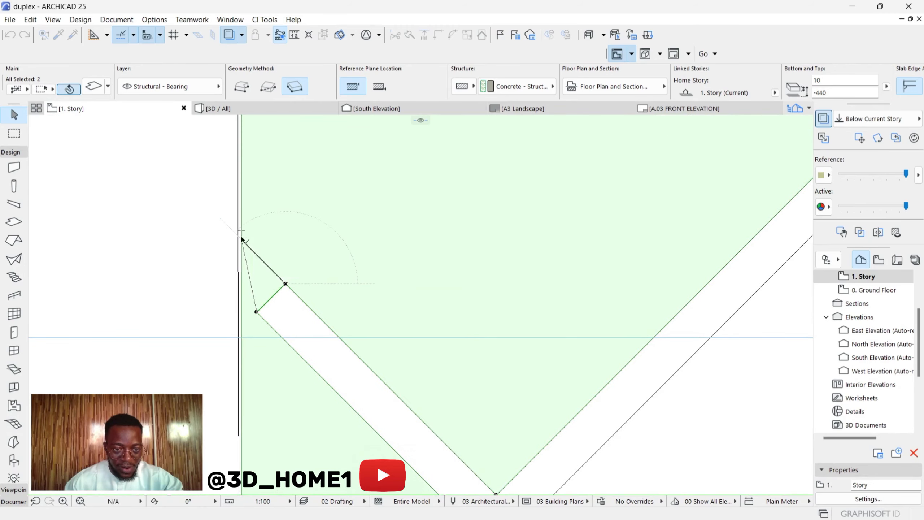
{"action": "left_click", "coordinate": [256, 312]}
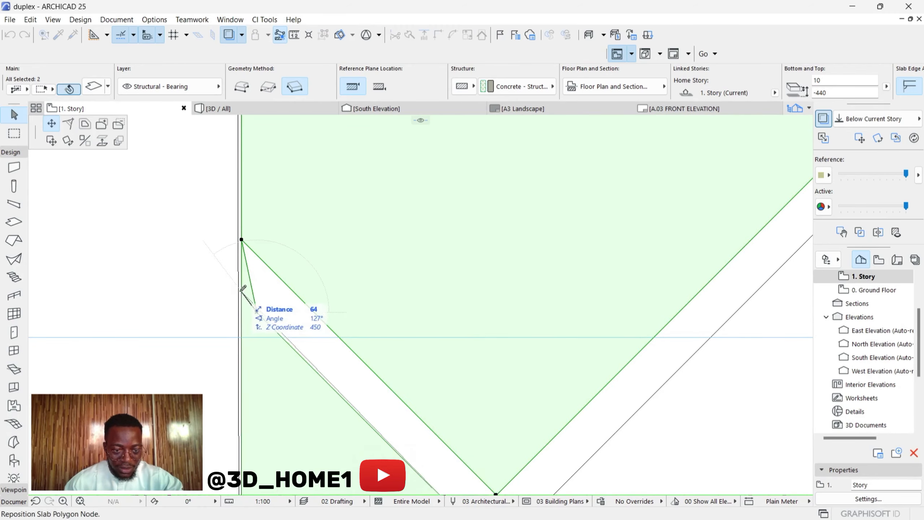
{"action": "scroll", "coordinate": [257, 313], "scroll_direction": "down", "scroll_amount": 3}
{"action": "left_click", "coordinate": [254, 416]}
{"action": "left_click", "coordinate": [263, 378]}
{"action": "left_click", "coordinate": [225, 416]}
{"action": "scroll", "coordinate": [381, 364], "scroll_direction": "down", "scroll_amount": 5}
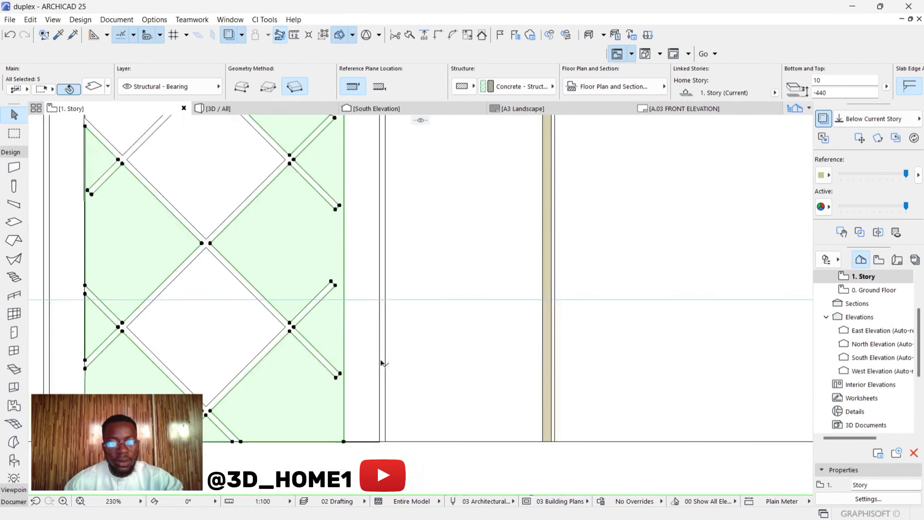
Extend the short strips on the slab's right side by moving their end corners along 45° onto the right edge.
{"action": "scroll", "coordinate": [339, 353], "scroll_direction": "up", "scroll_amount": 5}
{"action": "left_click", "coordinate": [291, 366]}
{"action": "left_click", "coordinate": [314, 345]}
{"action": "left_click", "coordinate": [383, 340]}
{"action": "left_click", "coordinate": [411, 369]}
{"action": "scroll", "coordinate": [411, 364], "scroll_direction": "down", "scroll_amount": 5}
{"action": "left_click", "coordinate": [382, 337]}
{"action": "left_click", "coordinate": [419, 300]}
{"action": "scroll", "coordinate": [400, 309], "scroll_direction": "down", "scroll_amount": 5}
{"action": "key", "text": "Escape"}
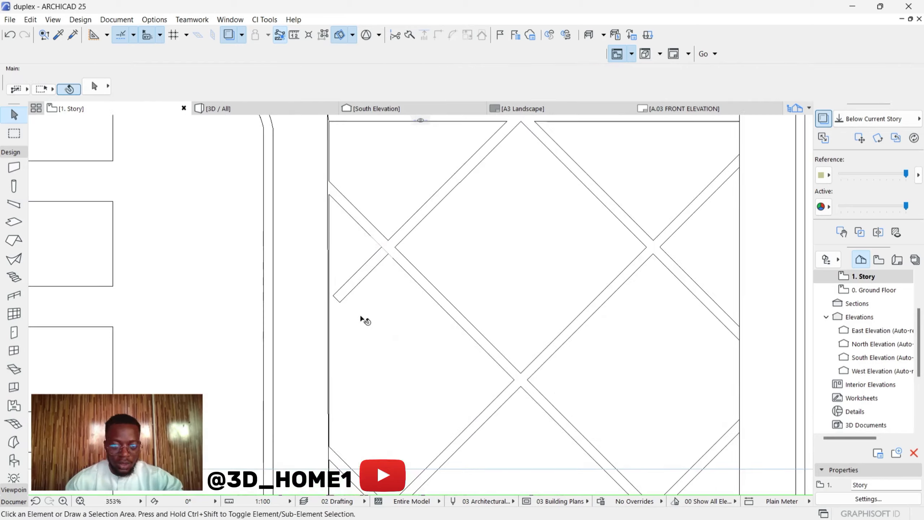
{"action": "scroll", "coordinate": [338, 302], "scroll_direction": "up", "scroll_amount": 5}
Examine the second house's diamond driveway pattern in the 3D view and compare it with the first house's driveway.
{"action": "left_click", "coordinate": [262, 109]}
{"action": "scroll", "coordinate": [400, 231], "scroll_direction": "down", "scroll_amount": 3}
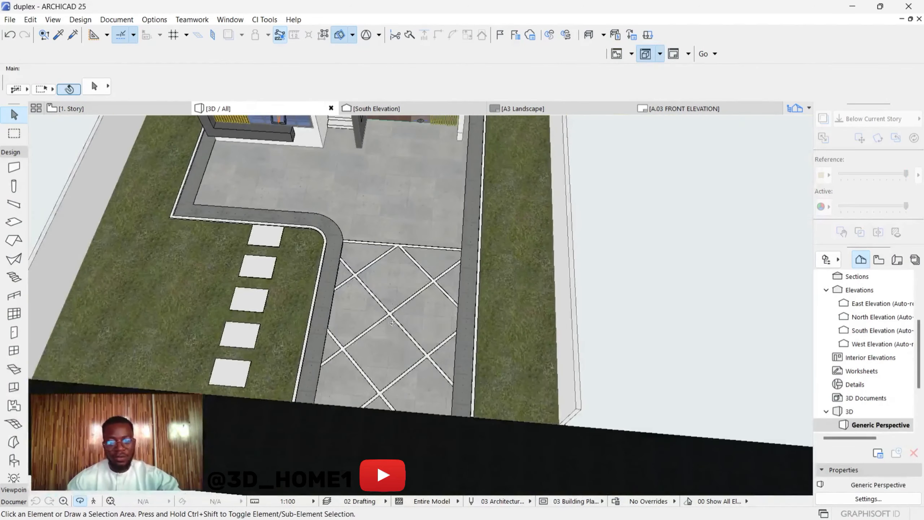
{"action": "scroll", "coordinate": [404, 367], "scroll_direction": "up", "scroll_amount": 3}
{"action": "scroll", "coordinate": [411, 395], "scroll_direction": "down", "scroll_amount": 3}
{"action": "scroll", "coordinate": [411, 394], "scroll_direction": "down", "scroll_amount": 6}
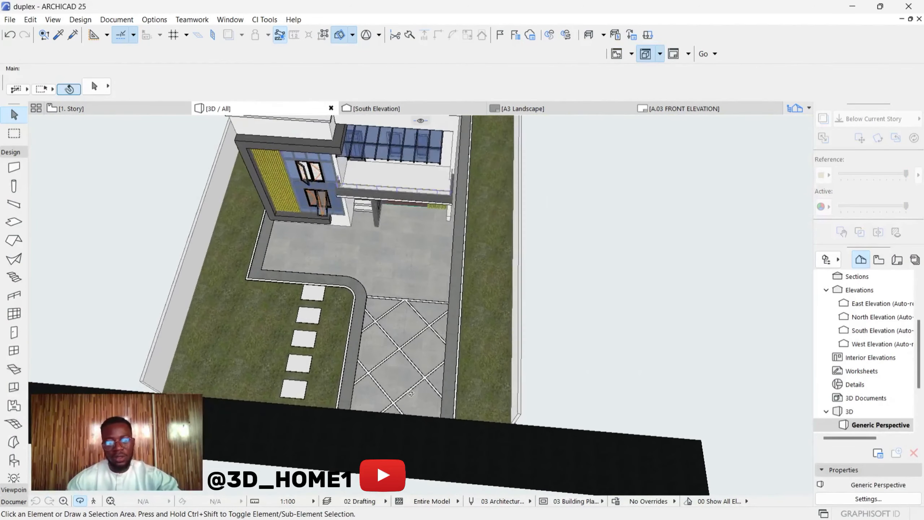
{"action": "scroll", "coordinate": [192, 330], "scroll_direction": "up", "scroll_amount": 6}
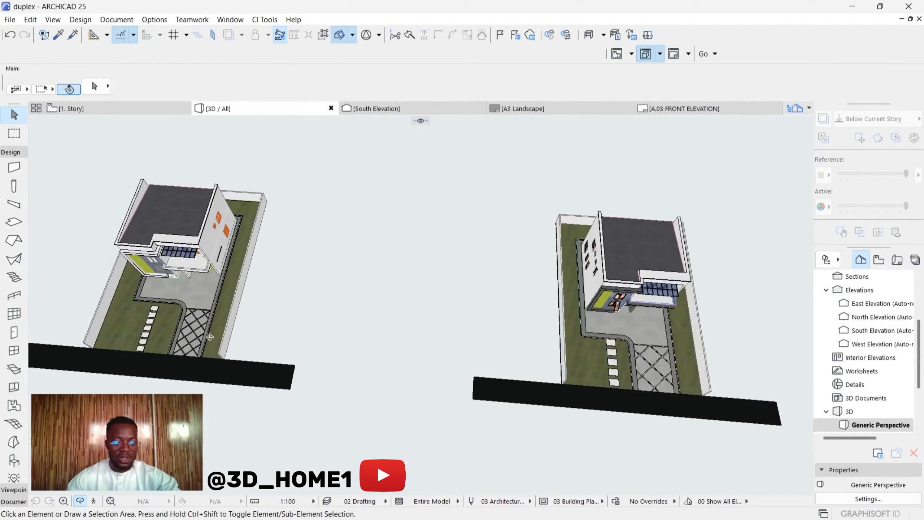
{"action": "scroll", "coordinate": [191, 330], "scroll_direction": "down", "scroll_amount": 5}
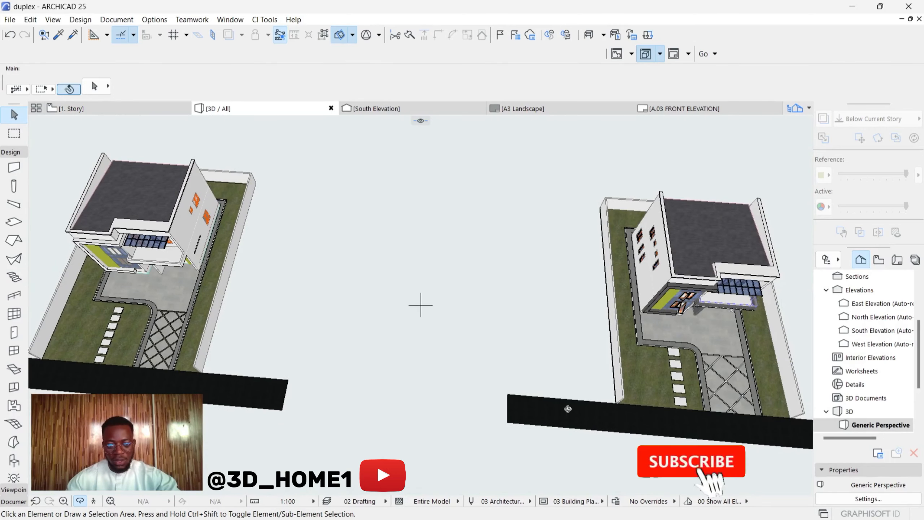
{"action": "scroll", "coordinate": [155, 361], "scroll_direction": "down", "scroll_amount": 3}
{"action": "scroll", "coordinate": [373, 321], "scroll_direction": "up", "scroll_amount": 10}
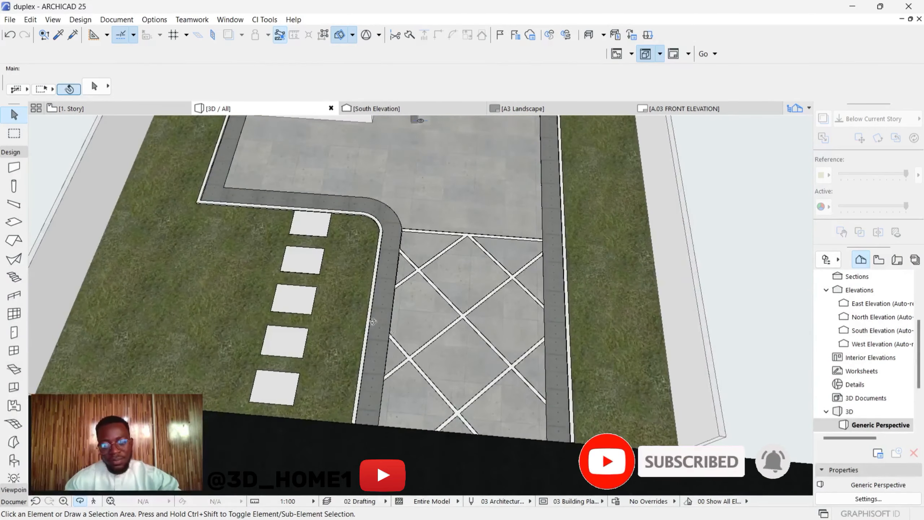
{"action": "left_click_drag", "start_coordinate": [372, 322], "coordinate": [415, 345]}
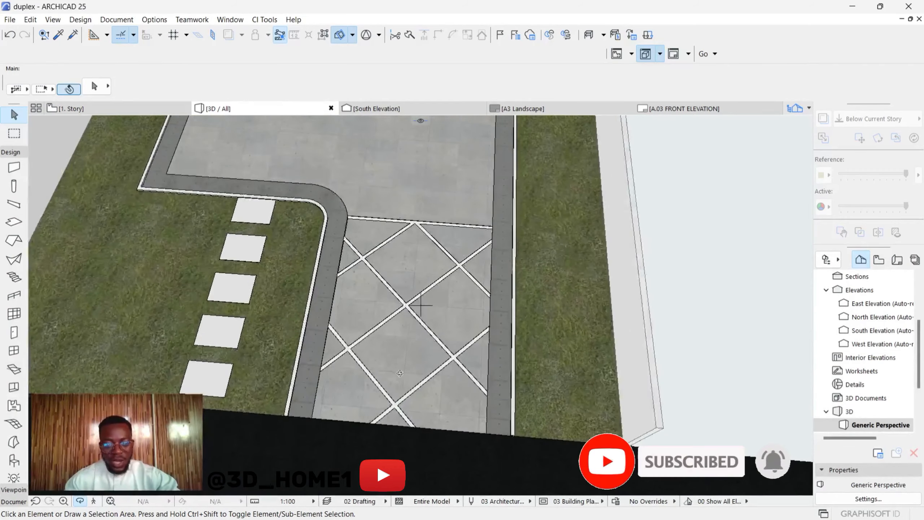
{"action": "scroll", "coordinate": [400, 373], "scroll_direction": "up", "scroll_amount": 2}
{"action": "scroll", "coordinate": [400, 373], "scroll_direction": "down", "scroll_amount": 2}
{"action": "scroll", "coordinate": [488, 321], "scroll_direction": "up", "scroll_amount": 1}
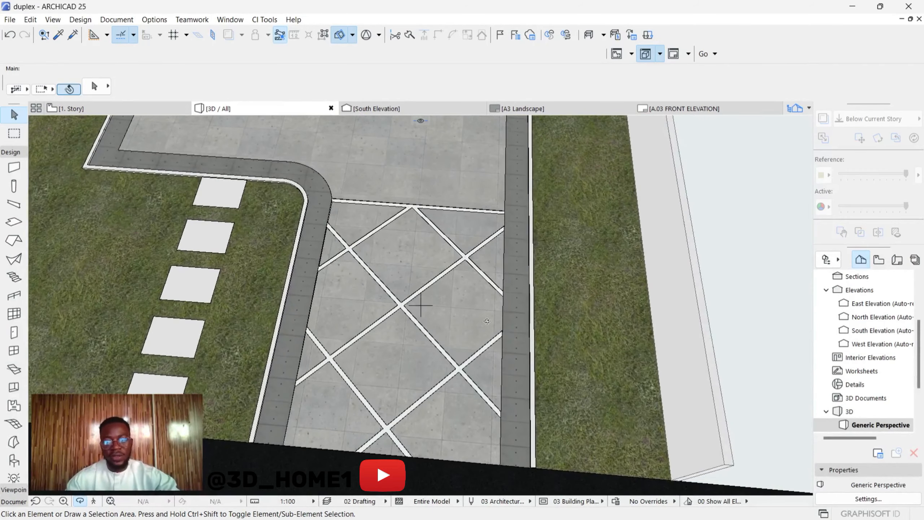
{"action": "scroll", "coordinate": [397, 194], "scroll_direction": "up", "scroll_amount": 4}
{"action": "scroll", "coordinate": [386, 246], "scroll_direction": "down", "scroll_amount": 3}
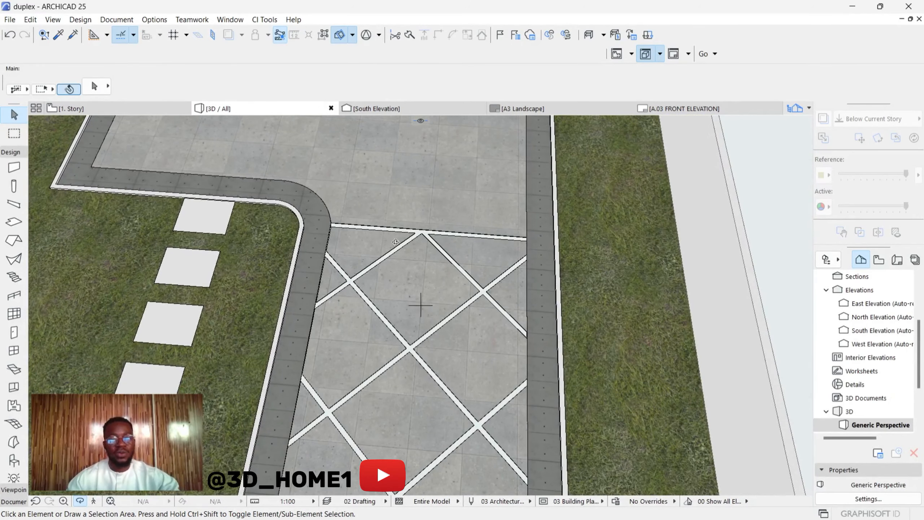
Return to the floor plan and check the upper diamond slab piece and the strip openings around it.
{"action": "left_click", "coordinate": [128, 109]}
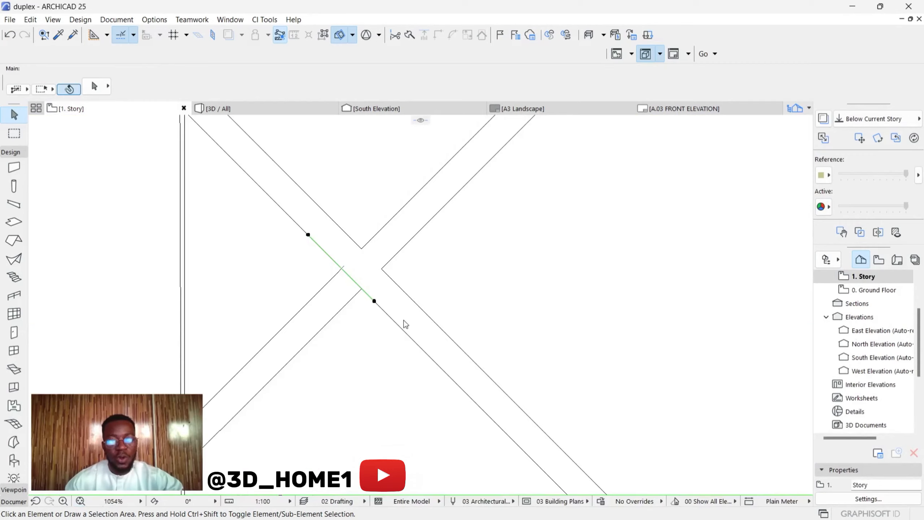
{"action": "scroll", "coordinate": [405, 324], "scroll_direction": "down", "scroll_amount": 5}
{"action": "scroll", "coordinate": [382, 299], "scroll_direction": "up", "scroll_amount": 3}
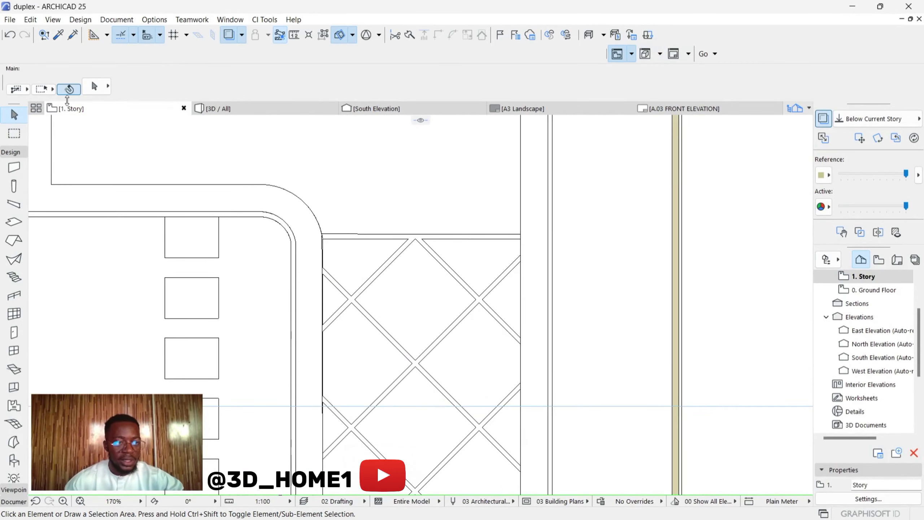
{"action": "scroll", "coordinate": [340, 248], "scroll_direction": "down", "scroll_amount": 3}
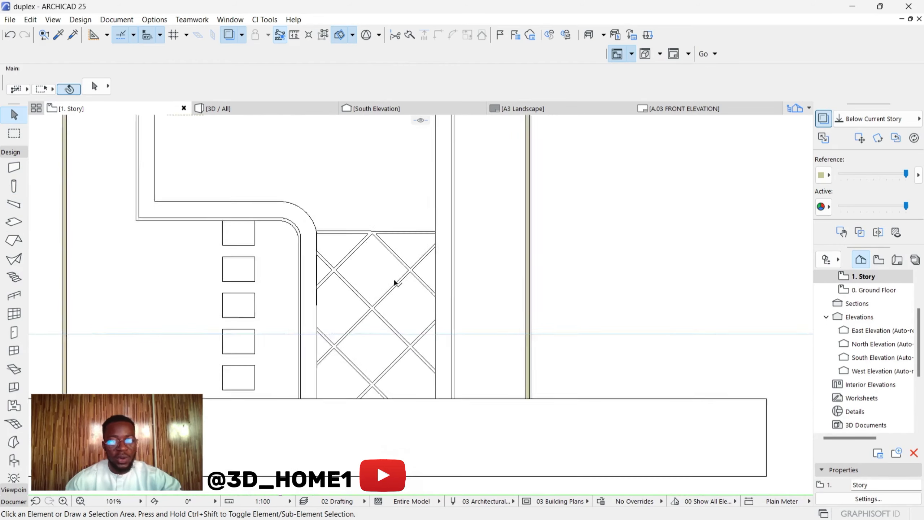
{"action": "scroll", "coordinate": [399, 283], "scroll_direction": "up", "scroll_amount": 3}
{"action": "left_click", "coordinate": [350, 279]}
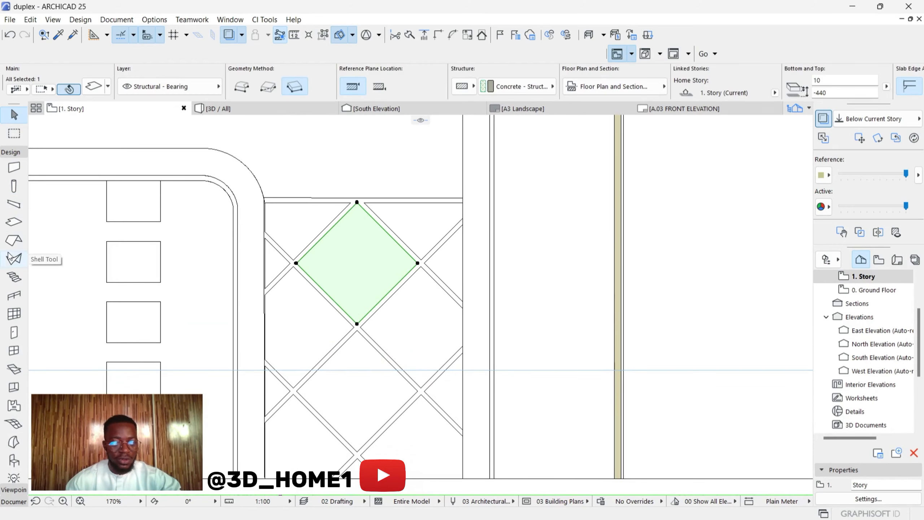
{"action": "key", "text": "Escape"}
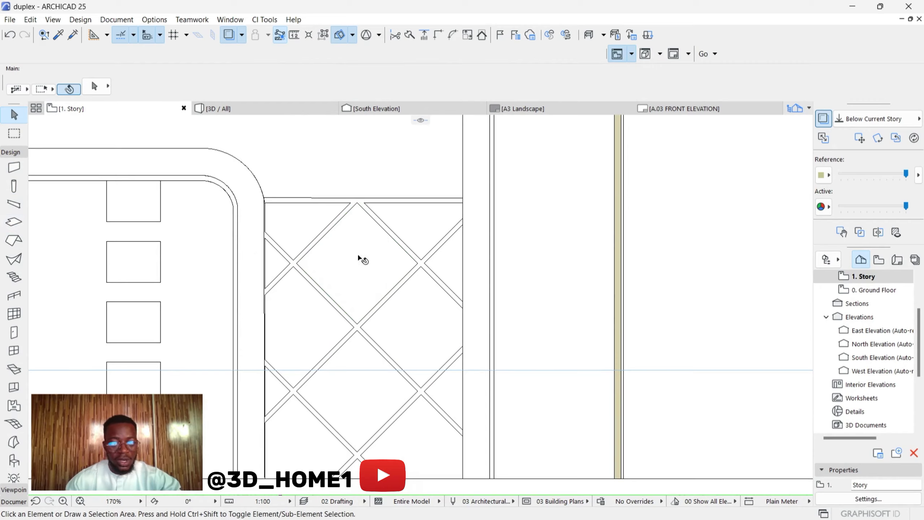
{"action": "scroll", "coordinate": [470, 255], "scroll_direction": "down", "scroll_amount": 3}
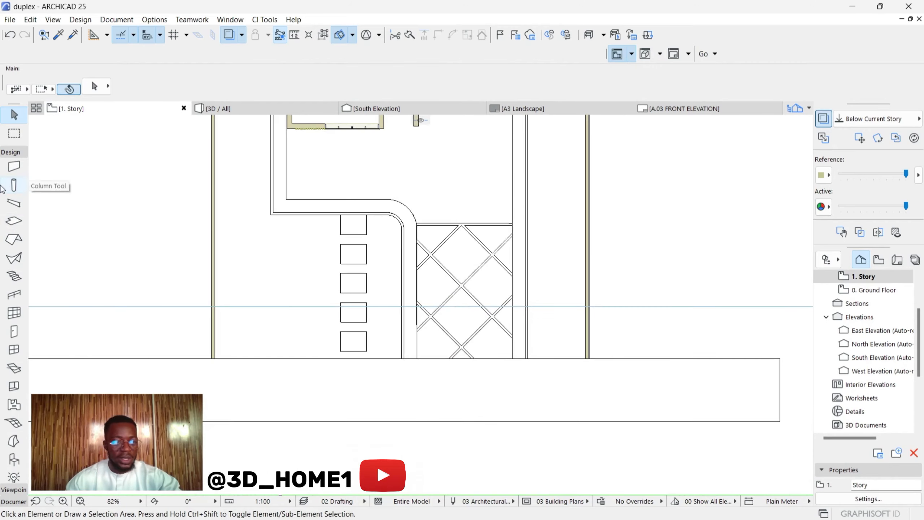
Start a new slab with its default surface override set to Grass - Brown.
{"action": "left_click", "coordinate": [15, 221]}
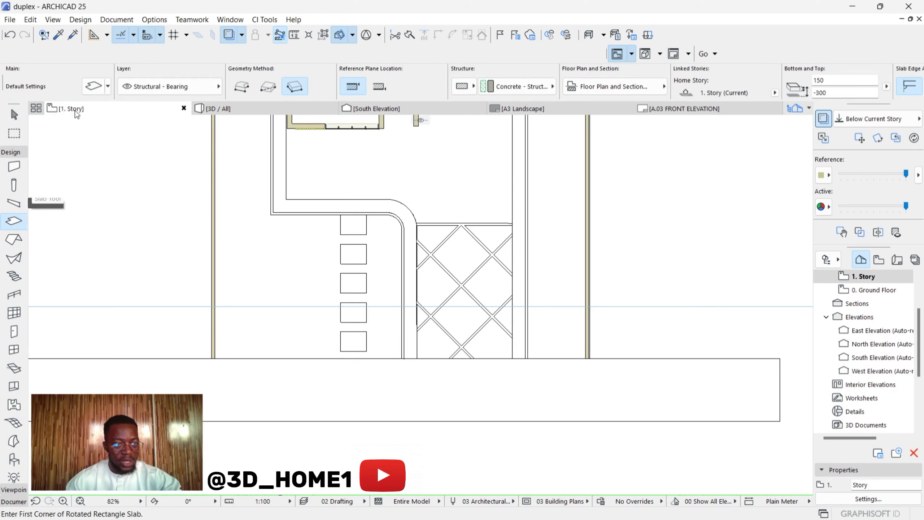
{"action": "left_click", "coordinate": [91, 87]}
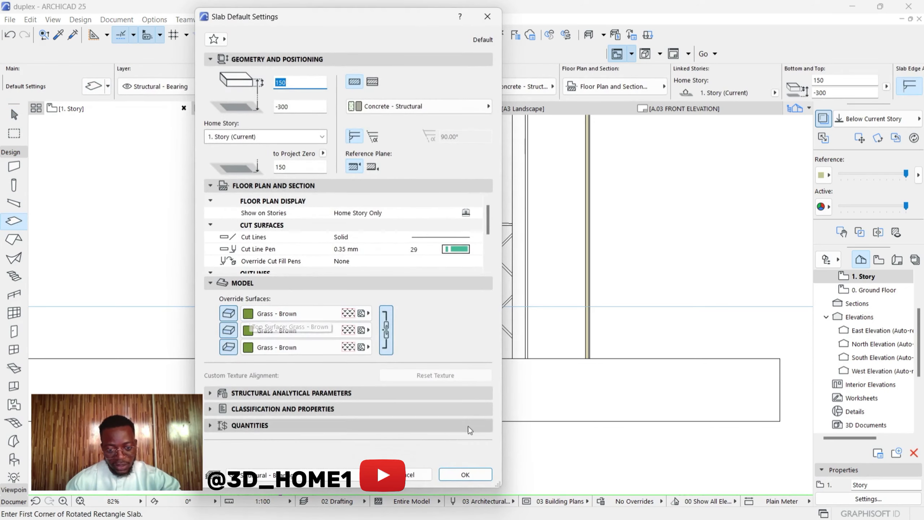
{"action": "left_click", "coordinate": [465, 475]}
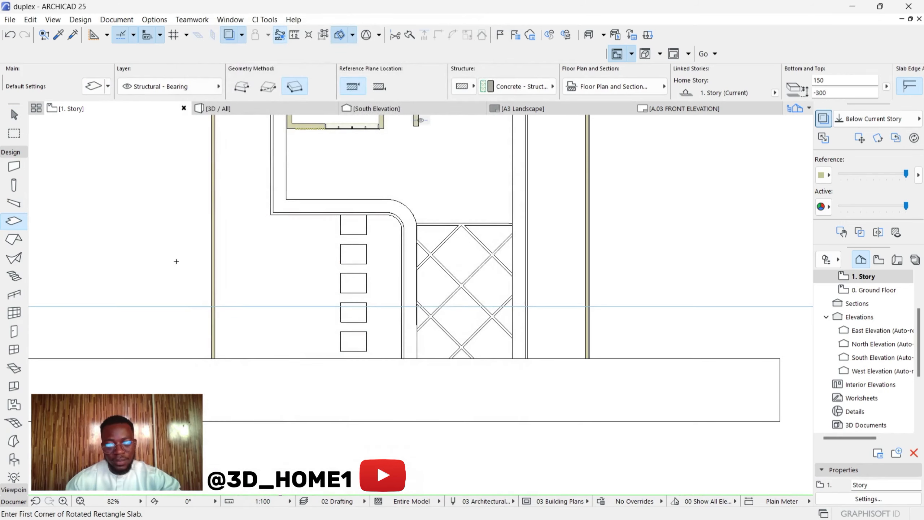
{"action": "left_click", "coordinate": [98, 90]}
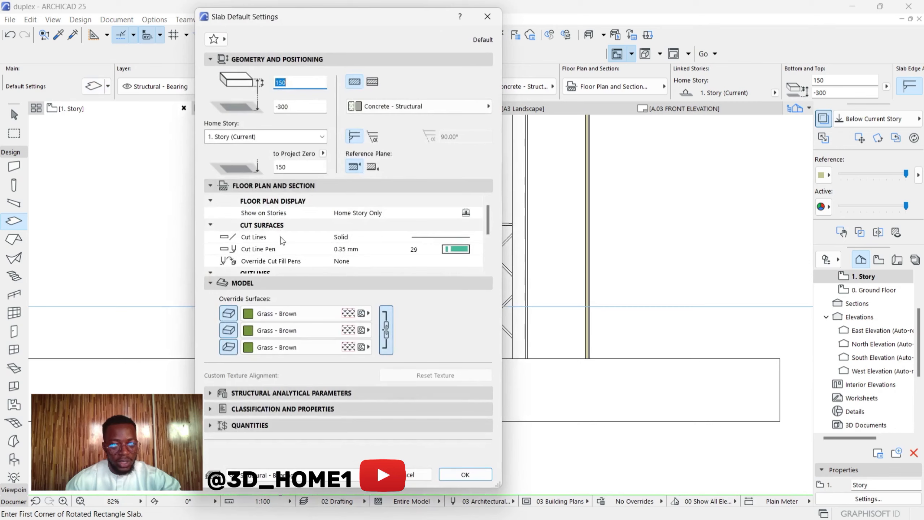
{"action": "left_click", "coordinate": [248, 313]}
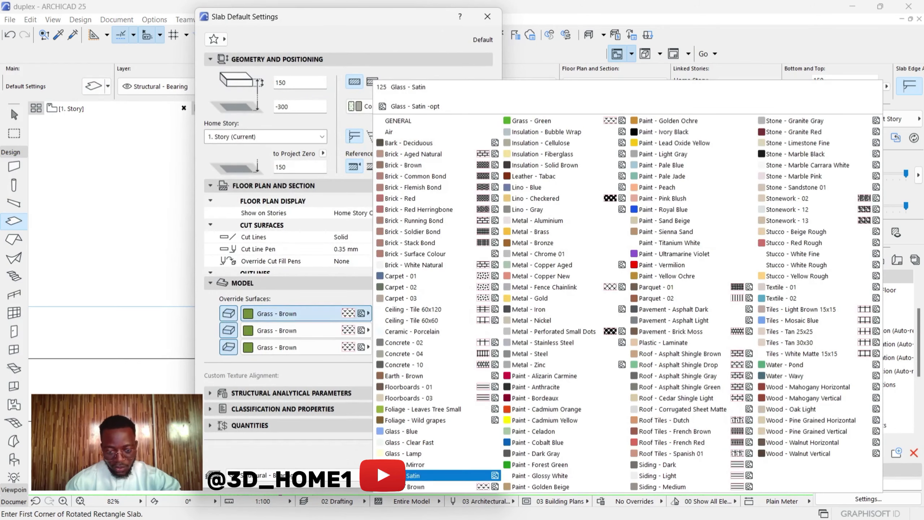
{"action": "left_click", "coordinate": [409, 487]}
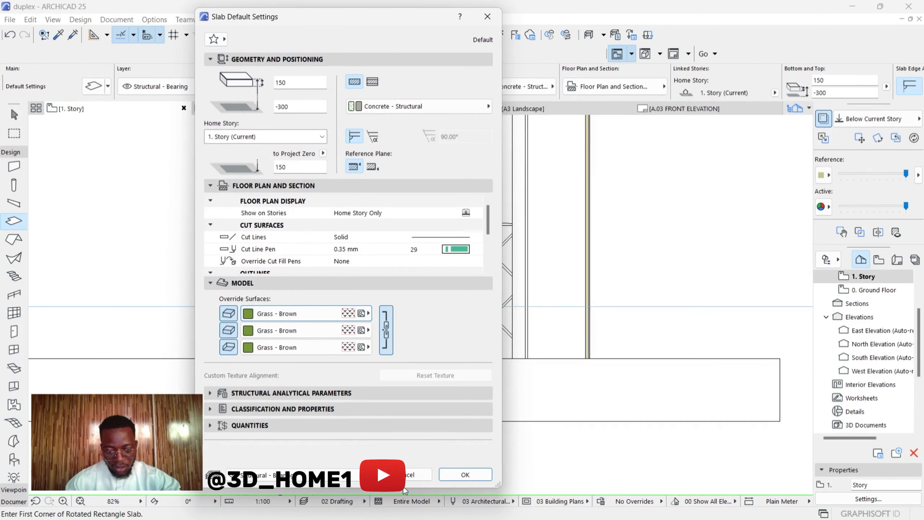
{"action": "left_click", "coordinate": [467, 475]}
Draw a rotated rectangular grass slab about 100 mm wide along the horizontal strip above the driveway diamonds, stopping just short of both ends.
{"action": "scroll", "coordinate": [475, 209], "scroll_direction": "up", "scroll_amount": 10}
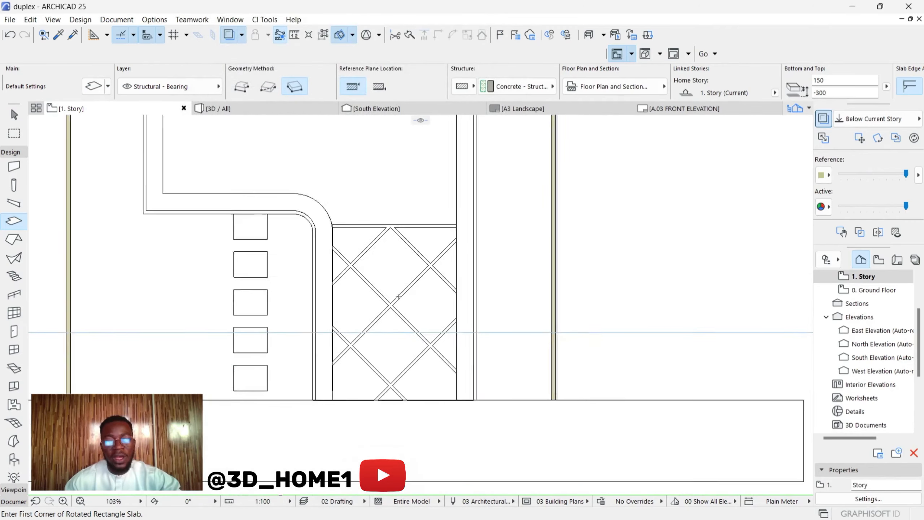
{"action": "scroll", "coordinate": [221, 252], "scroll_direction": "up", "scroll_amount": 7}
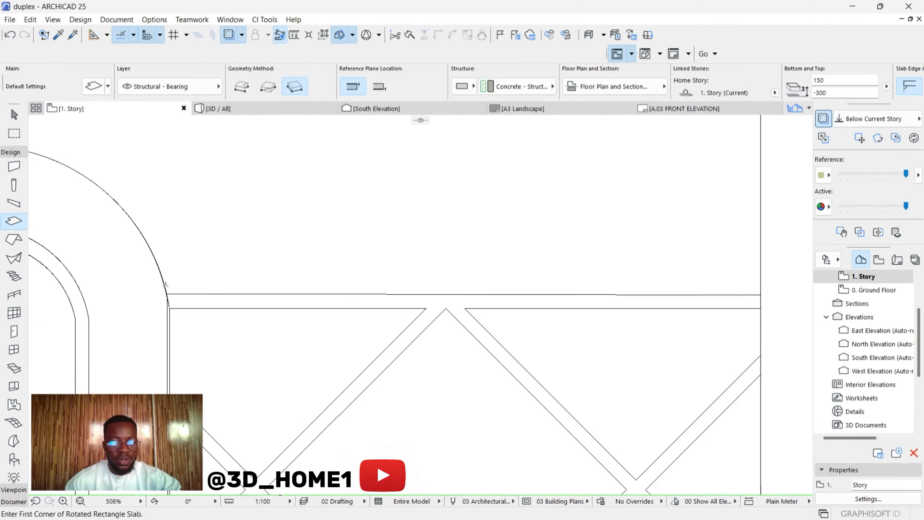
{"action": "left_click", "coordinate": [183, 298]}
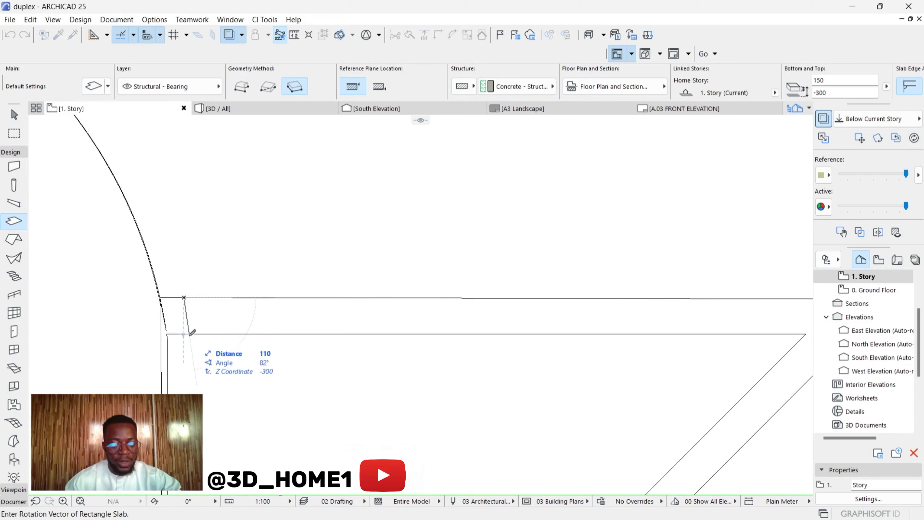
{"action": "scroll", "coordinate": [204, 330], "scroll_direction": "down", "scroll_amount": 5}
{"action": "scroll", "coordinate": [547, 309], "scroll_direction": "up", "scroll_amount": 6}
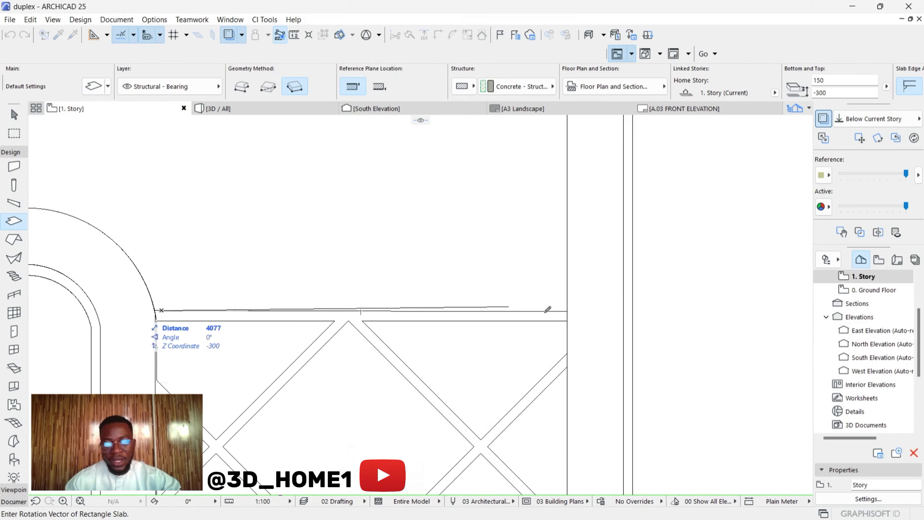
{"action": "left_click", "coordinate": [590, 302]}
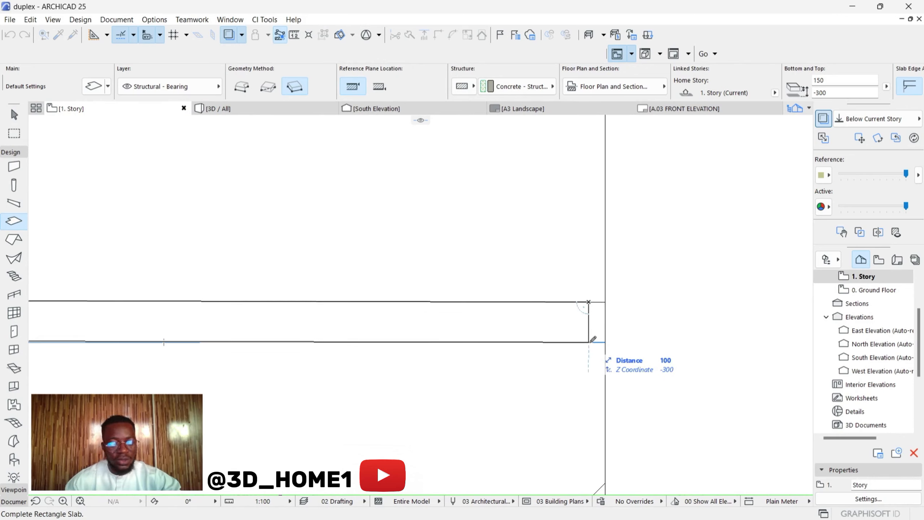
{"action": "left_click", "coordinate": [590, 343]}
{"action": "scroll", "coordinate": [596, 262], "scroll_direction": "down", "scroll_amount": 5}
{"action": "key", "text": "Escape"}
Move the new grass slab's lower left corner down onto the upper edge line of the diamond pieces.
{"action": "scroll", "coordinate": [240, 269], "scroll_direction": "up", "scroll_amount": 6}
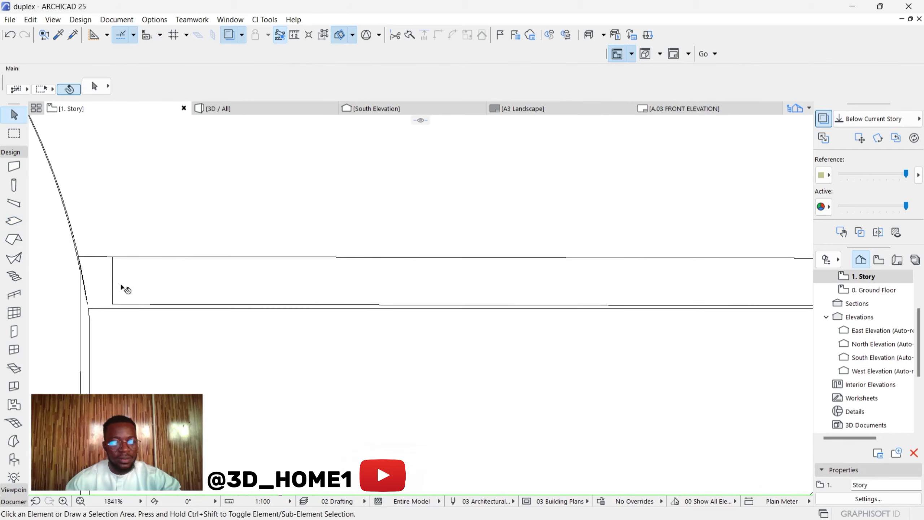
{"action": "scroll", "coordinate": [125, 291], "scroll_direction": "up", "scroll_amount": 3}
{"action": "left_click", "coordinate": [113, 322]}
{"action": "left_click", "coordinate": [104, 321]}
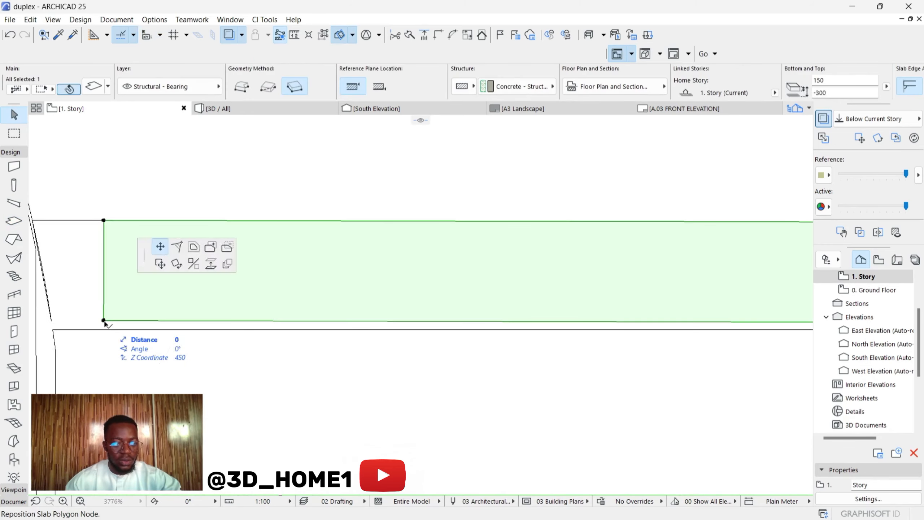
{"action": "left_click", "coordinate": [104, 329]}
Offset the grass slab's right end edge outward to the driveway's right boundary line.
{"action": "scroll", "coordinate": [81, 318], "scroll_direction": "down", "scroll_amount": 6}
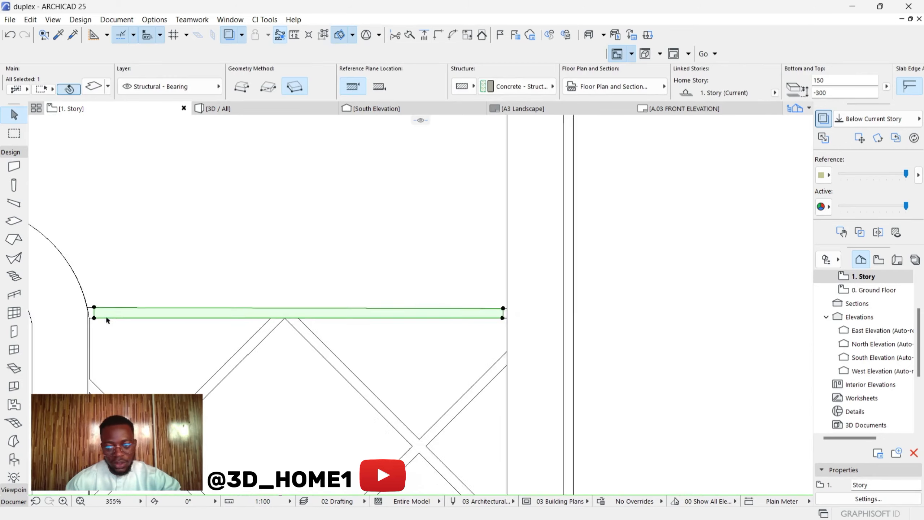
{"action": "scroll", "coordinate": [505, 313], "scroll_direction": "up", "scroll_amount": 7}
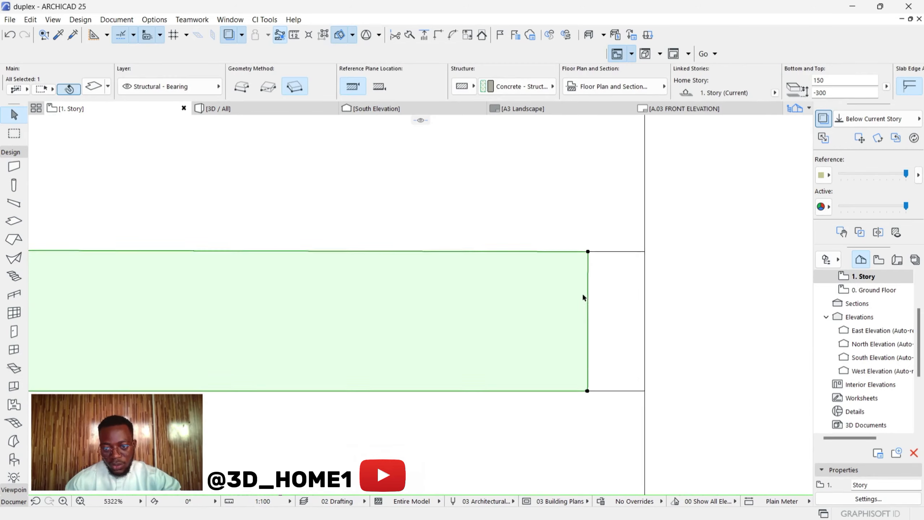
{"action": "scroll", "coordinate": [642, 294], "scroll_direction": "down", "scroll_amount": 5}
{"action": "scroll", "coordinate": [632, 288], "scroll_direction": "up", "scroll_amount": 3}
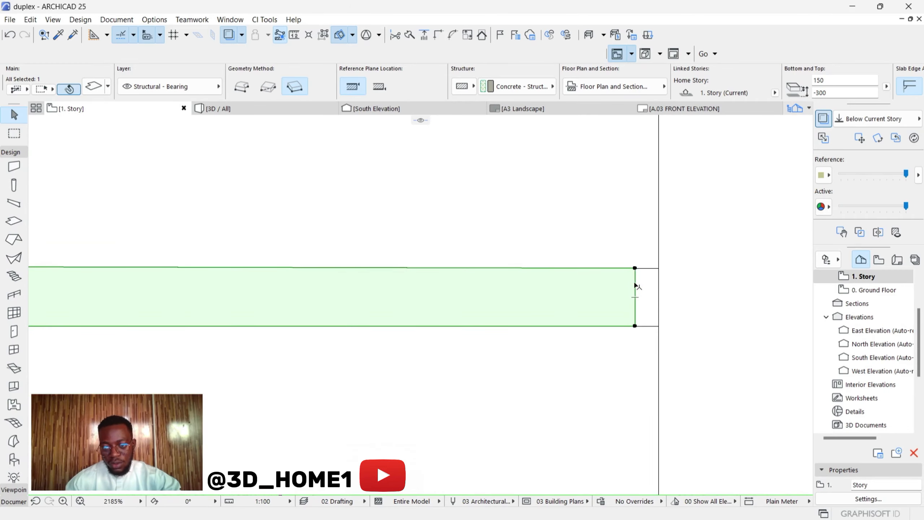
{"action": "left_click", "coordinate": [636, 283]}
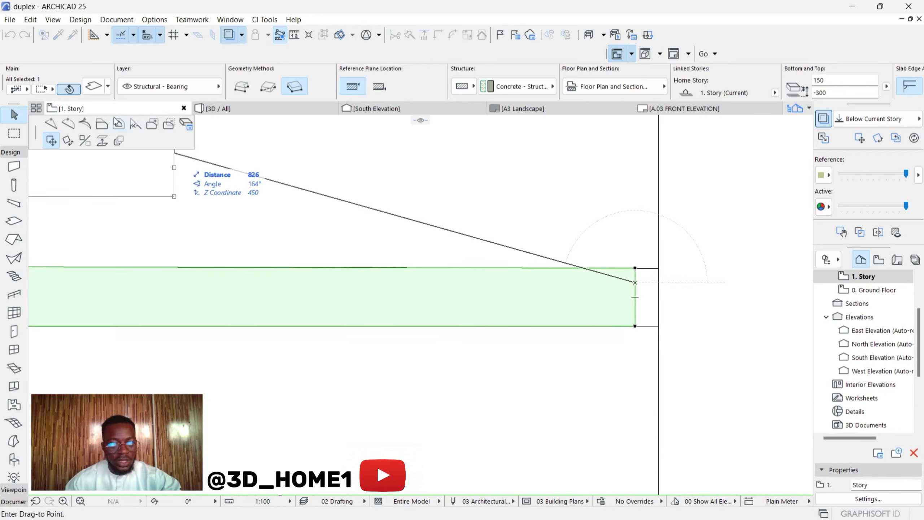
{"action": "left_click", "coordinate": [102, 124]}
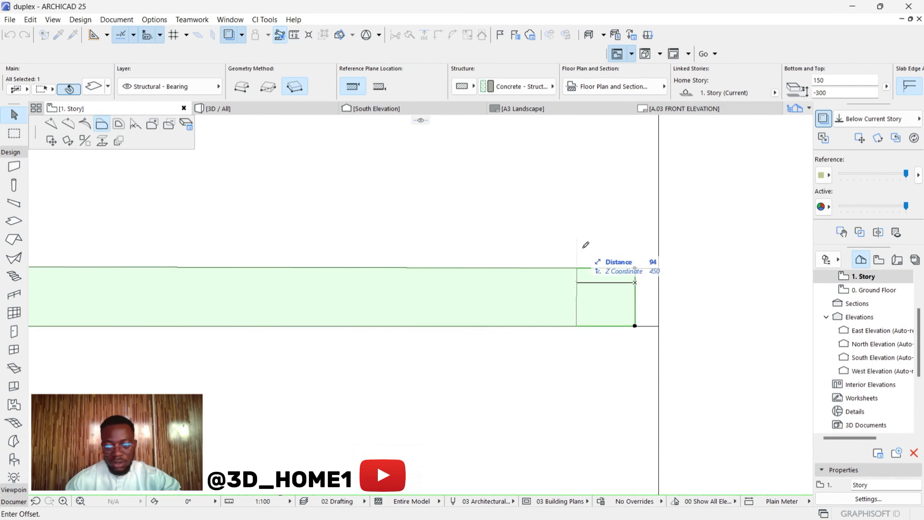
{"action": "scroll", "coordinate": [678, 263], "scroll_direction": "up", "scroll_amount": 2}
{"action": "left_click", "coordinate": [675, 268]}
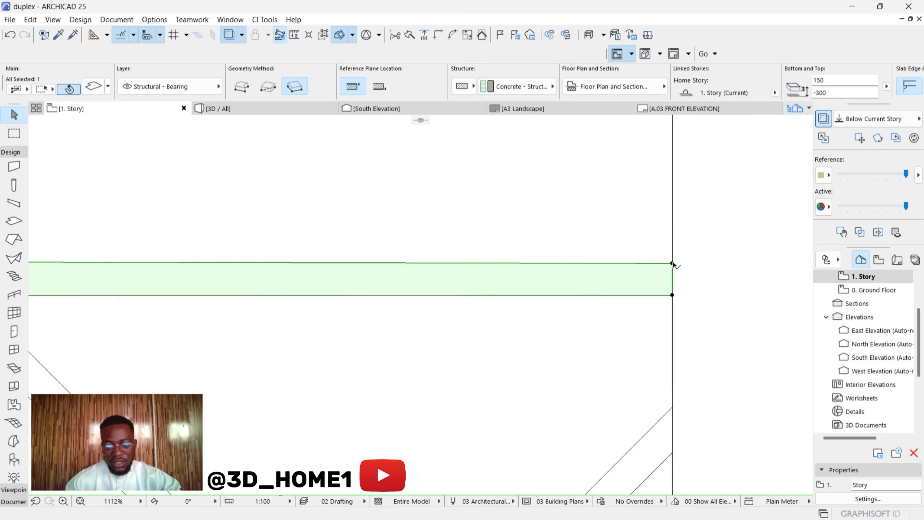
Extend the grass slab's two left corners horizontally onto the curved kerb edge at the driveway's left side.
{"action": "scroll", "coordinate": [673, 265], "scroll_direction": "down", "scroll_amount": 3}
{"action": "scroll", "coordinate": [207, 239], "scroll_direction": "up", "scroll_amount": 3}
{"action": "scroll", "coordinate": [521, 306], "scroll_direction": "up", "scroll_amount": 2}
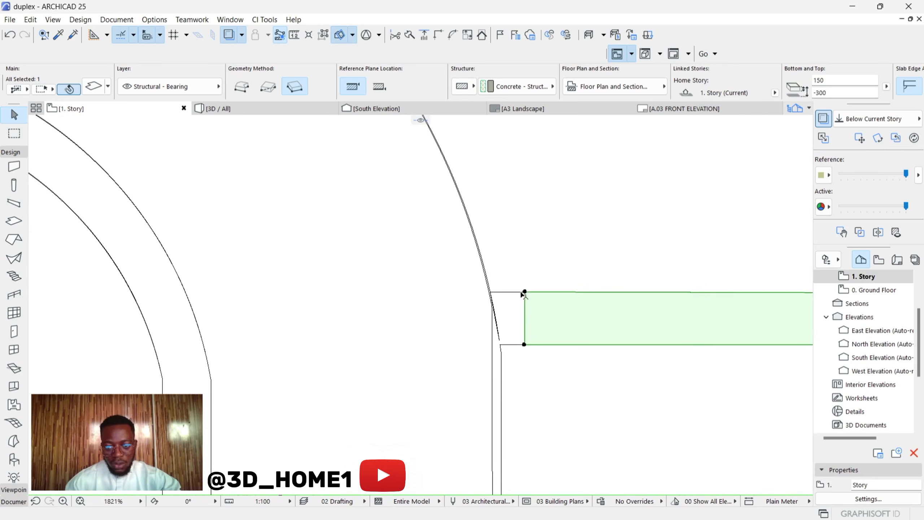
{"action": "left_click", "coordinate": [524, 292]}
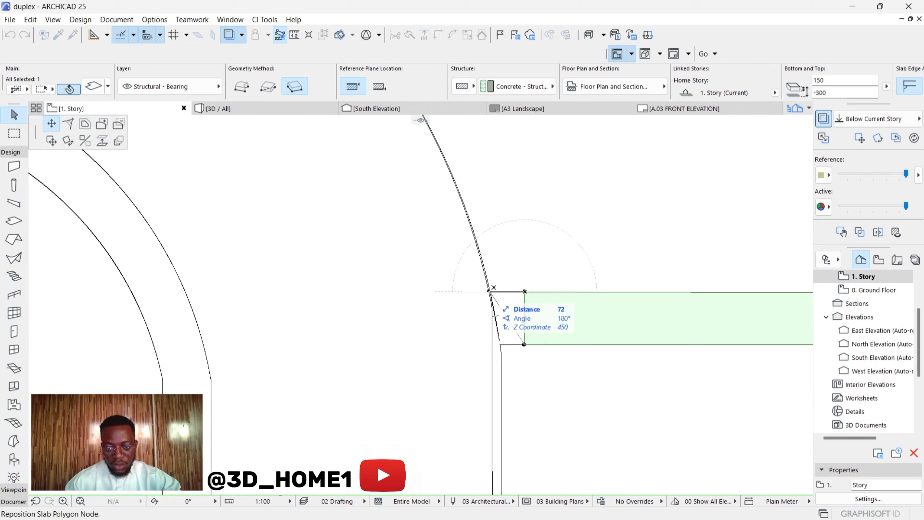
{"action": "left_click", "coordinate": [490, 291]}
{"action": "left_click", "coordinate": [524, 345]}
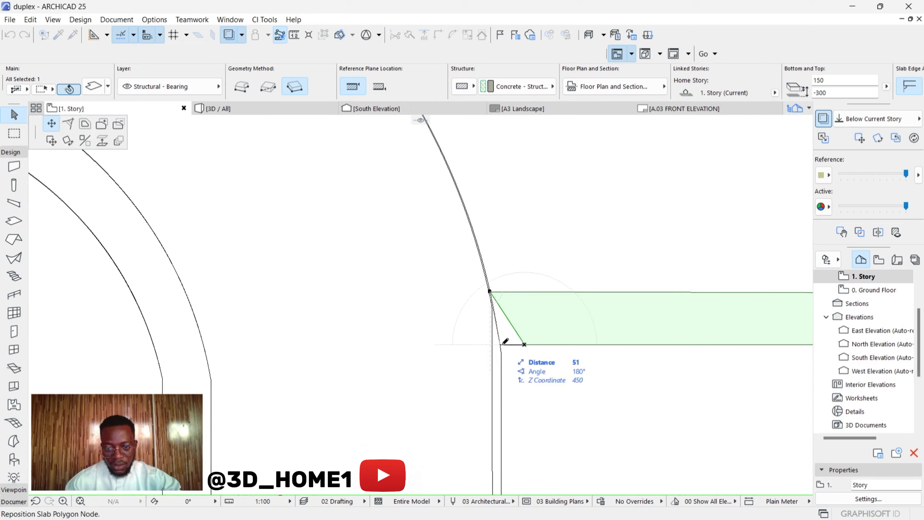
{"action": "left_click", "coordinate": [491, 345]}
{"action": "scroll", "coordinate": [395, 314], "scroll_direction": "down", "scroll_amount": 8}
{"action": "scroll", "coordinate": [313, 288], "scroll_direction": "up", "scroll_amount": 5}
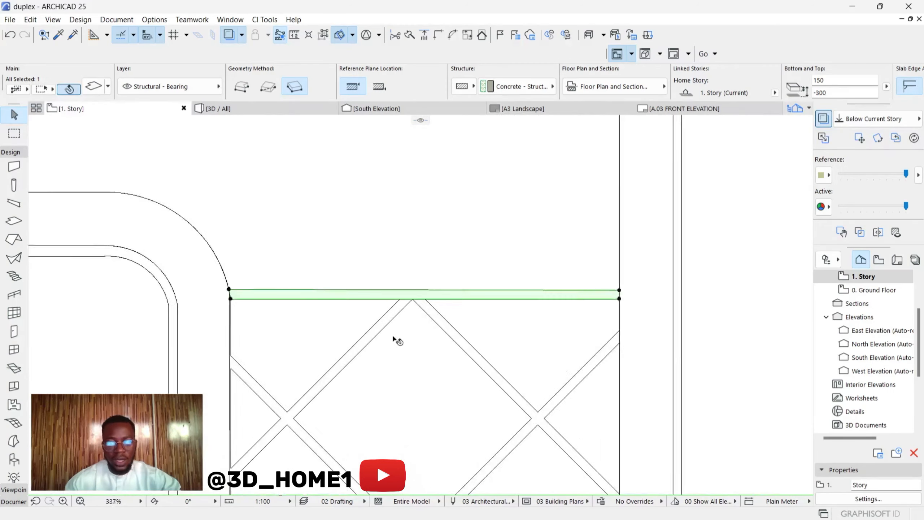
Insert nodes on the grass slab's lower edge at the left diagonal strip's outer edge and at the central diamond's apex.
{"action": "scroll", "coordinate": [413, 274], "scroll_direction": "up", "scroll_amount": 6}
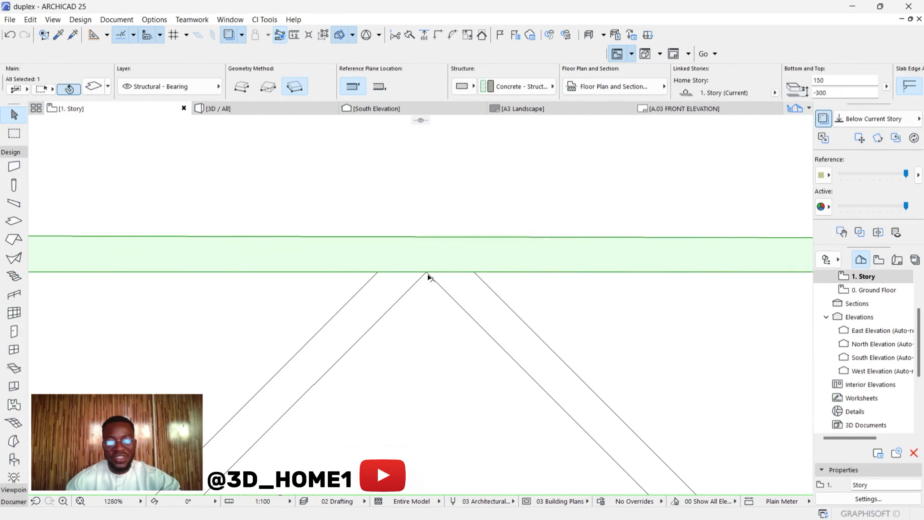
{"action": "left_click", "coordinate": [321, 268]}
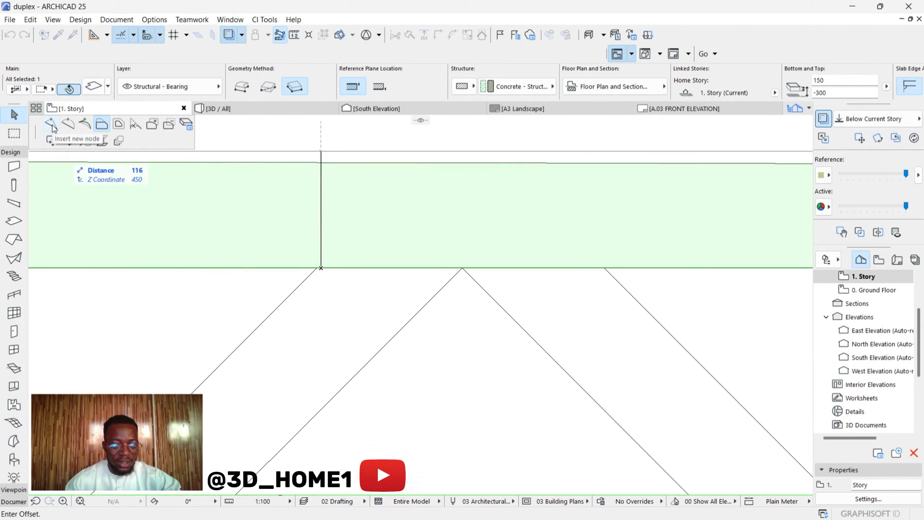
{"action": "scroll", "coordinate": [344, 277], "scroll_direction": "up", "scroll_amount": 5}
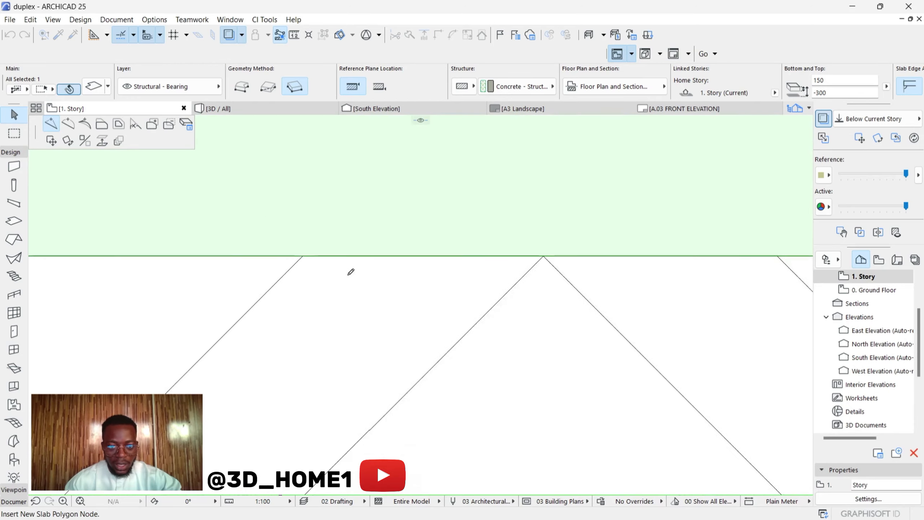
{"action": "left_click", "coordinate": [300, 244]}
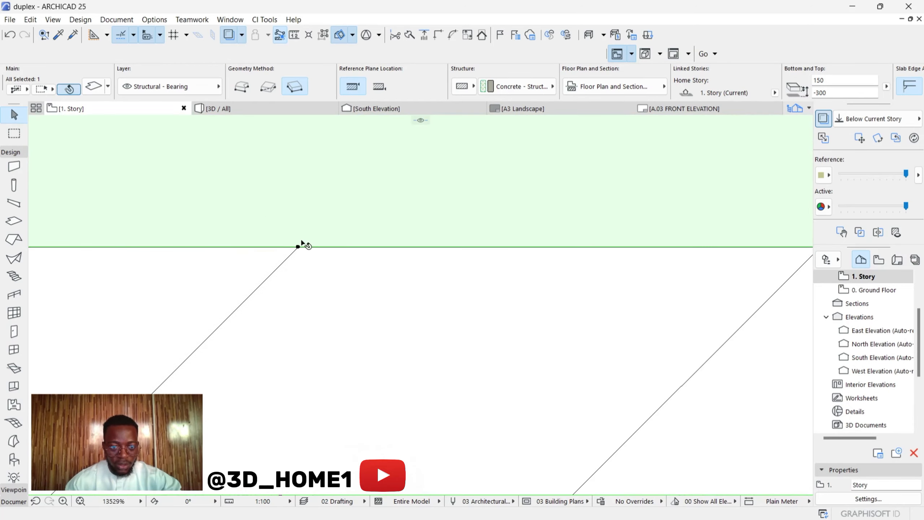
{"action": "scroll", "coordinate": [350, 276], "scroll_direction": "down", "scroll_amount": 5}
{"action": "scroll", "coordinate": [431, 283], "scroll_direction": "up", "scroll_amount": 2}
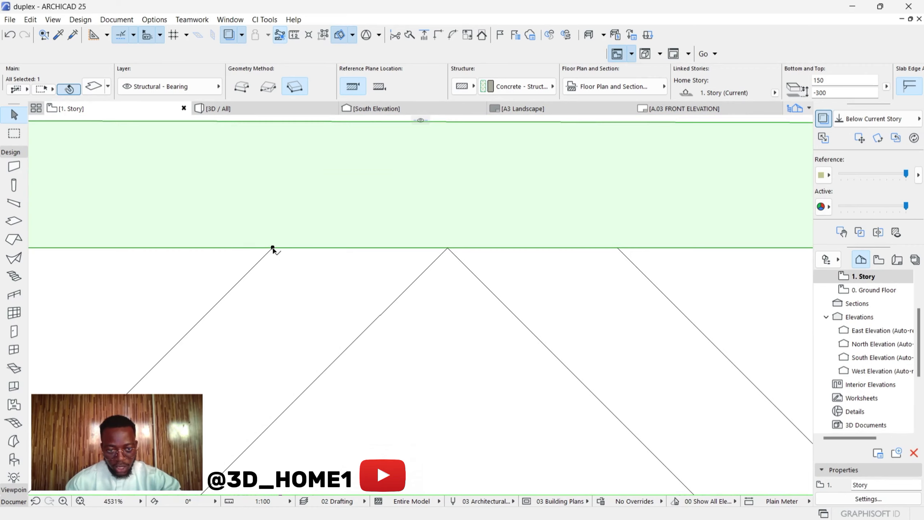
{"action": "scroll", "coordinate": [436, 255], "scroll_direction": "up", "scroll_amount": 3}
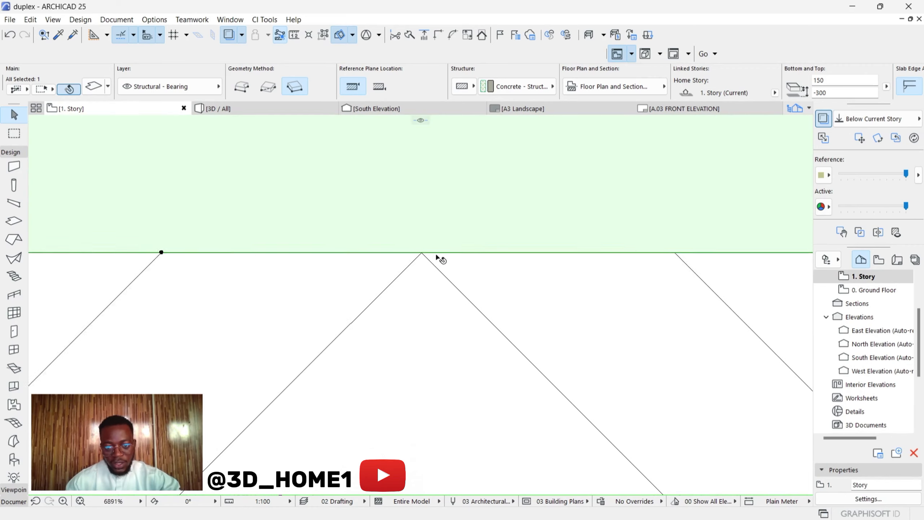
{"action": "left_click", "coordinate": [406, 252]}
{"action": "left_click", "coordinate": [418, 252]}
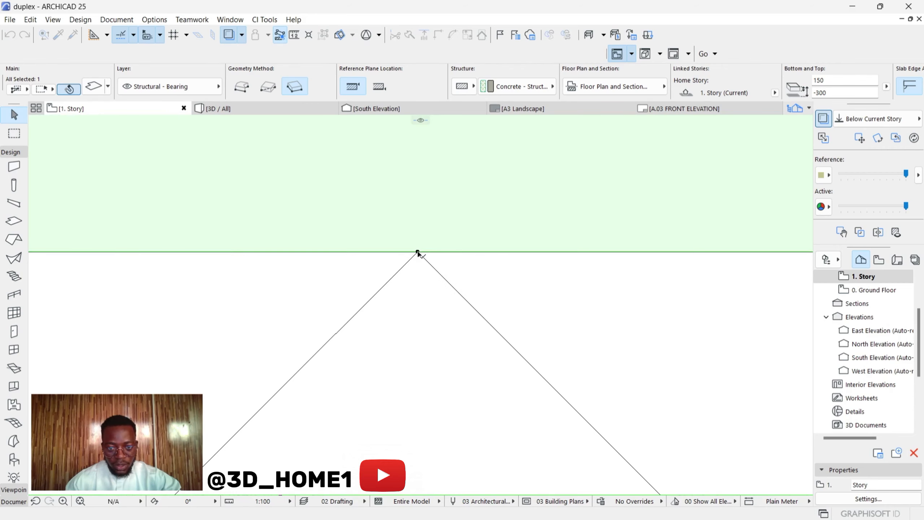
Insert another node between those two and place it on the central diamond's left edge, just below the apex.
{"action": "scroll", "coordinate": [427, 246], "scroll_direction": "down", "scroll_amount": 5}
{"action": "scroll", "coordinate": [420, 250], "scroll_direction": "up", "scroll_amount": 1}
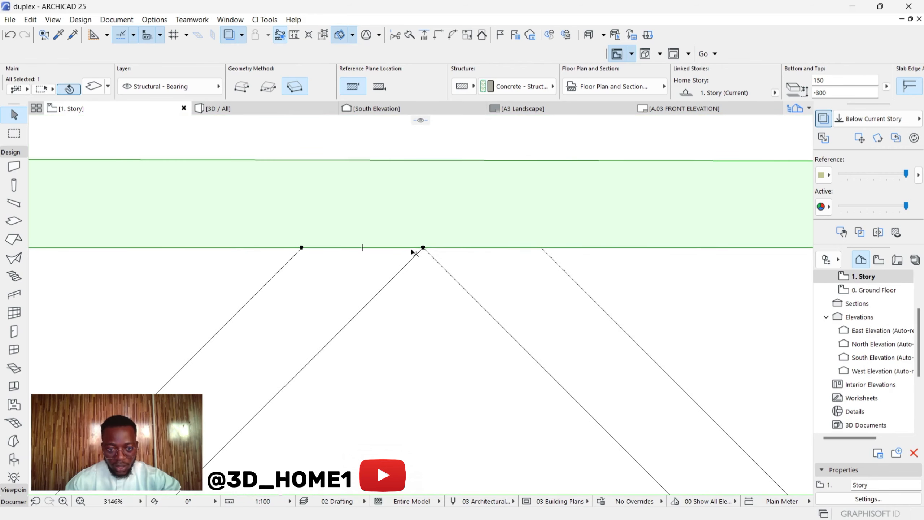
{"action": "left_click", "coordinate": [413, 247]}
{"action": "scroll", "coordinate": [407, 265], "scroll_direction": "up", "scroll_amount": 2}
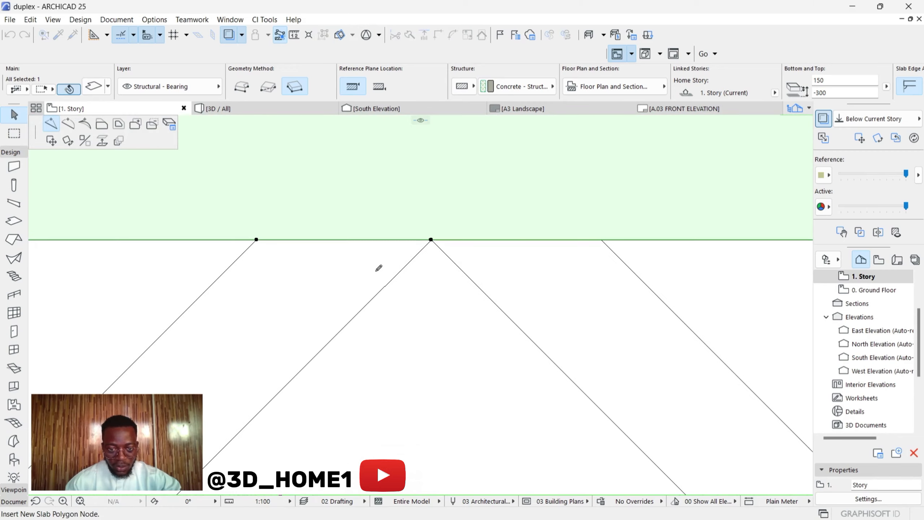
{"action": "scroll", "coordinate": [377, 266], "scroll_direction": "down", "scroll_amount": 3}
{"action": "scroll", "coordinate": [363, 301], "scroll_direction": "up", "scroll_amount": 2}
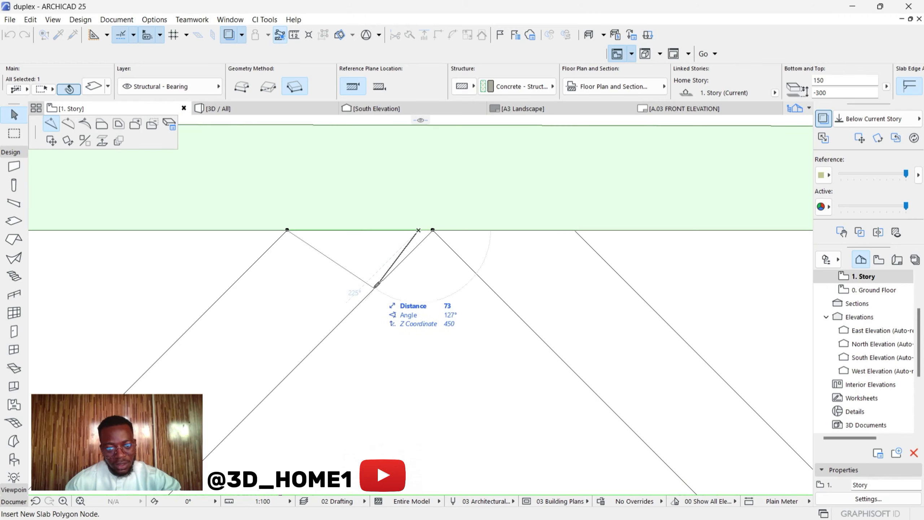
{"action": "scroll", "coordinate": [428, 252], "scroll_direction": "up", "scroll_amount": 2}
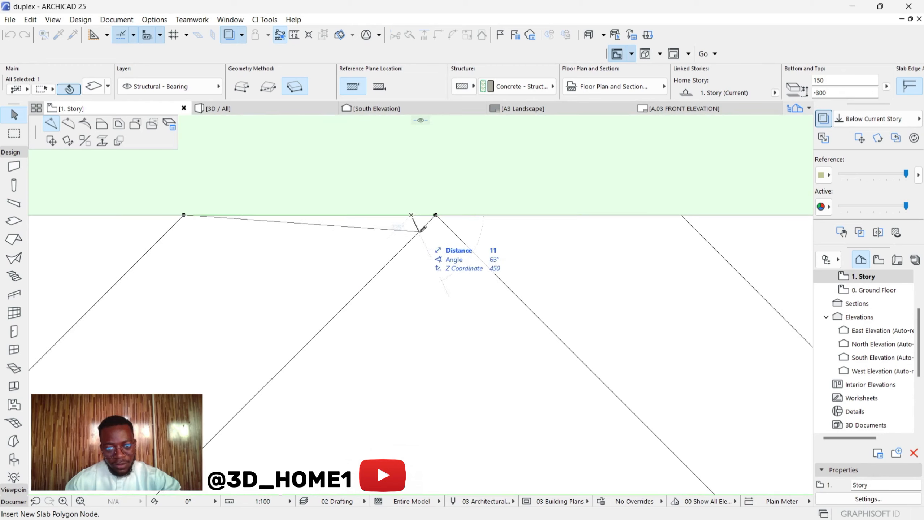
{"action": "left_click", "coordinate": [424, 227]}
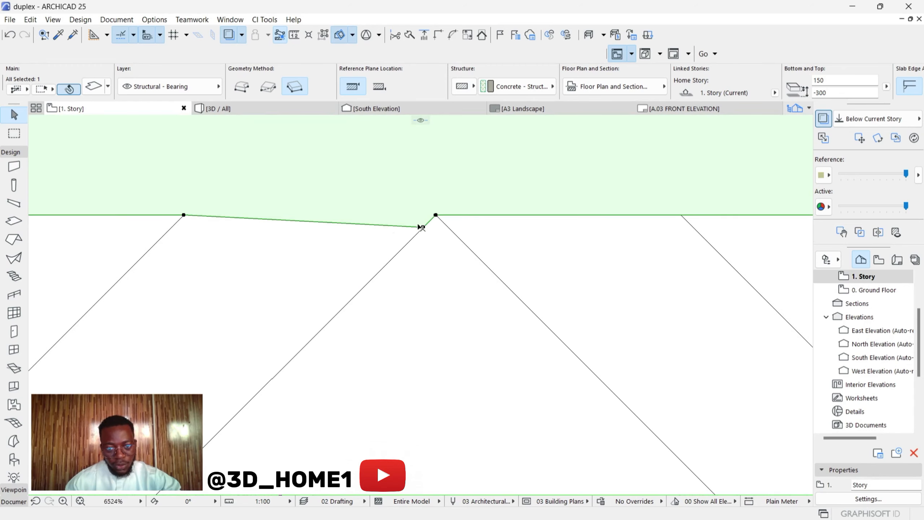
Insert a node on the grass slab's lower edge and place it where the left diagonal strip's lower edge meets the driveway's left boundary.
{"action": "left_click", "coordinate": [402, 227]}
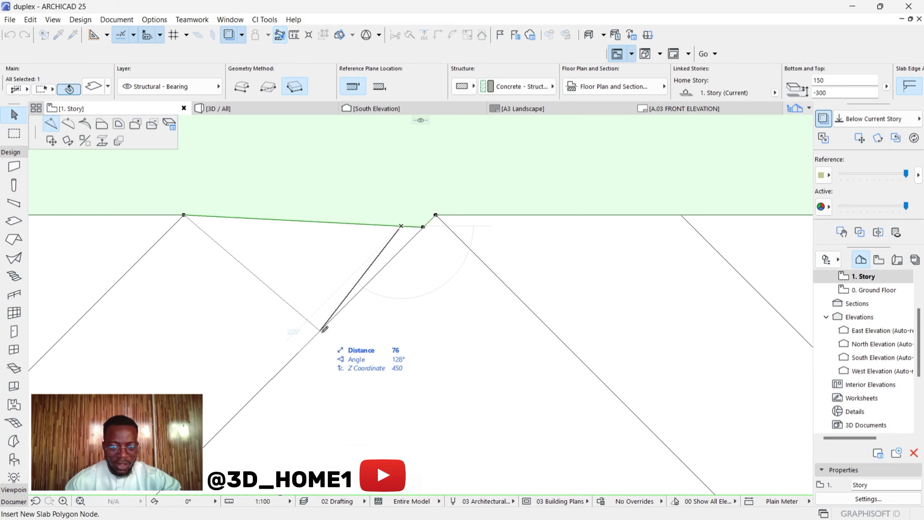
{"action": "scroll", "coordinate": [324, 329], "scroll_direction": "down", "scroll_amount": 6}
{"action": "scroll", "coordinate": [321, 300], "scroll_direction": "up", "scroll_amount": 6}
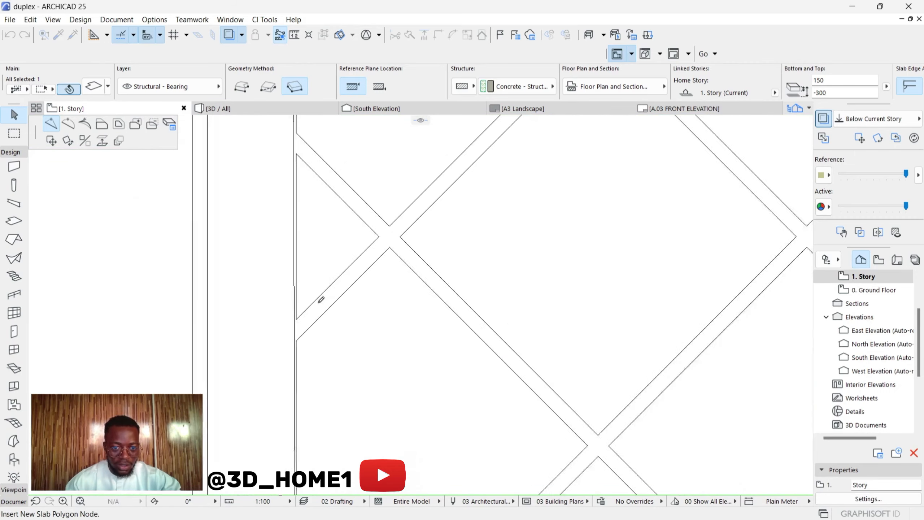
{"action": "scroll", "coordinate": [283, 351], "scroll_direction": "up", "scroll_amount": 3}
{"action": "left_click", "coordinate": [271, 384]}
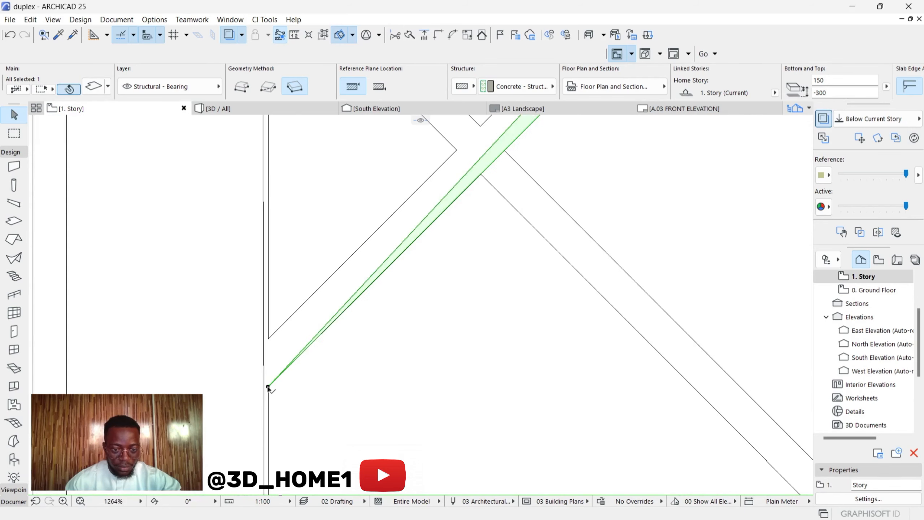
Insert a second node on the new branch's upper edge and place it where the diagonal strip's upper edge meets the driveway's left boundary.
{"action": "scroll", "coordinate": [320, 361], "scroll_direction": "down", "scroll_amount": 3}
{"action": "scroll", "coordinate": [373, 305], "scroll_direction": "up", "scroll_amount": 5}
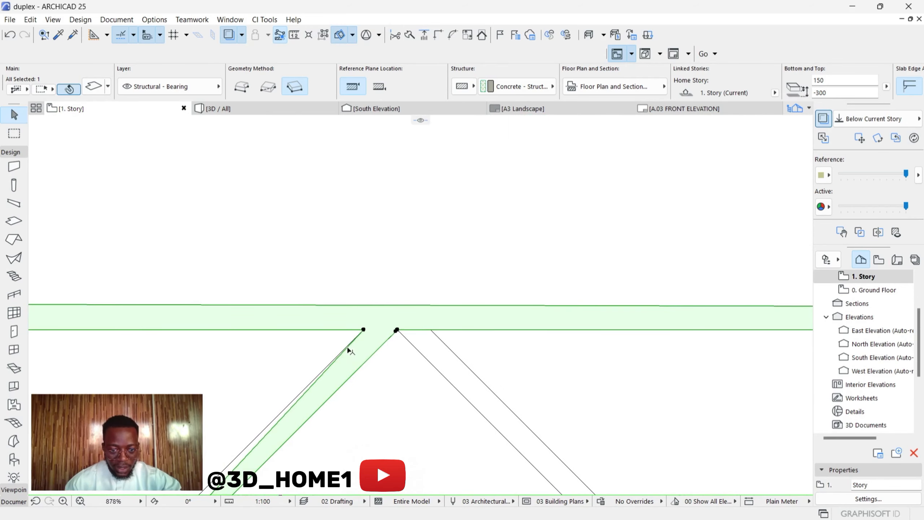
{"action": "left_click", "coordinate": [349, 351]}
{"action": "scroll", "coordinate": [324, 338], "scroll_direction": "down", "scroll_amount": 3}
{"action": "scroll", "coordinate": [370, 291], "scroll_direction": "up", "scroll_amount": 6}
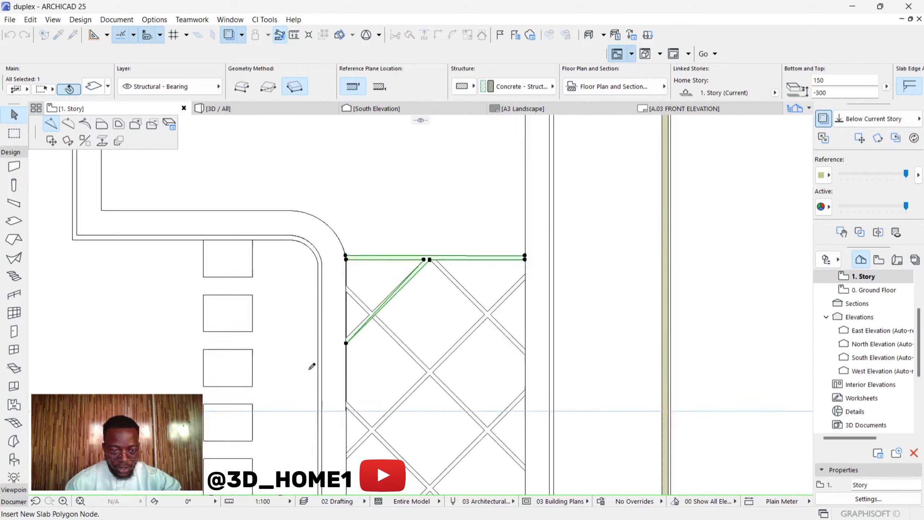
{"action": "left_click", "coordinate": [367, 299]}
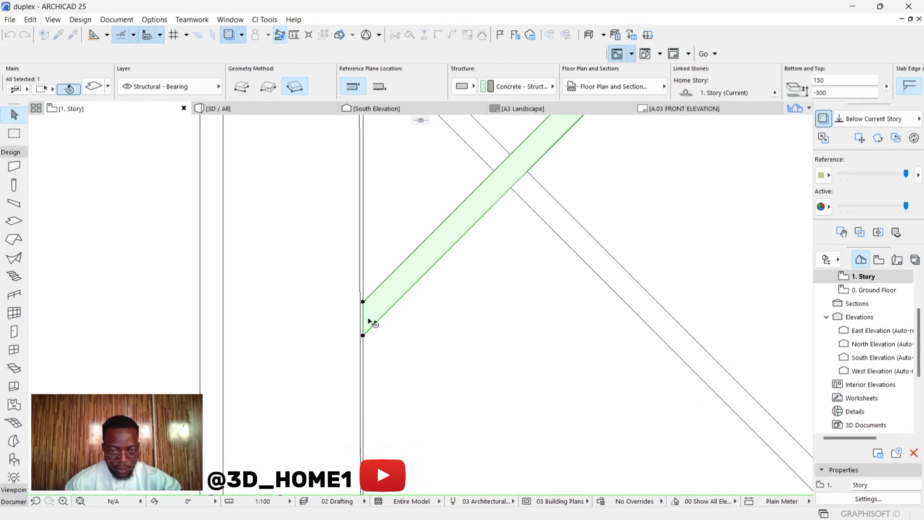
Insert two nodes on the diagonal grass branch's upper edge, one at each edge line of the crossing strip.
{"action": "scroll", "coordinate": [348, 315], "scroll_direction": "down", "scroll_amount": 5}
{"action": "scroll", "coordinate": [344, 309], "scroll_direction": "up", "scroll_amount": 6}
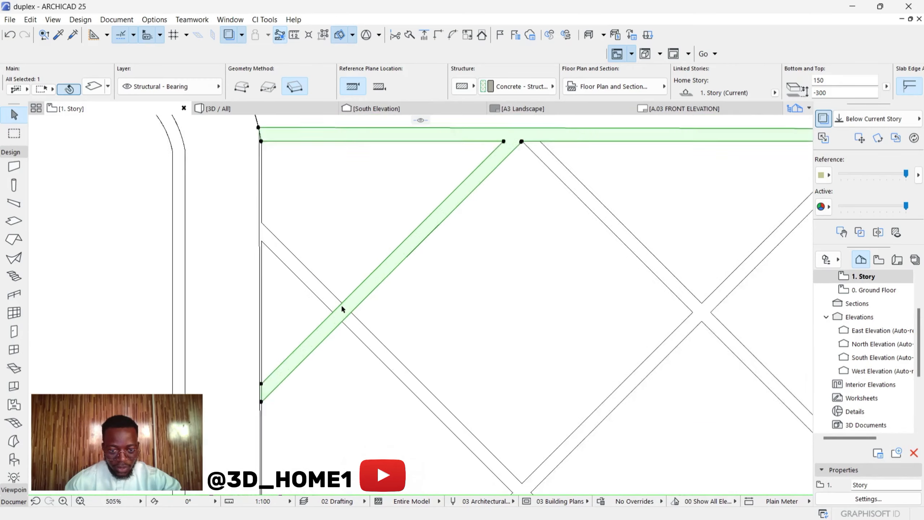
{"action": "left_click", "coordinate": [335, 303]}
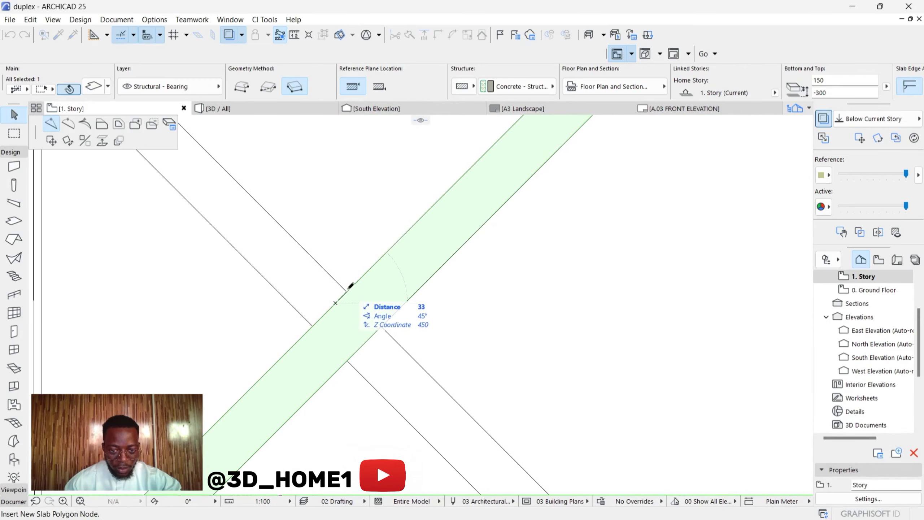
{"action": "left_click", "coordinate": [336, 303]}
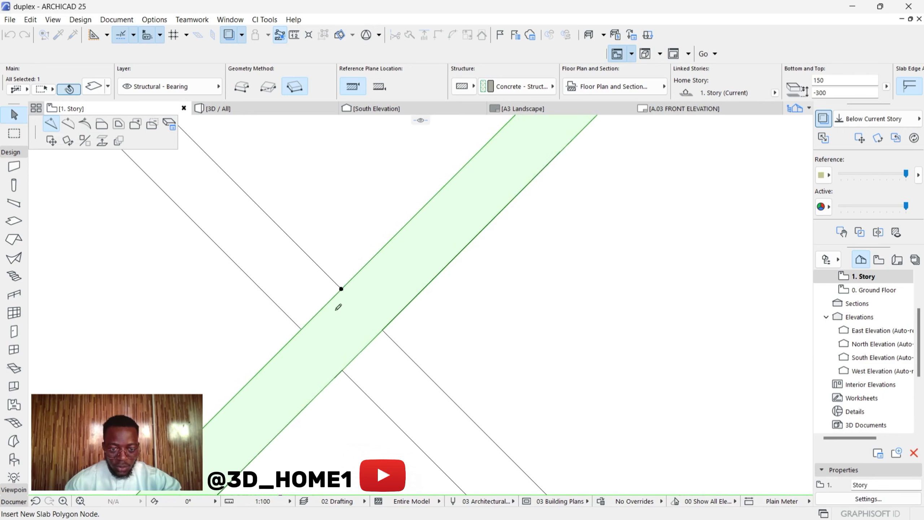
{"action": "left_click", "coordinate": [326, 306]}
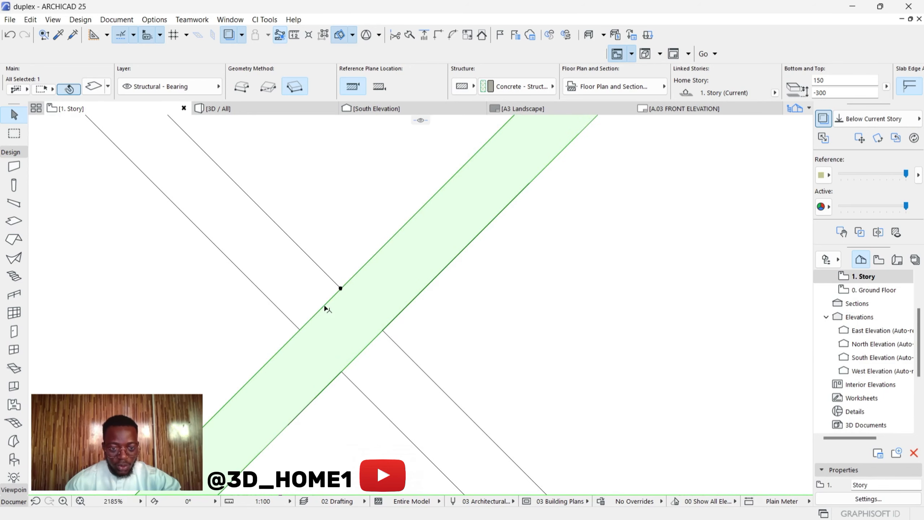
{"action": "left_click", "coordinate": [319, 311]}
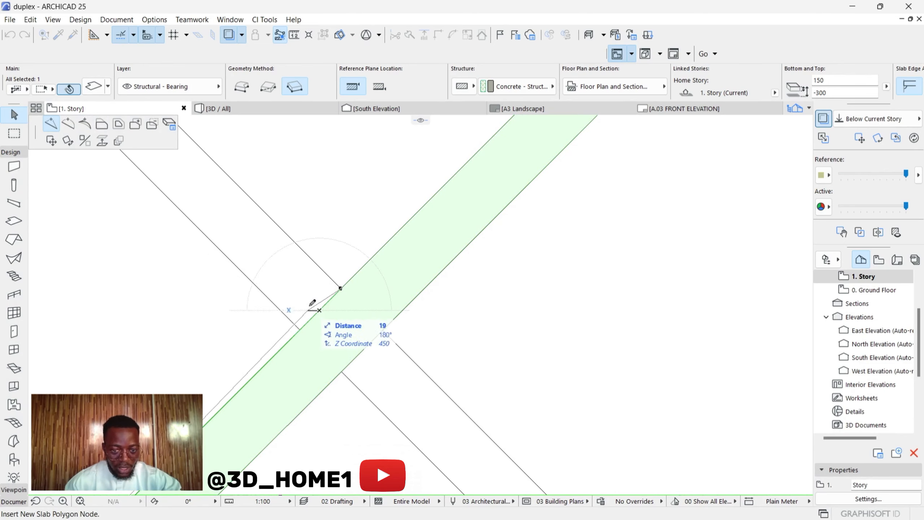
{"action": "left_click", "coordinate": [308, 323]}
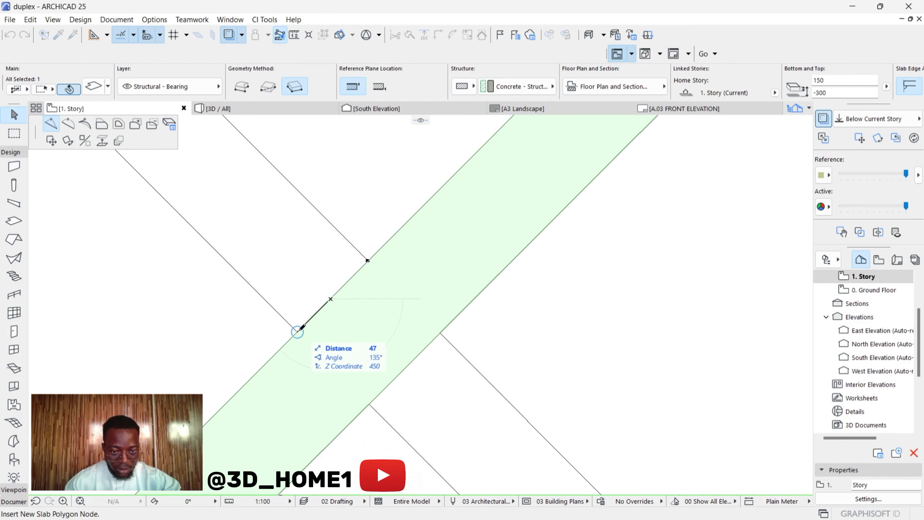
{"action": "left_click", "coordinate": [297, 332]}
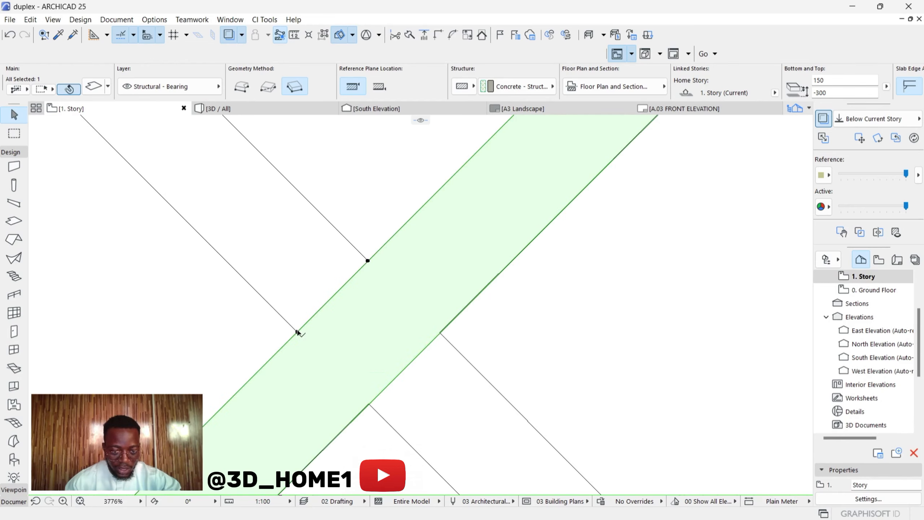
Offset the edge between the two nodes up the crossing strip to the driveway's left boundary, then move its upper corner onto the strip opening's corner.
{"action": "scroll", "coordinate": [335, 347], "scroll_direction": "down", "scroll_amount": 3}
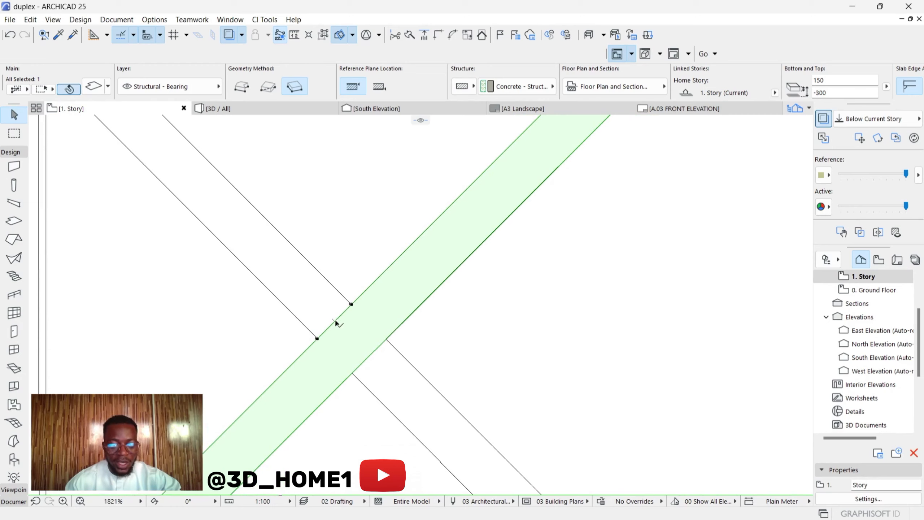
{"action": "left_click", "coordinate": [335, 323]}
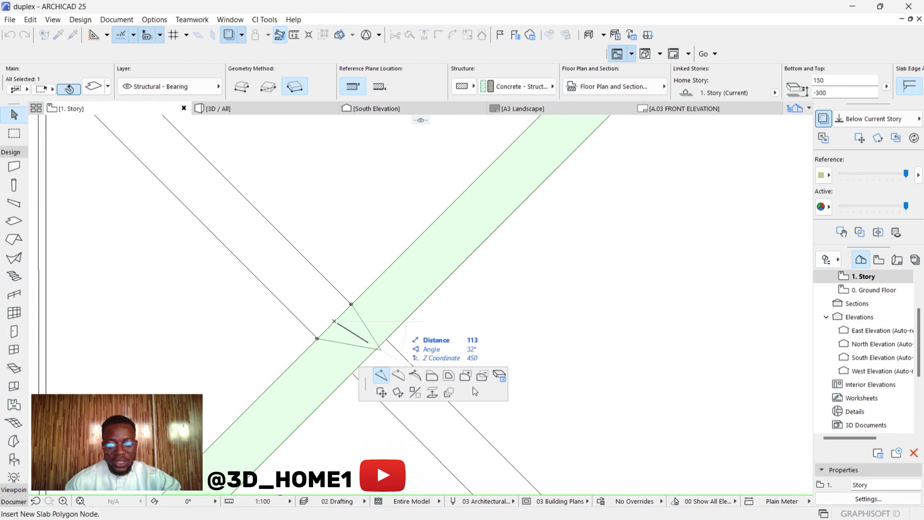
{"action": "left_click", "coordinate": [432, 379]}
{"action": "scroll", "coordinate": [430, 378], "scroll_direction": "down", "scroll_amount": 5}
{"action": "scroll", "coordinate": [389, 366], "scroll_direction": "down", "scroll_amount": 2}
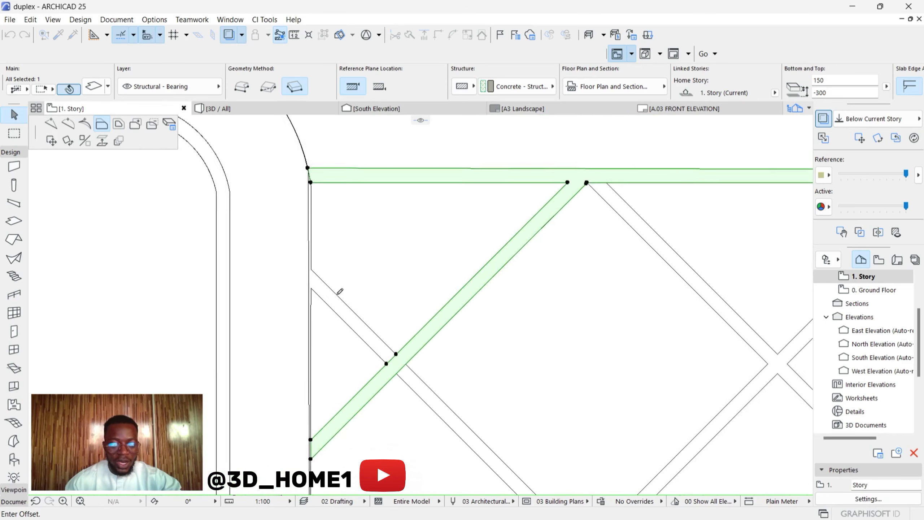
{"action": "scroll", "coordinate": [337, 297], "scroll_direction": "up", "scroll_amount": 3}
{"action": "scroll", "coordinate": [287, 276], "scroll_direction": "up", "scroll_amount": 3}
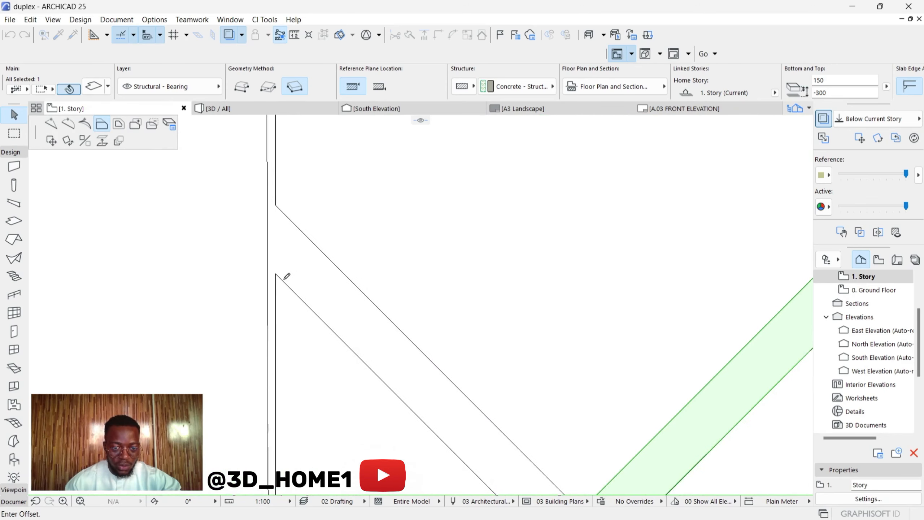
{"action": "left_click", "coordinate": [278, 270]}
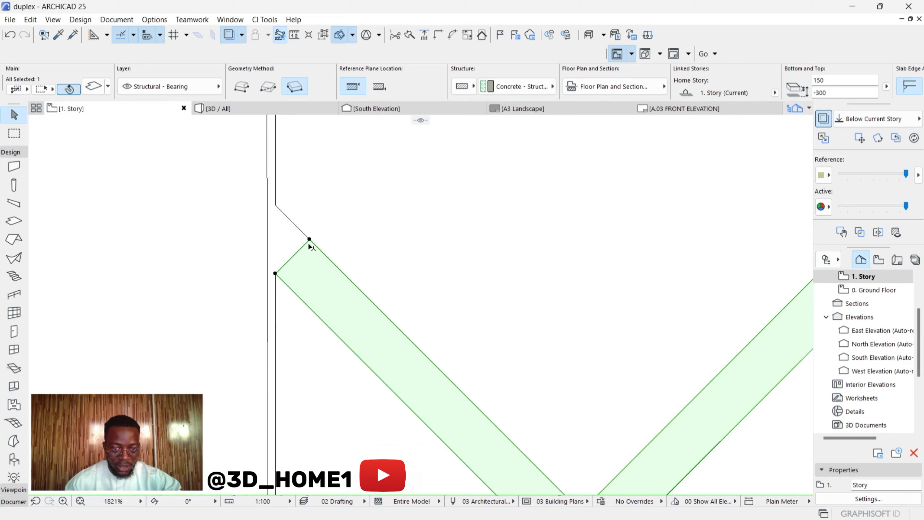
{"action": "left_click", "coordinate": [309, 240]}
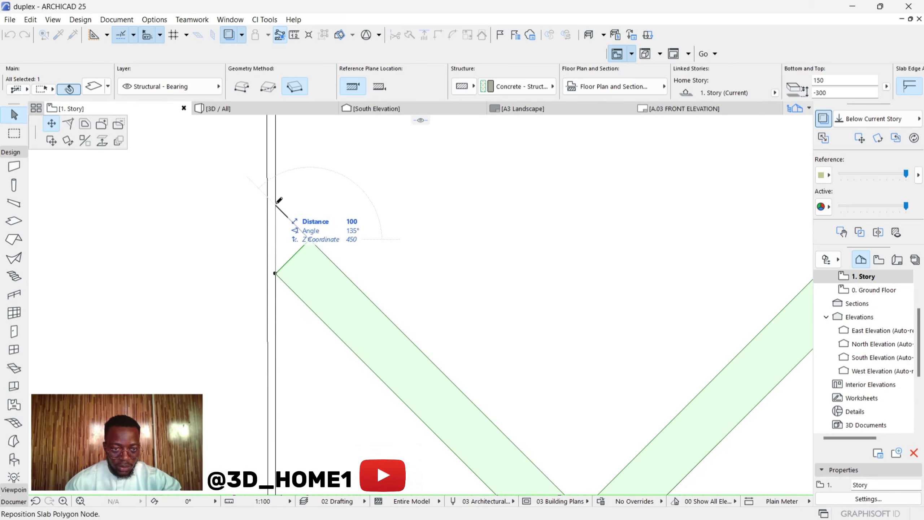
{"action": "left_click", "coordinate": [275, 205]}
Insert two nodes on the diagonal branch's lower edge, at both edge lines of the crossing strip's downward continuation.
{"action": "scroll", "coordinate": [276, 206], "scroll_direction": "down", "scroll_amount": 2}
{"action": "scroll", "coordinate": [280, 206], "scroll_direction": "down", "scroll_amount": 2}
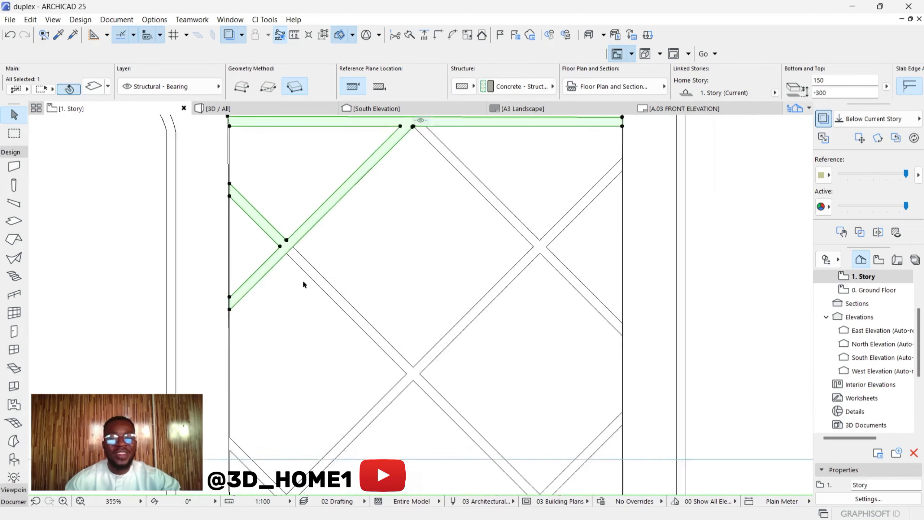
{"action": "scroll", "coordinate": [303, 280], "scroll_direction": "up", "scroll_amount": 5}
{"action": "left_click", "coordinate": [267, 199]}
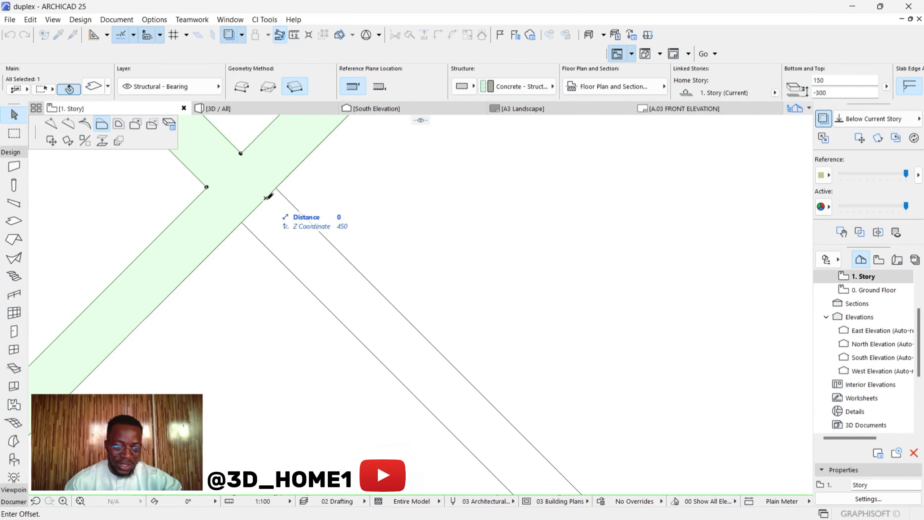
{"action": "left_click", "coordinate": [51, 124]}
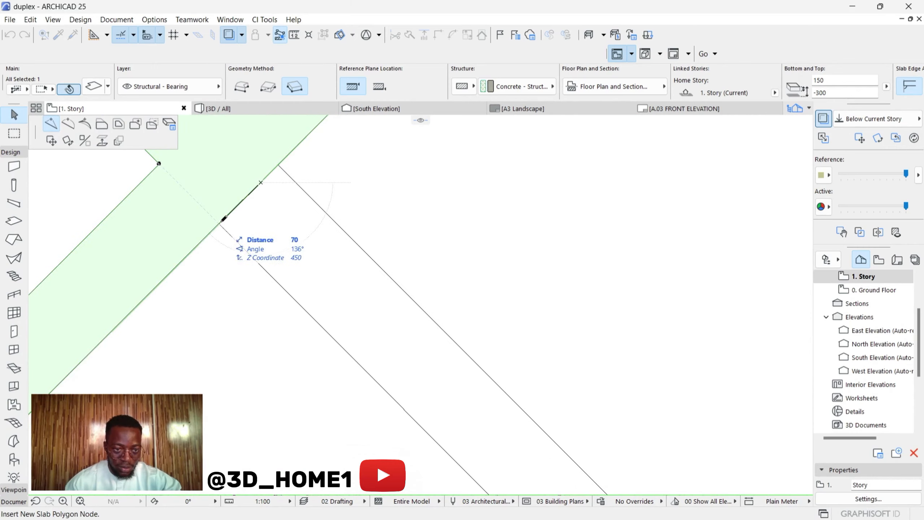
{"action": "left_click", "coordinate": [224, 219]}
{"action": "scroll", "coordinate": [254, 238], "scroll_direction": "down", "scroll_amount": 1}
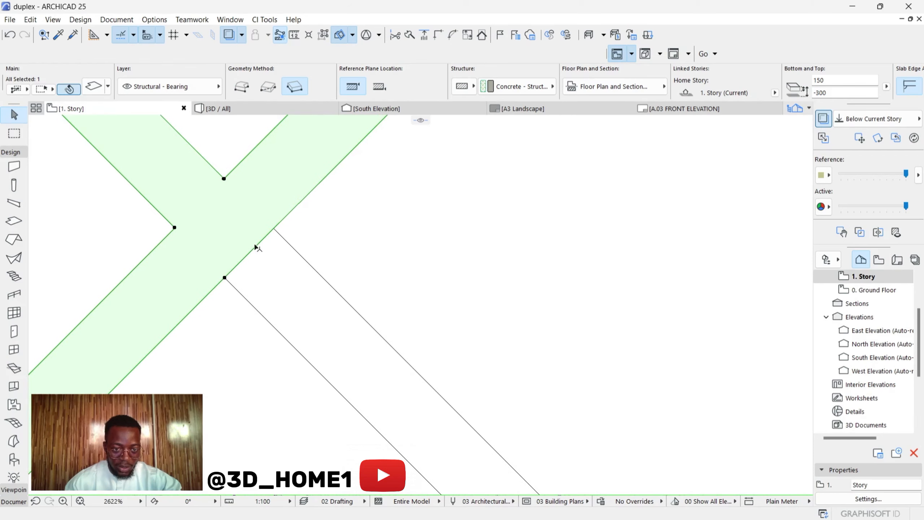
{"action": "left_click", "coordinate": [258, 248]}
{"action": "left_click", "coordinate": [274, 229]}
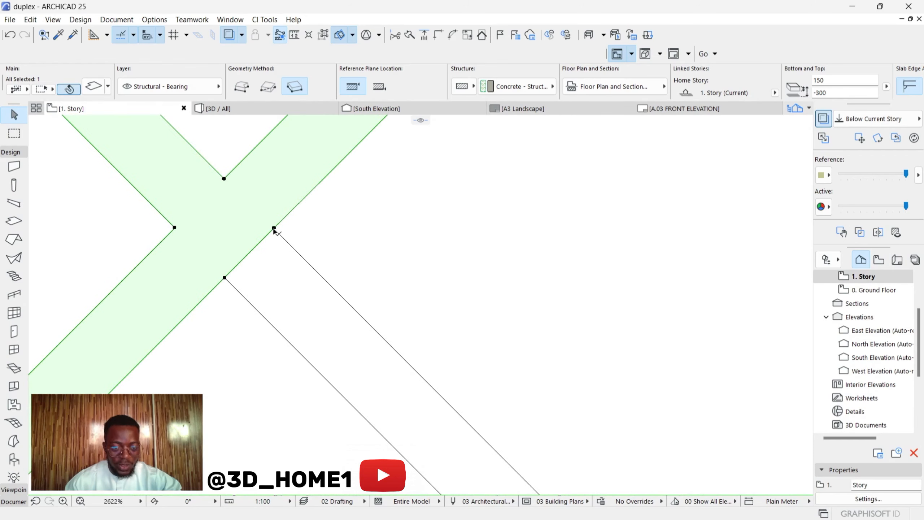
Offset the edge between these nodes about 5200 mm along the crossing strip to the driveway's right boundary.
{"action": "left_click", "coordinate": [264, 240]}
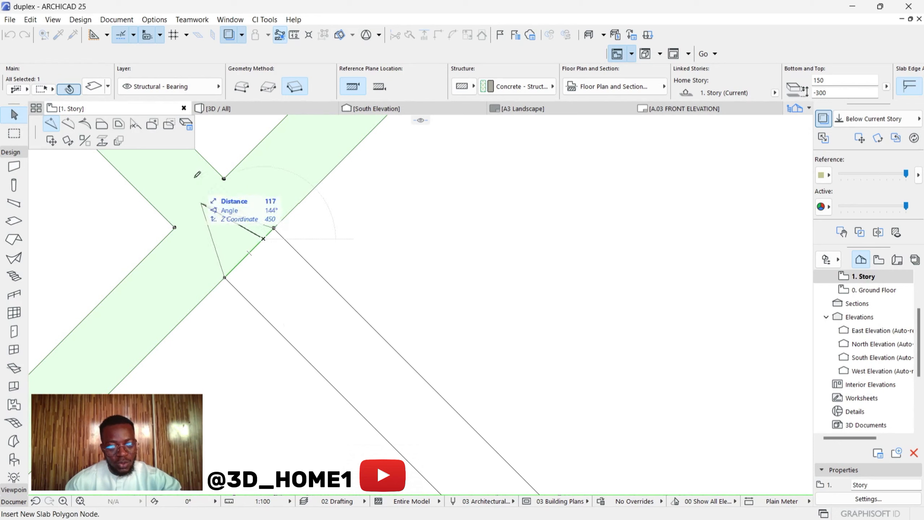
{"action": "left_click", "coordinate": [102, 125]}
{"action": "scroll", "coordinate": [321, 313], "scroll_direction": "down", "scroll_amount": 8}
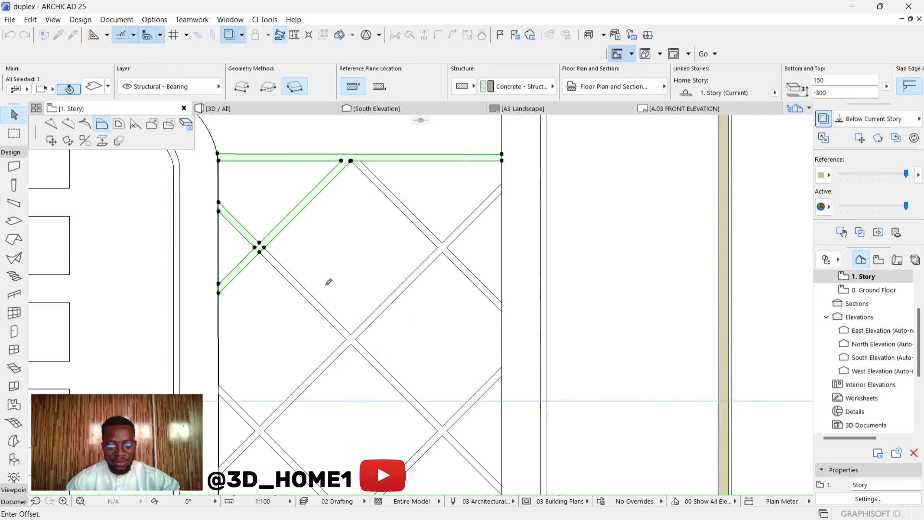
{"action": "scroll", "coordinate": [407, 350], "scroll_direction": "up", "scroll_amount": 6}
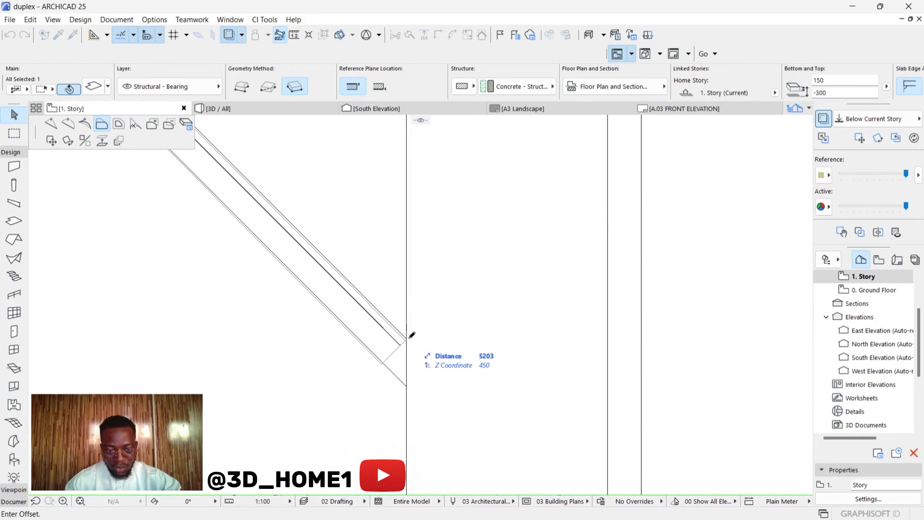
{"action": "scroll", "coordinate": [409, 336], "scroll_direction": "up", "scroll_amount": 3}
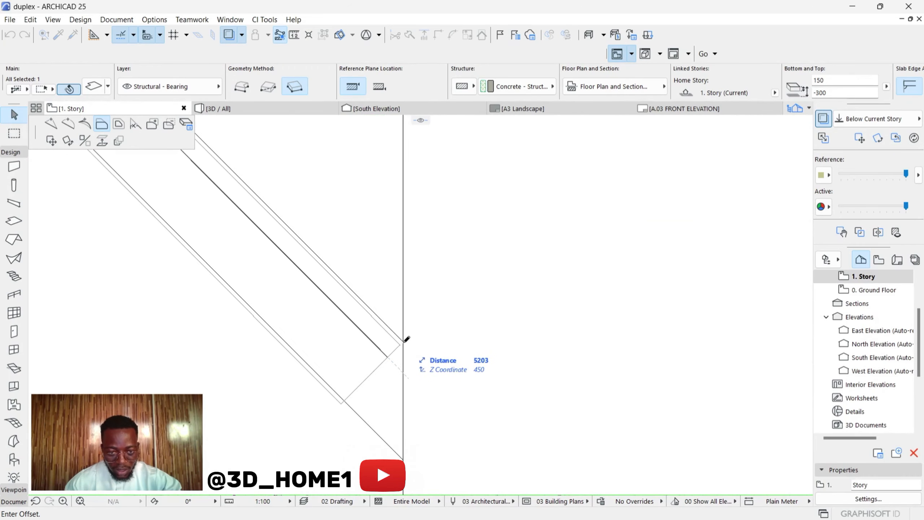
{"action": "scroll", "coordinate": [407, 339], "scroll_direction": "up", "scroll_amount": 2}
{"action": "left_click", "coordinate": [404, 341]}
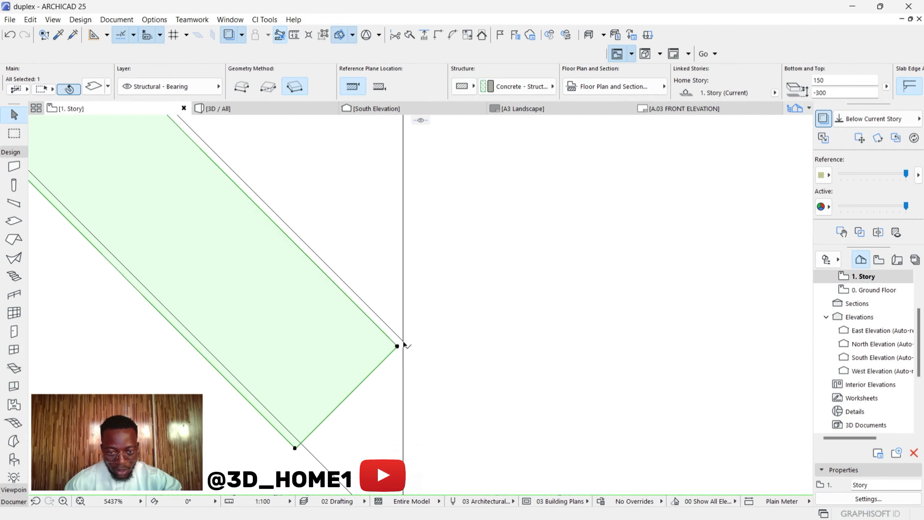
Move the extended branch's upper end corner onto the point where the strip's upper edge meets the driveway's right boundary.
{"action": "scroll", "coordinate": [382, 361], "scroll_direction": "down", "scroll_amount": 3}
{"action": "scroll", "coordinate": [382, 378], "scroll_direction": "down", "scroll_amount": 4}
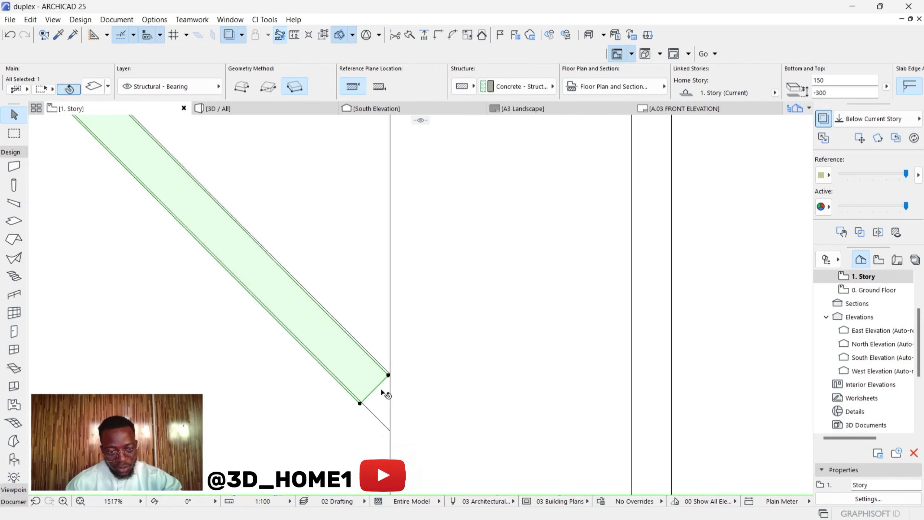
{"action": "scroll", "coordinate": [377, 396], "scroll_direction": "up", "scroll_amount": 7}
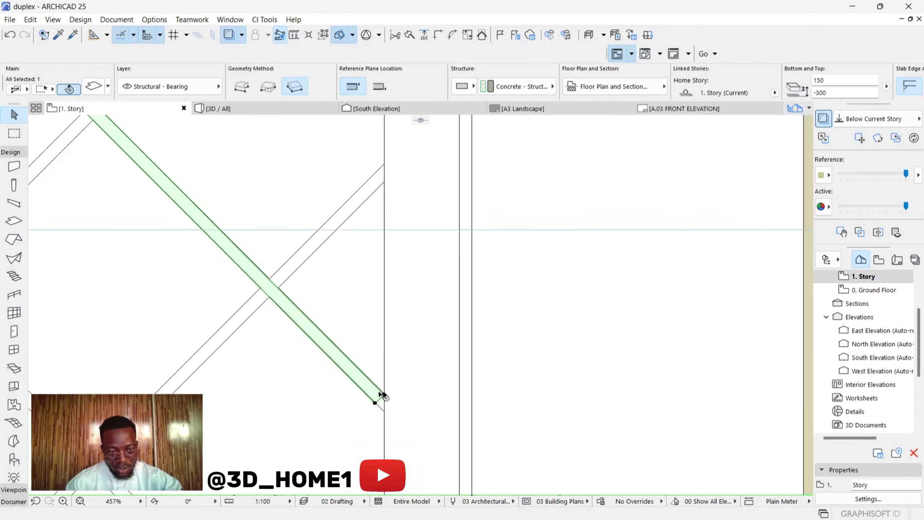
{"action": "left_click", "coordinate": [329, 362]}
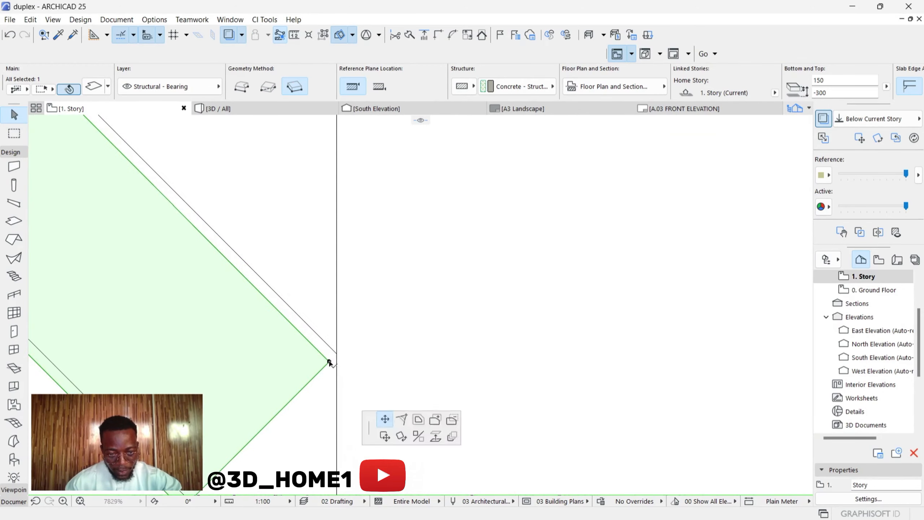
{"action": "left_click", "coordinate": [338, 355]}
Move the extended branch's lower end corner onto the strip's lower edge line.
{"action": "scroll", "coordinate": [338, 355], "scroll_direction": "down", "scroll_amount": 4}
{"action": "scroll", "coordinate": [291, 408], "scroll_direction": "up", "scroll_amount": 4}
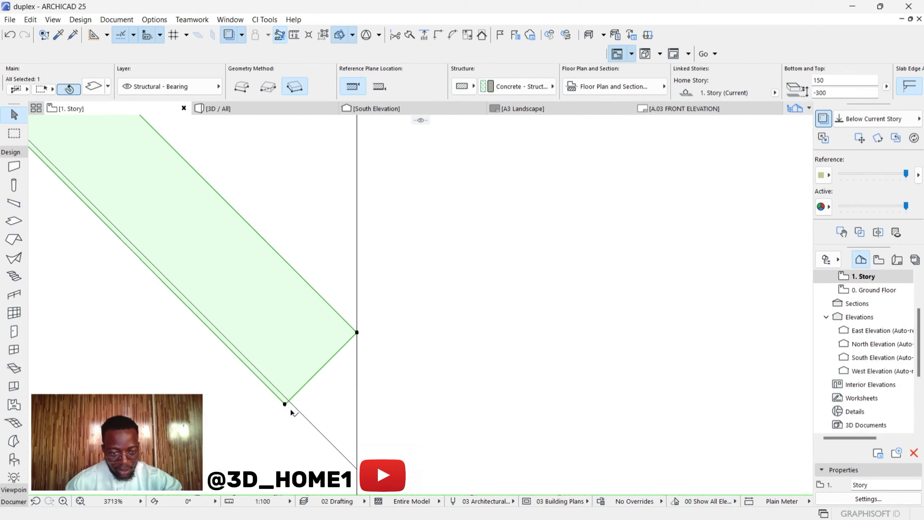
{"action": "left_click", "coordinate": [281, 401]}
{"action": "left_click", "coordinate": [282, 402]}
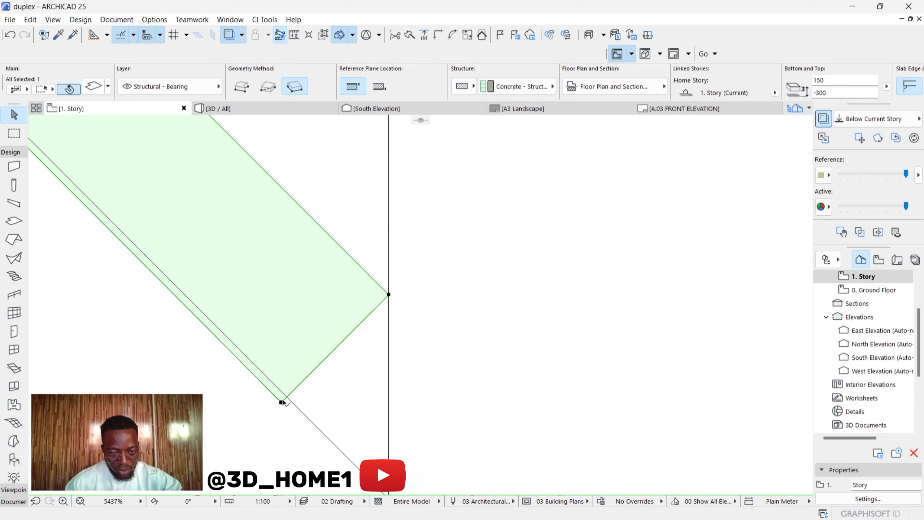
{"action": "left_click", "coordinate": [282, 402]}
{"action": "left_click", "coordinate": [287, 397]}
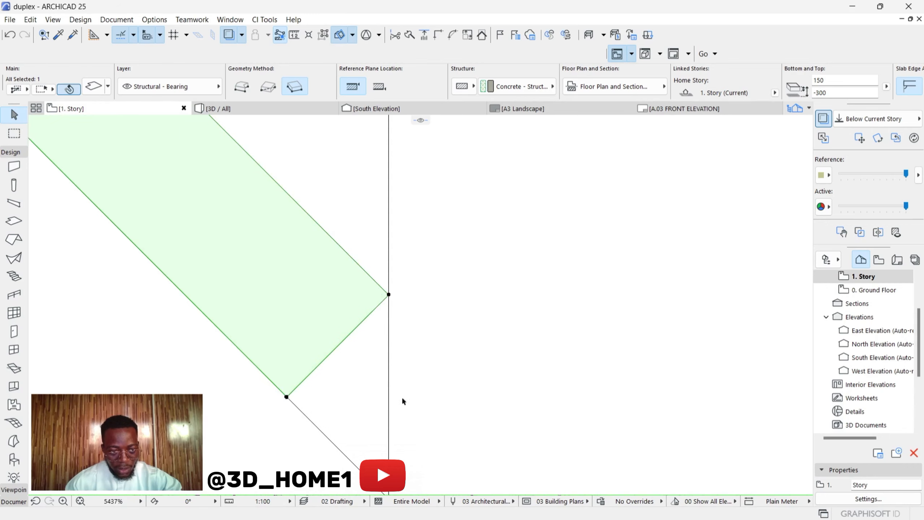
Move the long diagonal branch's lower end corner onto the point where the strip's lower edge meets the driveway's right boundary.
{"action": "scroll", "coordinate": [473, 412], "scroll_direction": "down", "scroll_amount": 10}
{"action": "scroll", "coordinate": [370, 277], "scroll_direction": "up", "scroll_amount": 1}
{"action": "scroll", "coordinate": [370, 258], "scroll_direction": "up", "scroll_amount": 5}
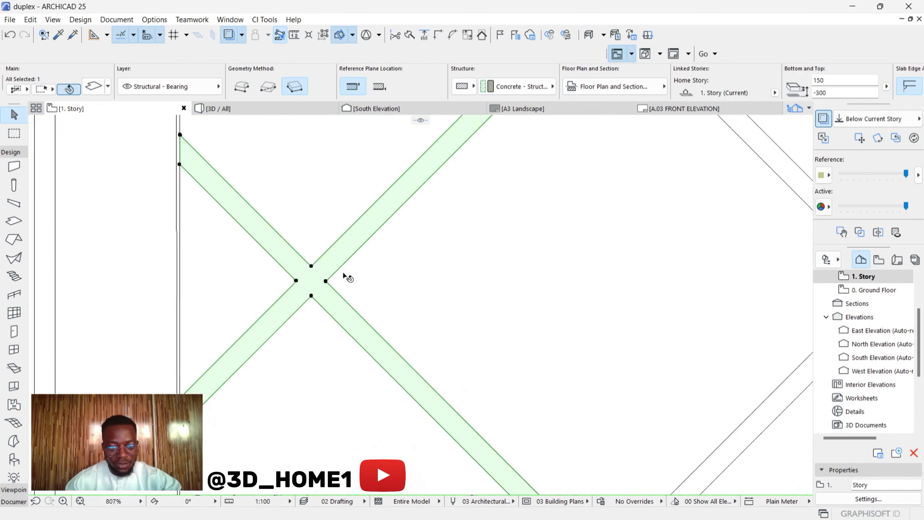
{"action": "scroll", "coordinate": [364, 404], "scroll_direction": "up", "scroll_amount": 3}
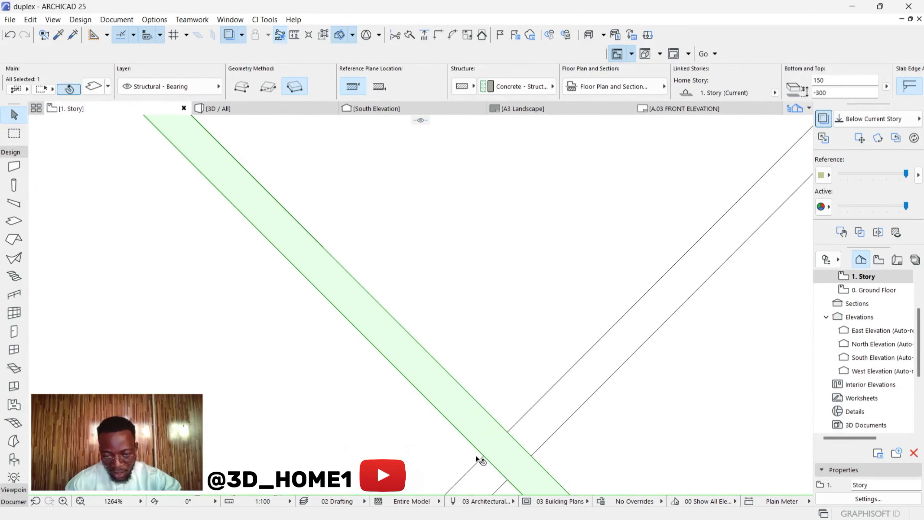
{"action": "scroll", "coordinate": [238, 318], "scroll_direction": "down", "scroll_amount": 9}
{"action": "scroll", "coordinate": [375, 448], "scroll_direction": "up", "scroll_amount": 4}
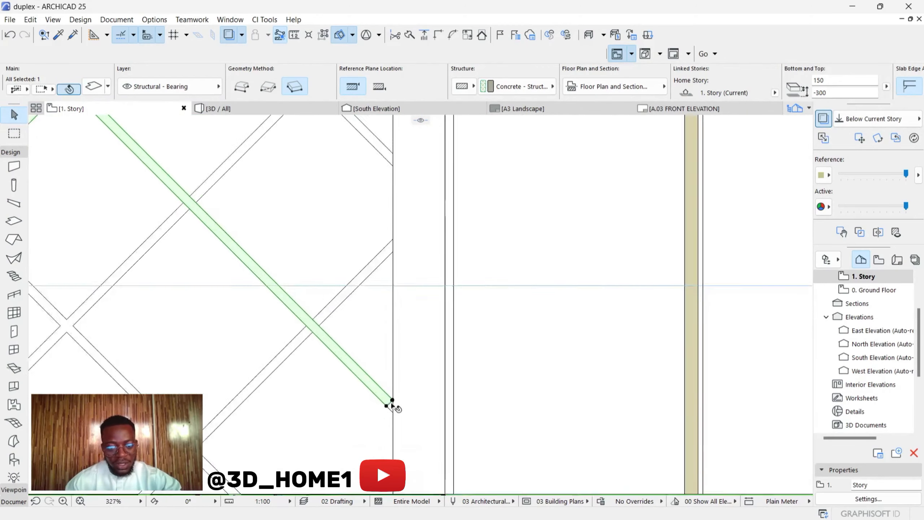
{"action": "scroll", "coordinate": [382, 404], "scroll_direction": "up", "scroll_amount": 4}
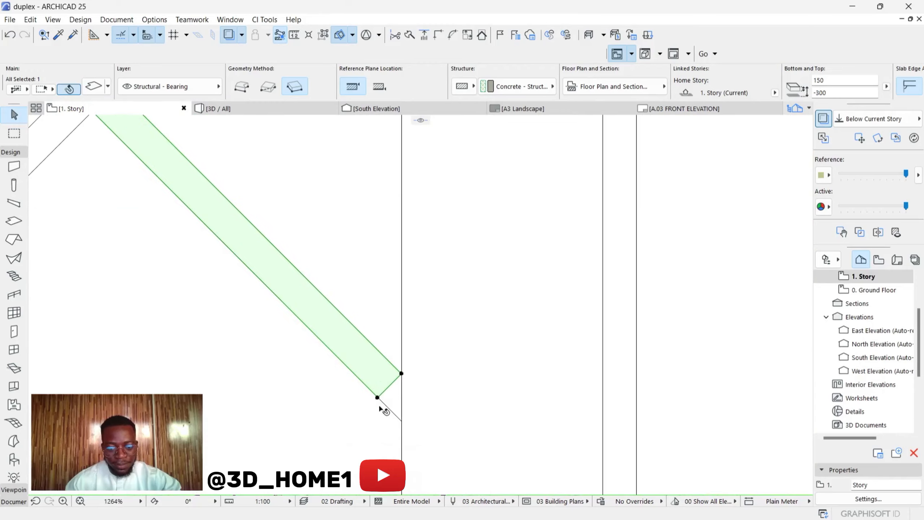
{"action": "left_click", "coordinate": [402, 420]}
{"action": "scroll", "coordinate": [402, 421], "scroll_direction": "down", "scroll_amount": 7}
{"action": "scroll", "coordinate": [469, 239], "scroll_direction": "up", "scroll_amount": 4}
{"action": "scroll", "coordinate": [472, 278], "scroll_direction": "down", "scroll_amount": 5}
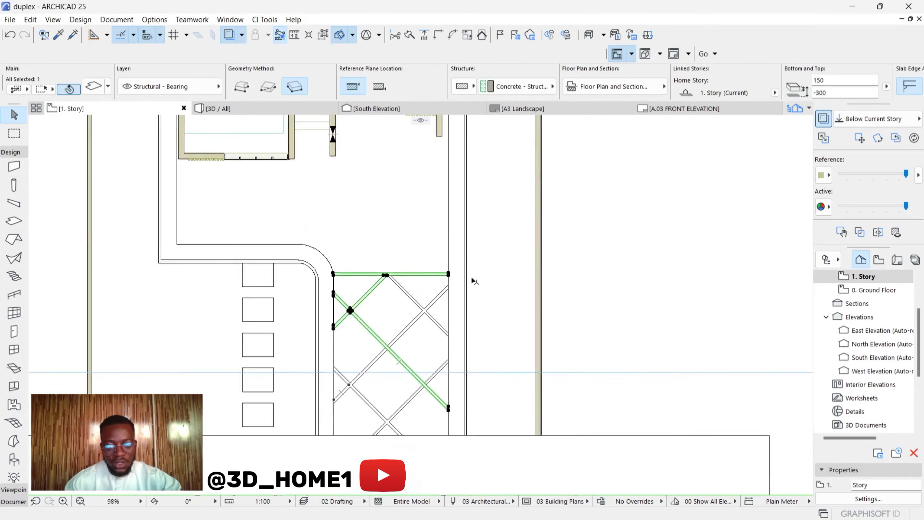
Insert two nodes on the long diagonal's upper edge at the middle crossing and extend the branch up-right to the driveway's right boundary.
{"action": "scroll", "coordinate": [388, 346], "scroll_direction": "up", "scroll_amount": 7}
{"action": "left_click", "coordinate": [386, 344]}
{"action": "left_click", "coordinate": [388, 345]}
{"action": "scroll", "coordinate": [388, 347], "scroll_direction": "down", "scroll_amount": 6}
{"action": "scroll", "coordinate": [406, 204], "scroll_direction": "up", "scroll_amount": 7}
{"action": "left_click", "coordinate": [415, 219]}
{"action": "left_click", "coordinate": [388, 192]}
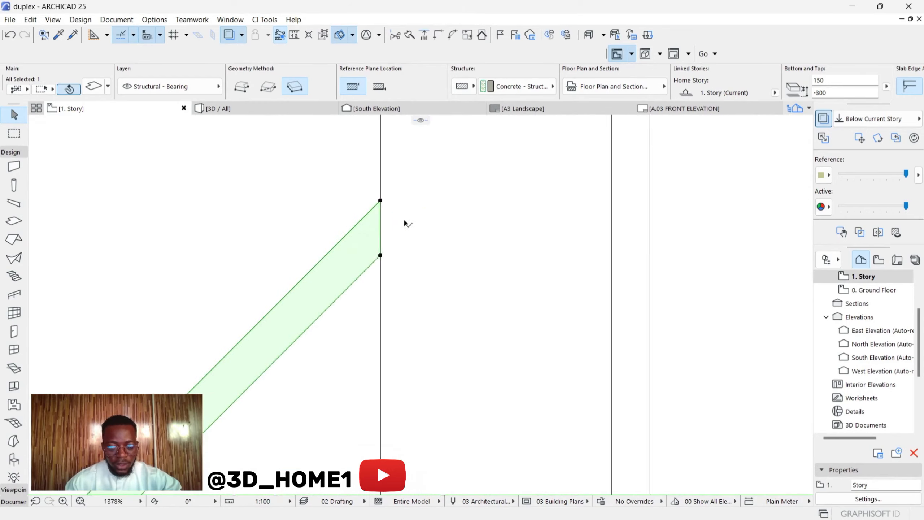
Insert two nodes on the long diagonal's lower edge at the middle crossing and offset that edge down-left to the driveway's left boundary.
{"action": "scroll", "coordinate": [406, 222], "scroll_direction": "down", "scroll_amount": 7}
{"action": "scroll", "coordinate": [309, 298], "scroll_direction": "up", "scroll_amount": 6}
{"action": "left_click", "coordinate": [314, 319]}
{"action": "left_click", "coordinate": [303, 308]}
{"action": "scroll", "coordinate": [302, 306], "scroll_direction": "down", "scroll_amount": 6}
{"action": "scroll", "coordinate": [182, 389], "scroll_direction": "up", "scroll_amount": 6}
{"action": "left_click", "coordinate": [176, 389]}
{"action": "scroll", "coordinate": [178, 388], "scroll_direction": "down", "scroll_amount": 5}
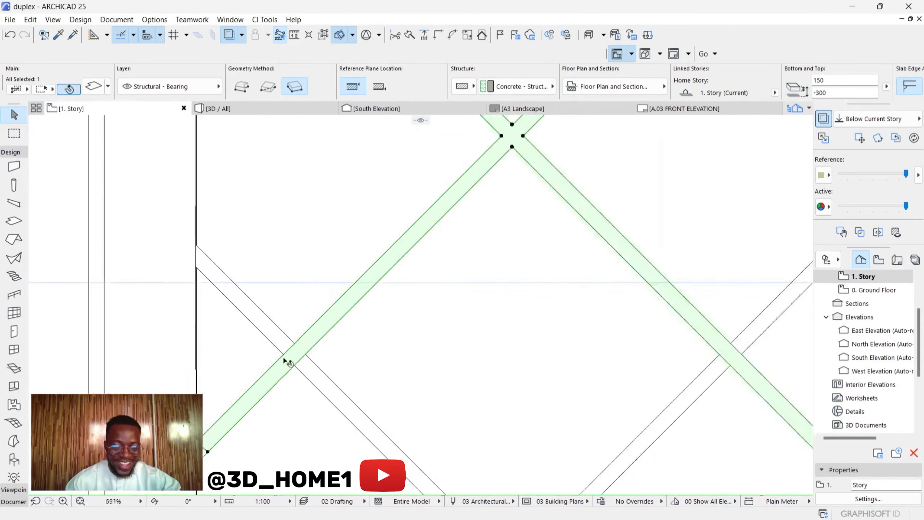
Insert two nodes on the down-left branch's upper edge at the lower-left crossing and extend that edge up-left to the left boundary.
{"action": "scroll", "coordinate": [286, 361], "scroll_direction": "up", "scroll_amount": 5}
{"action": "left_click", "coordinate": [305, 337]}
{"action": "left_click", "coordinate": [311, 330]}
{"action": "left_click", "coordinate": [290, 352]}
{"action": "scroll", "coordinate": [290, 353], "scroll_direction": "down", "scroll_amount": 5}
{"action": "left_click", "coordinate": [231, 370]}
{"action": "scroll", "coordinate": [240, 302], "scroll_direction": "down", "scroll_amount": 5}
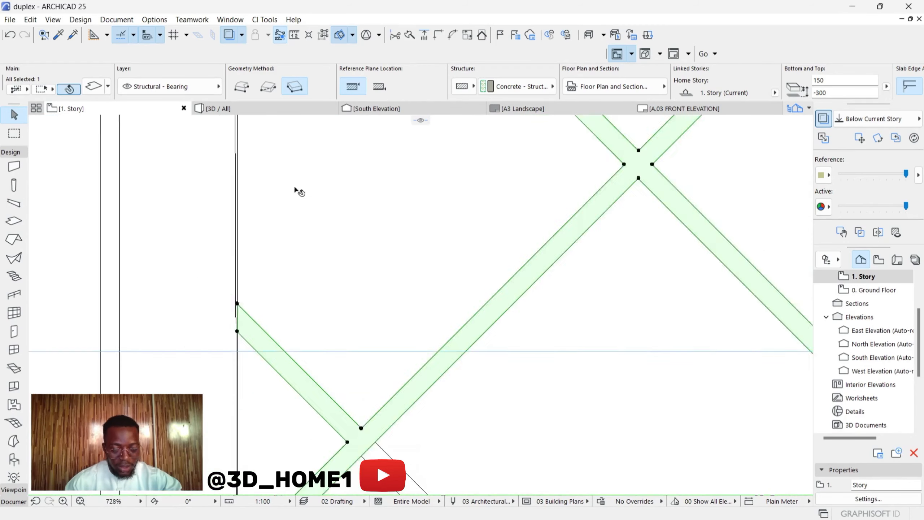
Insert two nodes on the down-left branch's lower edge at the lower-left crossing and offset that edge down-right to the driveway's front edge.
{"action": "scroll", "coordinate": [291, 339], "scroll_direction": "up", "scroll_amount": 5}
{"action": "left_click", "coordinate": [280, 336]}
{"action": "left_click", "coordinate": [51, 124]}
{"action": "scroll", "coordinate": [313, 334], "scroll_direction": "up", "scroll_amount": 2}
{"action": "left_click", "coordinate": [254, 313]}
{"action": "scroll", "coordinate": [320, 378], "scroll_direction": "down", "scroll_amount": 5}
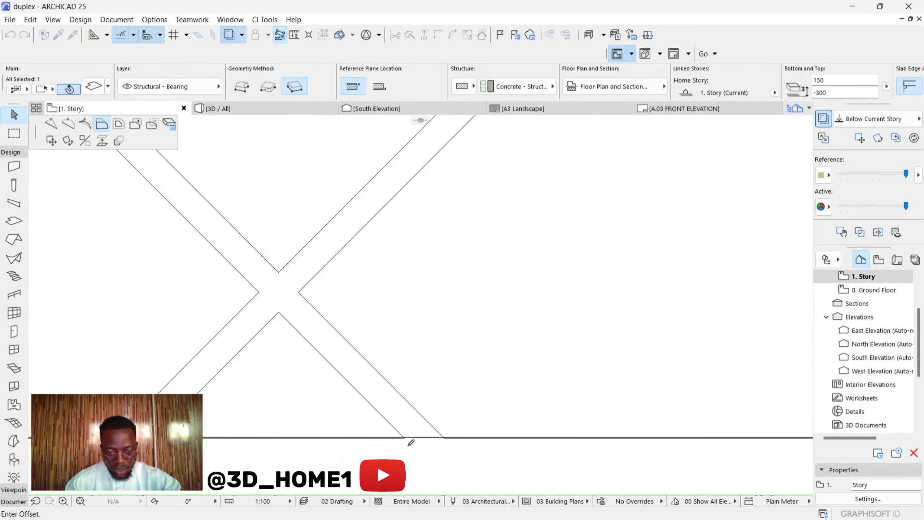
{"action": "scroll", "coordinate": [409, 440], "scroll_direction": "up", "scroll_amount": 5}
{"action": "left_click", "coordinate": [440, 429]}
{"action": "scroll", "coordinate": [440, 429], "scroll_direction": "down", "scroll_amount": 6}
Insert two nodes on the new strip's upper edge at the lowest crossing and extend that edge up-right to the driveway's right boundary.
{"action": "scroll", "coordinate": [335, 300], "scroll_direction": "up", "scroll_amount": 5}
{"action": "left_click", "coordinate": [429, 308]}
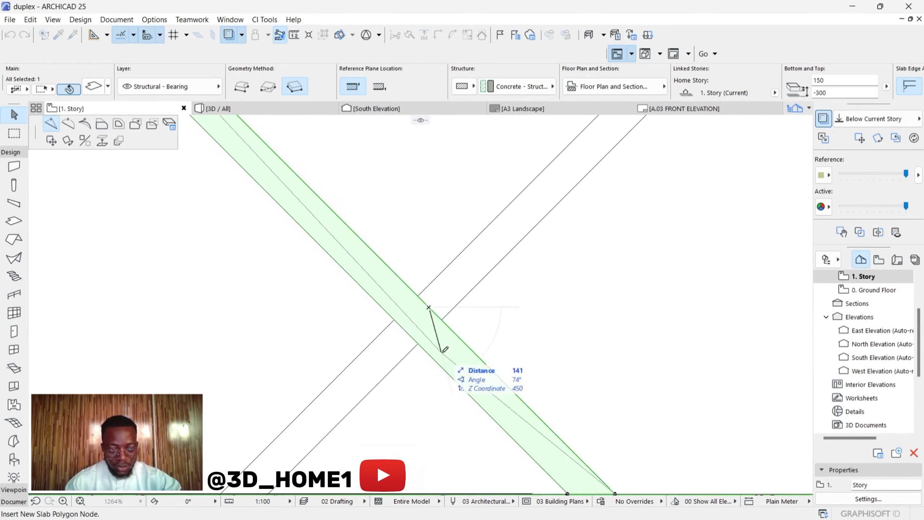
{"action": "left_click", "coordinate": [429, 309]}
{"action": "left_click", "coordinate": [398, 280]}
{"action": "scroll", "coordinate": [398, 281], "scroll_direction": "down", "scroll_amount": 5}
{"action": "scroll", "coordinate": [311, 245], "scroll_direction": "up", "scroll_amount": 5}
{"action": "left_click", "coordinate": [278, 236]}
{"action": "left_click", "coordinate": [313, 203]}
{"action": "scroll", "coordinate": [313, 203], "scroll_direction": "down", "scroll_amount": 5}
Insert two nodes on the strip's lower edge at the lowest crossing and extend that edge down-left to the driveway's front edge.
{"action": "left_click", "coordinate": [251, 350]}
{"action": "left_click", "coordinate": [51, 124]}
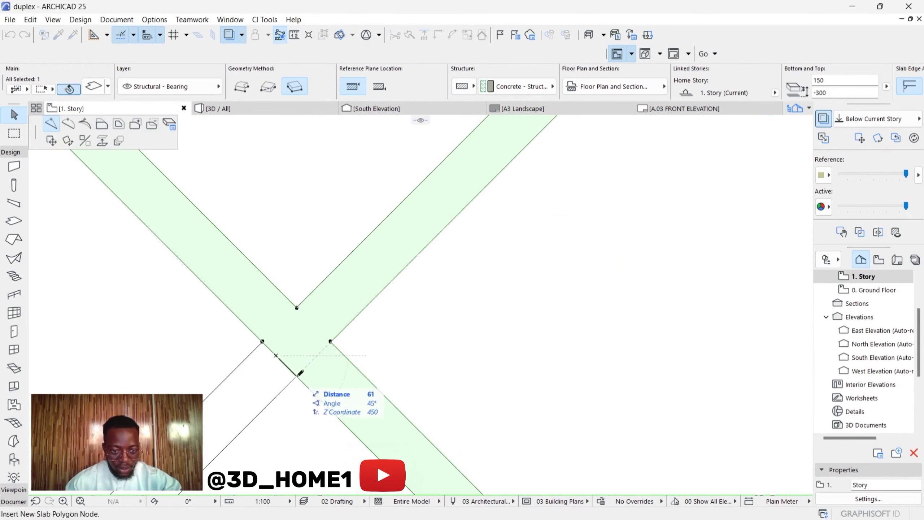
{"action": "left_click", "coordinate": [296, 376]}
{"action": "left_click", "coordinate": [211, 392]}
{"action": "scroll", "coordinate": [210, 392], "scroll_direction": "down", "scroll_amount": 5}
{"action": "scroll", "coordinate": [338, 339], "scroll_direction": "down", "scroll_amount": 4}
{"action": "scroll", "coordinate": [338, 255], "scroll_direction": "up", "scroll_amount": 6}
{"action": "left_click", "coordinate": [368, 360]}
{"action": "key", "text": "Escape"}
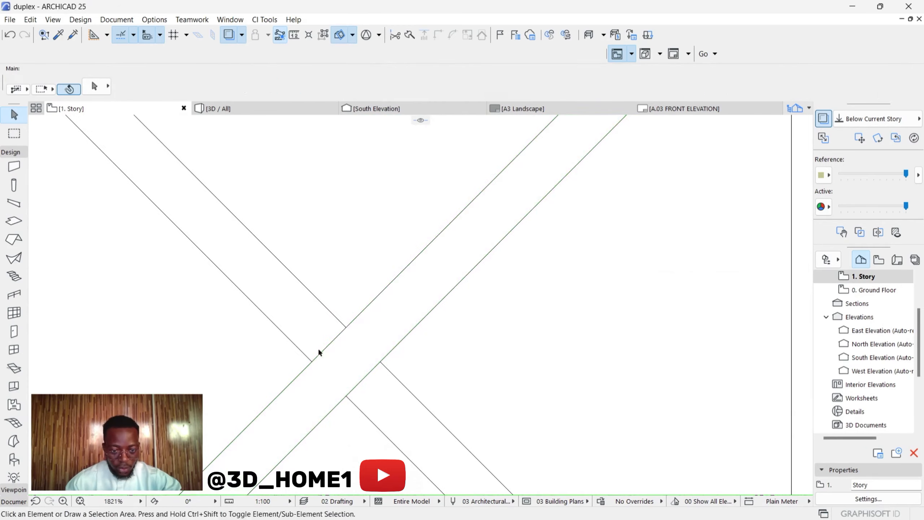
Insert two nodes on the up-right branch's upper edge at the upper-right crossing and offset that edge up-left to the horizontal strip.
{"action": "left_click", "coordinate": [352, 353]}
{"action": "left_click", "coordinate": [352, 309]}
{"action": "scroll", "coordinate": [352, 310], "scroll_direction": "down", "scroll_amount": 5}
{"action": "scroll", "coordinate": [290, 265], "scroll_direction": "up", "scroll_amount": 6}
{"action": "scroll", "coordinate": [290, 265], "scroll_direction": "down", "scroll_amount": 5}
{"action": "scroll", "coordinate": [364, 288], "scroll_direction": "up", "scroll_amount": 4}
{"action": "left_click", "coordinate": [396, 305]}
{"action": "left_click", "coordinate": [352, 293]}
{"action": "scroll", "coordinate": [352, 287], "scroll_direction": "down", "scroll_amount": 3}
Insert two nodes on the up-right branch's lower edge at the upper-right crossing, at both edge lines of the crossing strip.
{"action": "left_click", "coordinate": [355, 290]}
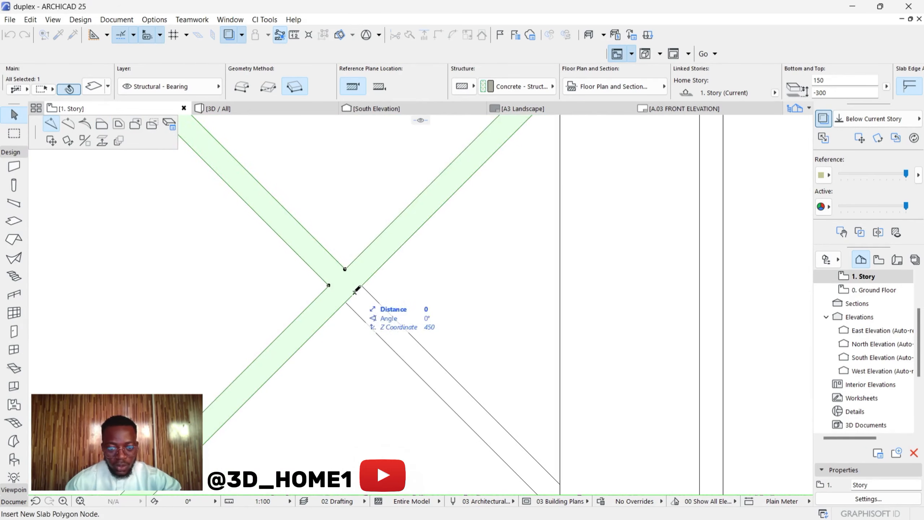
{"action": "left_click", "coordinate": [352, 294]}
{"action": "scroll", "coordinate": [328, 245], "scroll_direction": "down", "scroll_amount": 3}
{"action": "scroll", "coordinate": [329, 245], "scroll_direction": "up", "scroll_amount": 3}
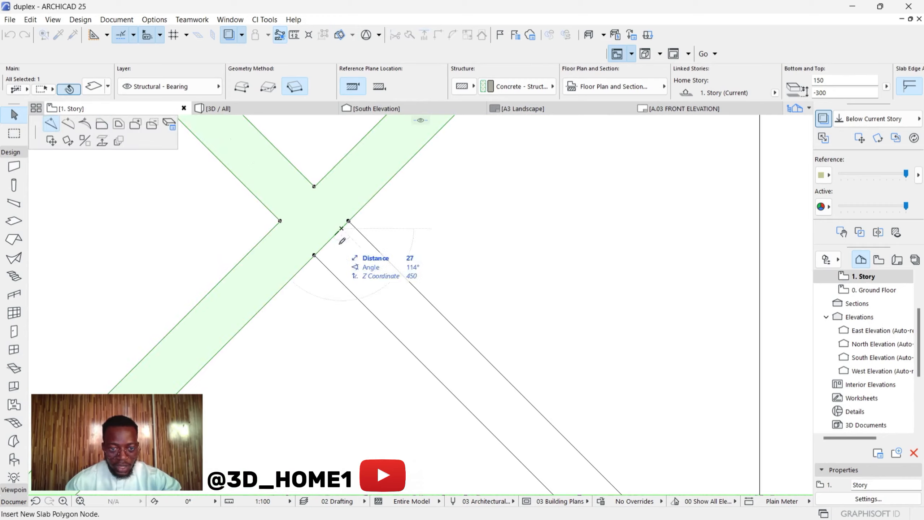
Offset the edge between these nodes down-right to the driveway's right boundary and move its lower end corner onto that boundary.
{"action": "scroll", "coordinate": [341, 233], "scroll_direction": "down", "scroll_amount": 4}
{"action": "scroll", "coordinate": [509, 401], "scroll_direction": "up", "scroll_amount": 4}
{"action": "left_click", "coordinate": [515, 413]}
{"action": "scroll", "coordinate": [473, 330], "scroll_direction": "down", "scroll_amount": 6}
{"action": "left_click", "coordinate": [453, 392]}
{"action": "key", "text": "Escape"}
{"action": "scroll", "coordinate": [450, 328], "scroll_direction": "down", "scroll_amount": 2}
Check the grass strips in 3D and move the lower-left branch's loose end corner onto the driveway's left boundary in the floor plan.
{"action": "key", "text": "F3"}
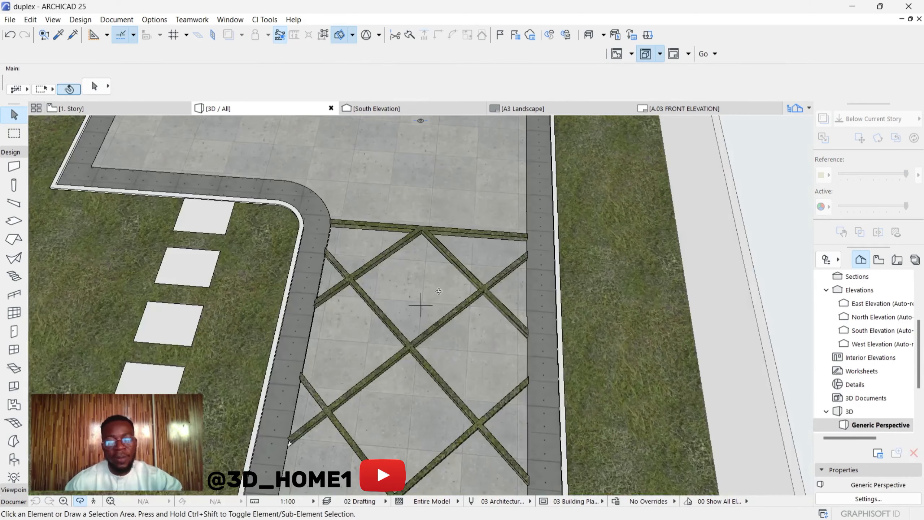
{"action": "scroll", "coordinate": [439, 291], "scroll_direction": "down", "scroll_amount": 2}
{"action": "scroll", "coordinate": [360, 374], "scroll_direction": "up", "scroll_amount": 5}
{"action": "scroll", "coordinate": [359, 373], "scroll_direction": "down", "scroll_amount": 2}
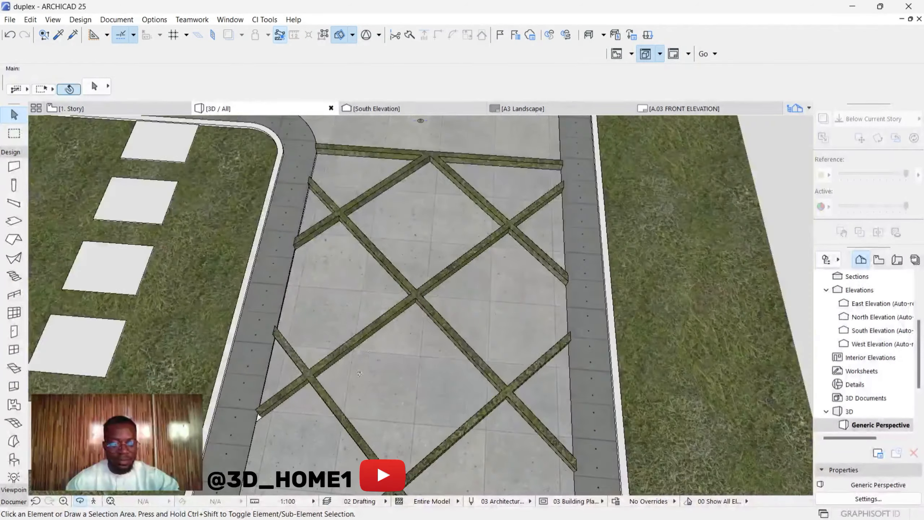
{"action": "scroll", "coordinate": [359, 374], "scroll_direction": "up", "scroll_amount": 4}
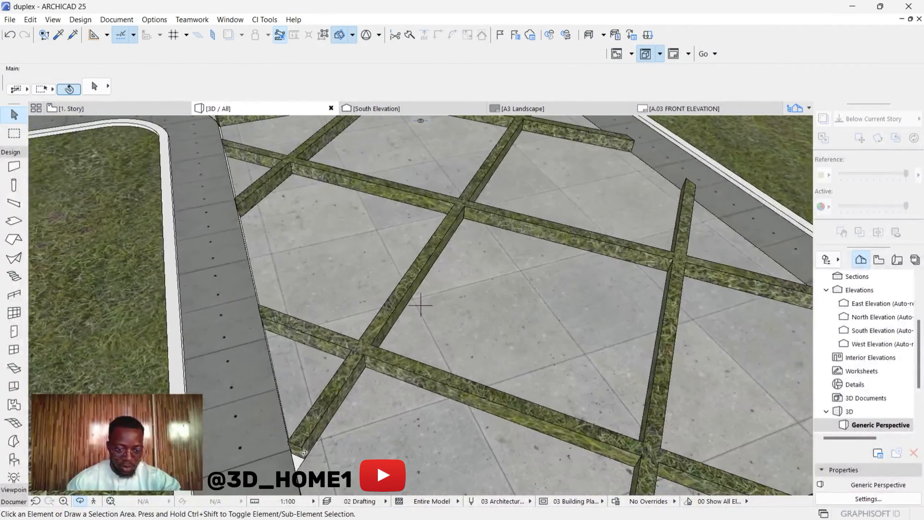
{"action": "scroll", "coordinate": [304, 452], "scroll_direction": "up", "scroll_amount": 2}
{"action": "left_click", "coordinate": [128, 108]}
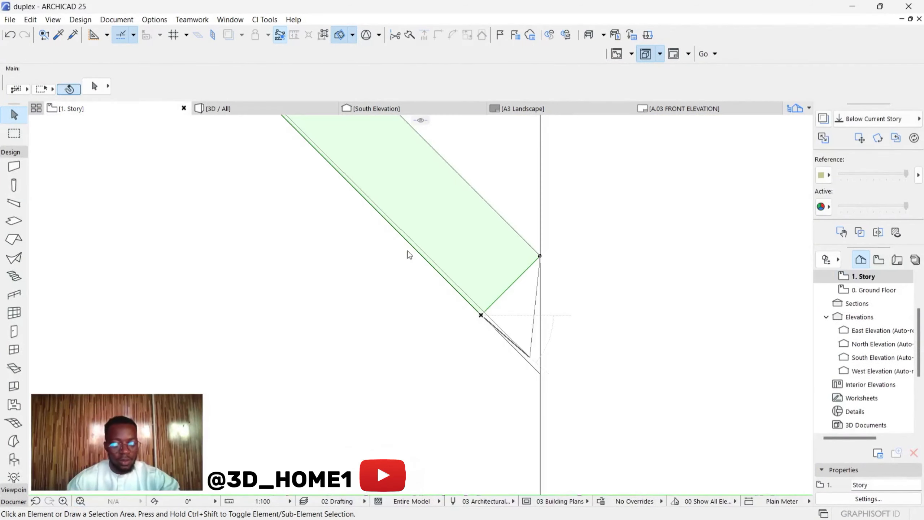
{"action": "scroll", "coordinate": [510, 259], "scroll_direction": "down", "scroll_amount": 8}
{"action": "scroll", "coordinate": [508, 261], "scroll_direction": "up", "scroll_amount": 15}
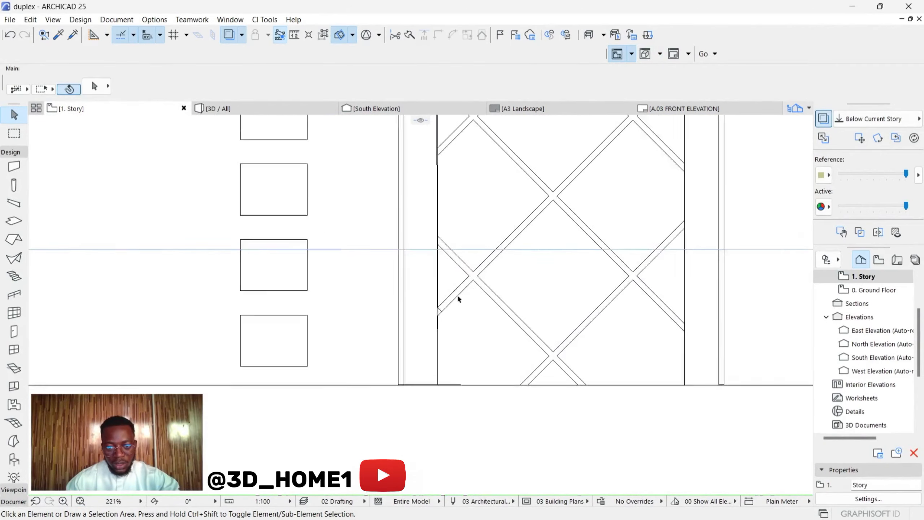
{"action": "left_click", "coordinate": [431, 328]}
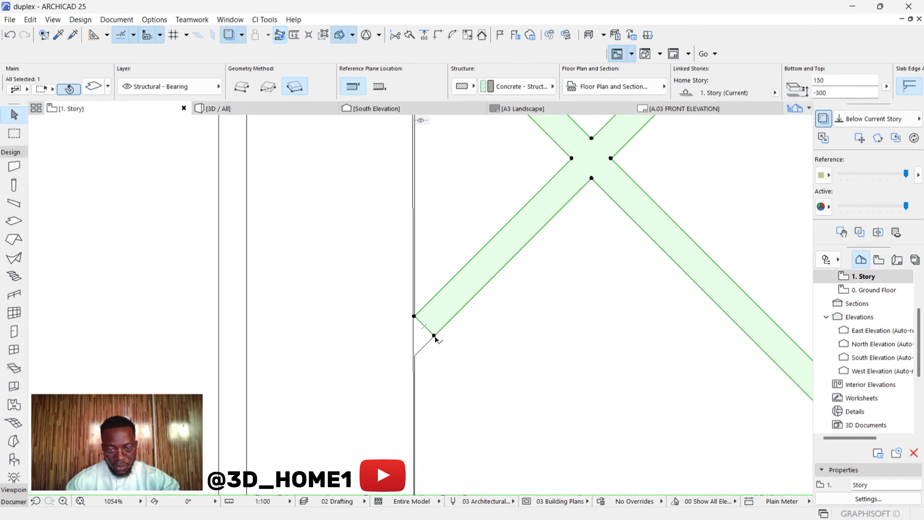
{"action": "left_click", "coordinate": [434, 335]}
{"action": "left_click", "coordinate": [415, 356]}
{"action": "scroll", "coordinate": [377, 355], "scroll_direction": "down", "scroll_amount": 10}
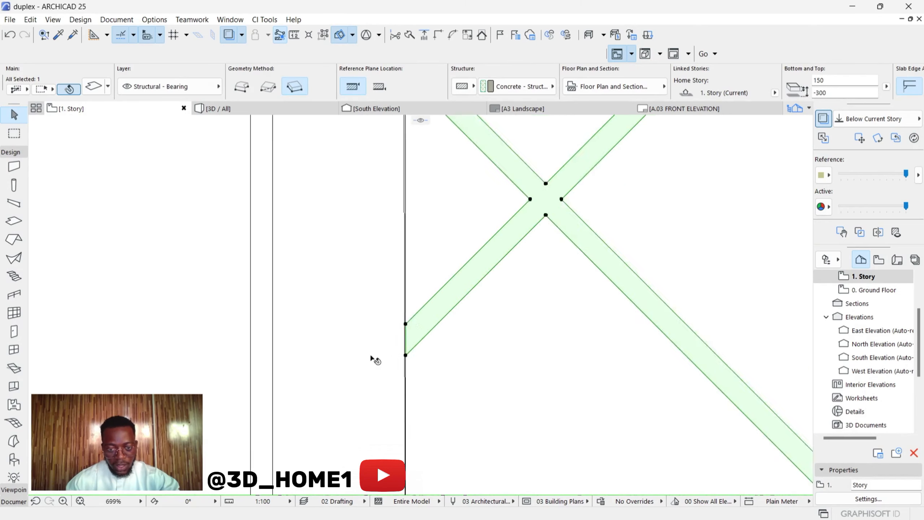
{"action": "key", "text": "Escape"}
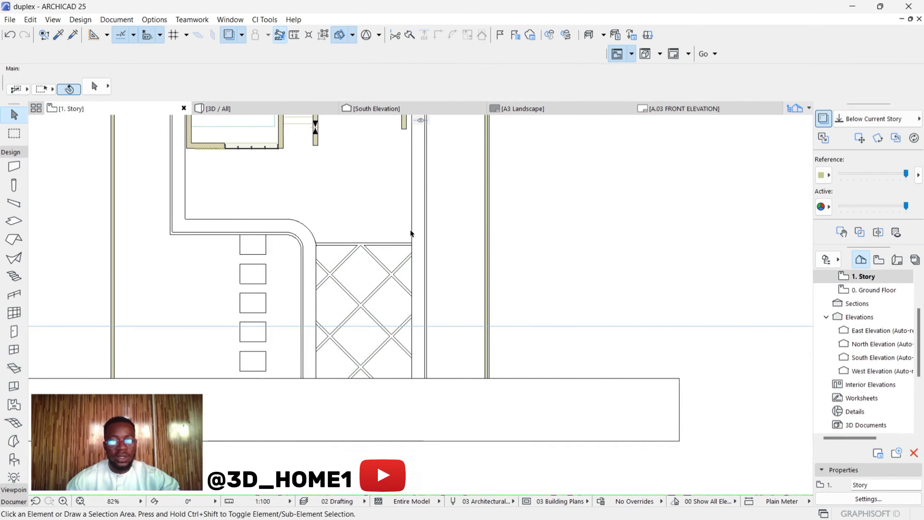
Lower the grass strip slab vertically by about 105 mm in the 3D view.
{"action": "left_click", "coordinate": [235, 108]}
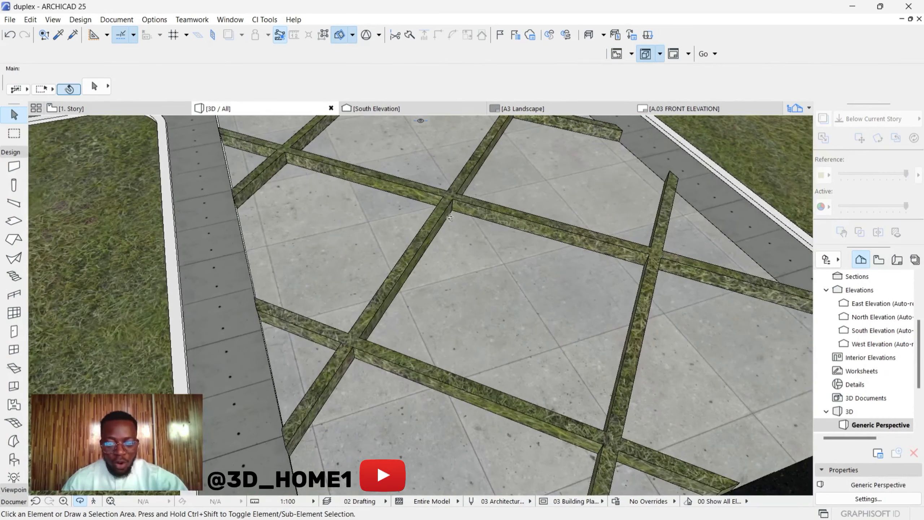
{"action": "scroll", "coordinate": [451, 218], "scroll_direction": "down", "scroll_amount": 4}
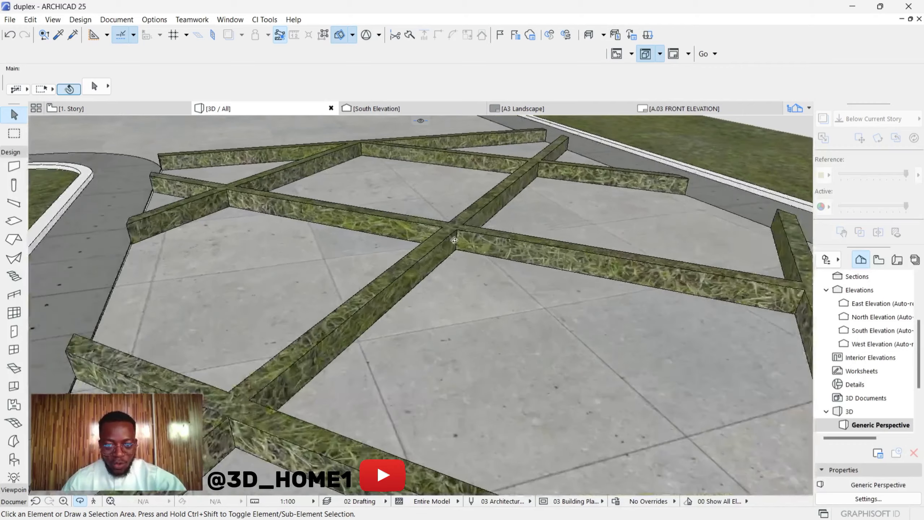
{"action": "scroll", "coordinate": [456, 243], "scroll_direction": "up", "scroll_amount": 4}
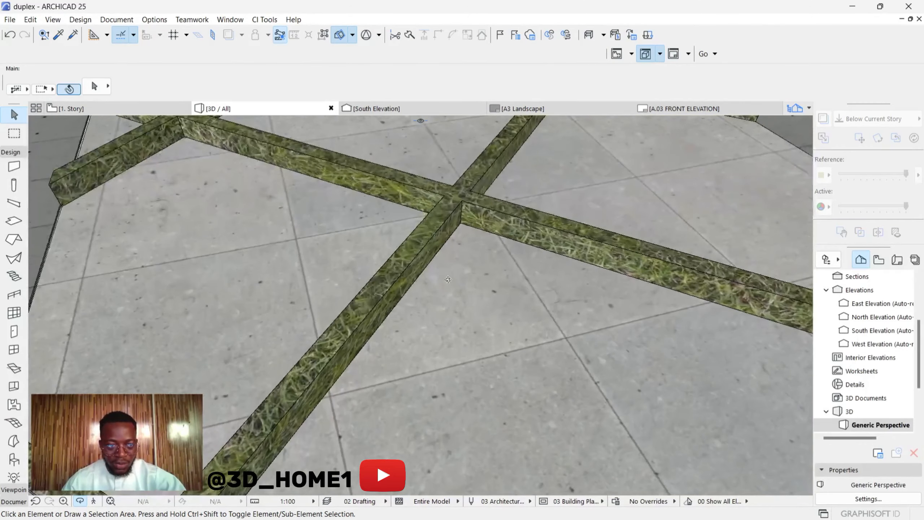
{"action": "scroll", "coordinate": [455, 299], "scroll_direction": "down", "scroll_amount": 5}
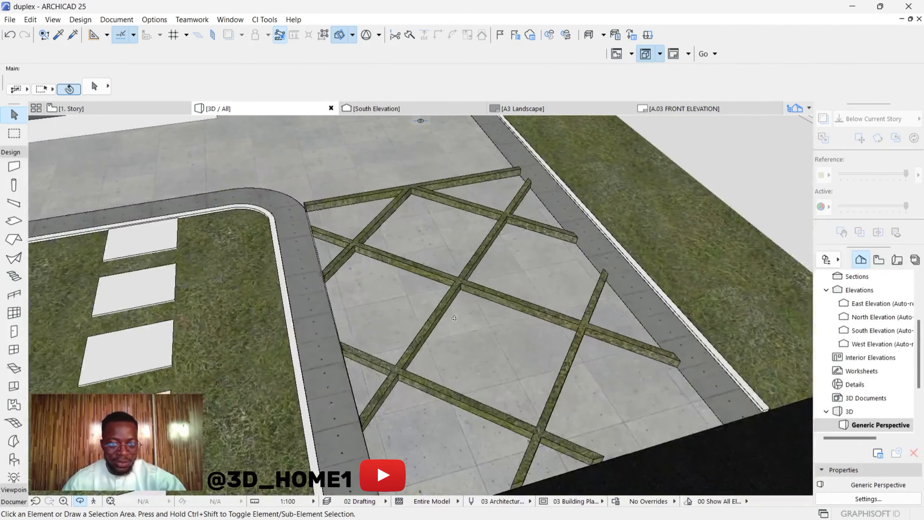
{"action": "scroll", "coordinate": [426, 283], "scroll_direction": "up", "scroll_amount": 4}
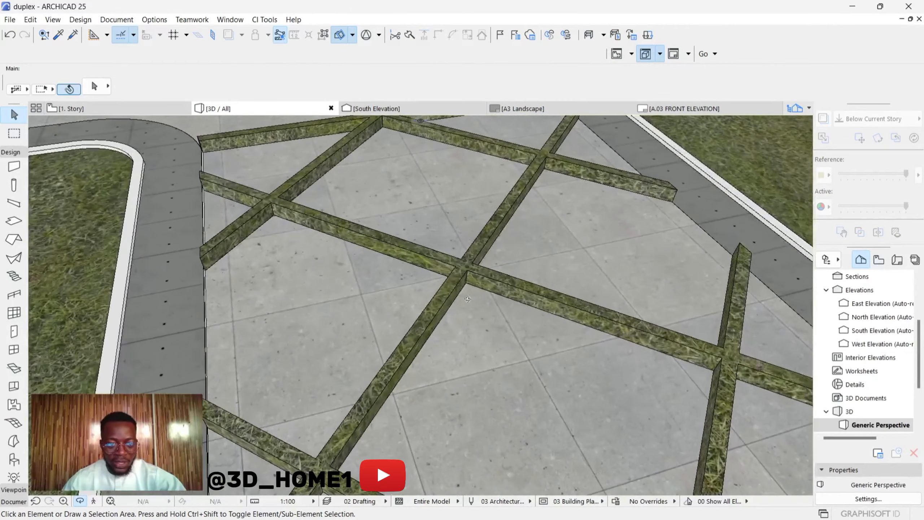
{"action": "middle_click_drag", "start_coordinate": [496, 319], "coordinate": [314, 307], "text": "shift"}
{"action": "scroll", "coordinate": [485, 315], "scroll_direction": "down", "scroll_amount": 1}
{"action": "left_click", "coordinate": [484, 312]}
{"action": "left_click", "coordinate": [310, 306]}
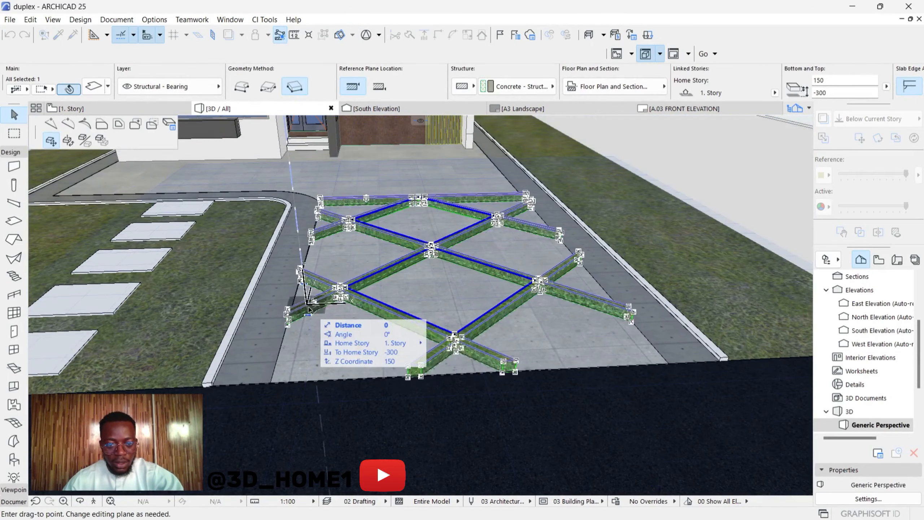
{"action": "scroll", "coordinate": [310, 309], "scroll_direction": "up", "scroll_amount": 4}
{"action": "scroll", "coordinate": [311, 313], "scroll_direction": "down", "scroll_amount": 1}
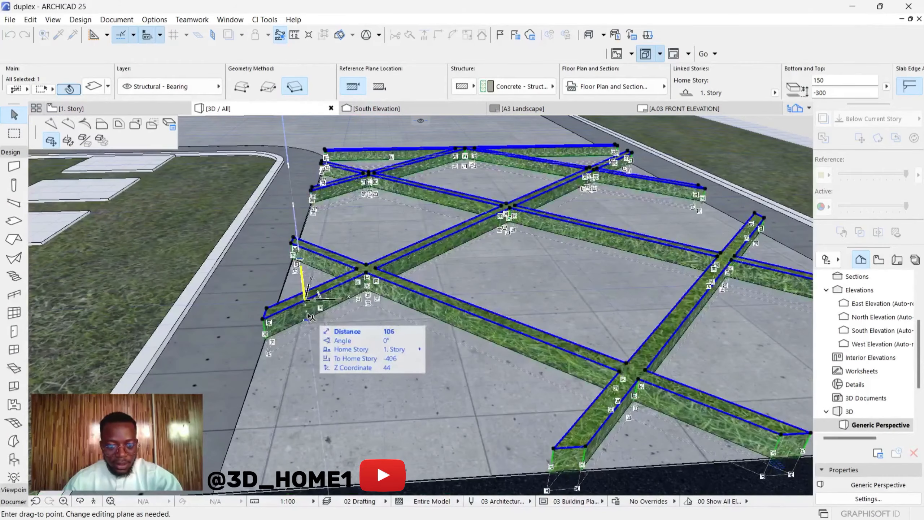
{"action": "left_click", "coordinate": [310, 317]}
{"action": "scroll", "coordinate": [309, 317], "scroll_direction": "up", "scroll_amount": 3}
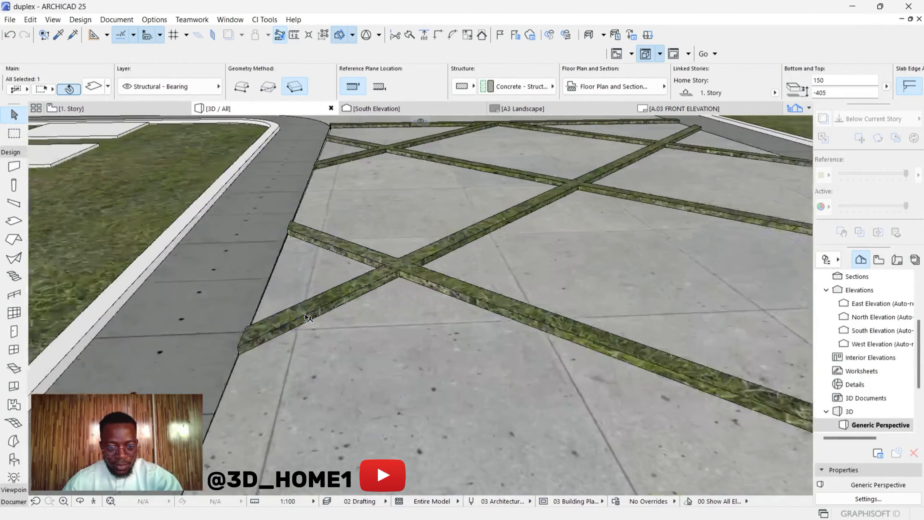
{"action": "left_click", "coordinate": [310, 318]}
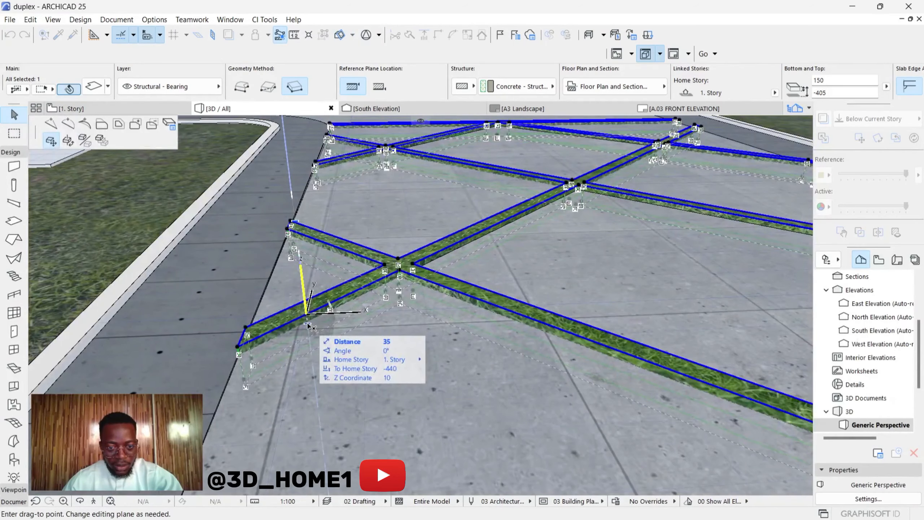
{"action": "left_click", "coordinate": [308, 325]}
{"action": "key", "text": "Escape"}
Lower the grass strip slab vertically by about 26 mm in the 3D view.
{"action": "scroll", "coordinate": [306, 287], "scroll_direction": "down", "scroll_amount": 2}
{"action": "left_click", "coordinate": [397, 274]}
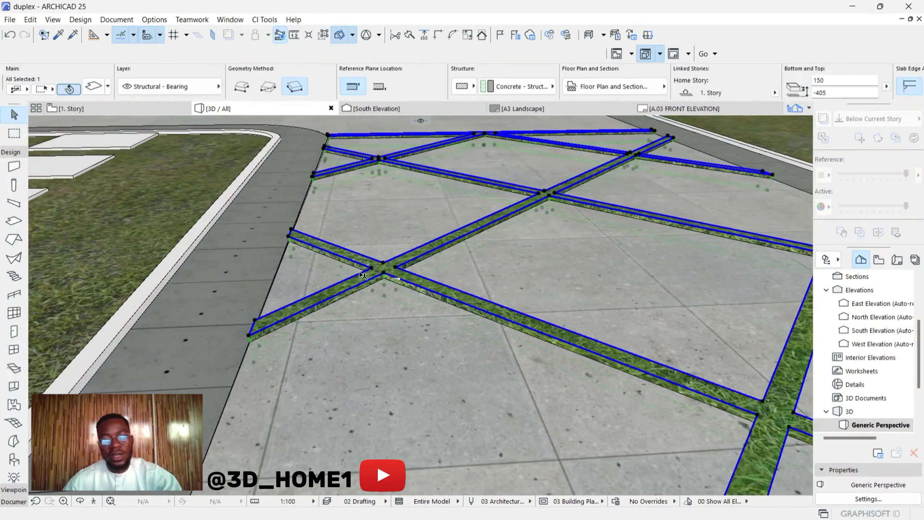
{"action": "scroll", "coordinate": [269, 297], "scroll_direction": "down", "scroll_amount": 2}
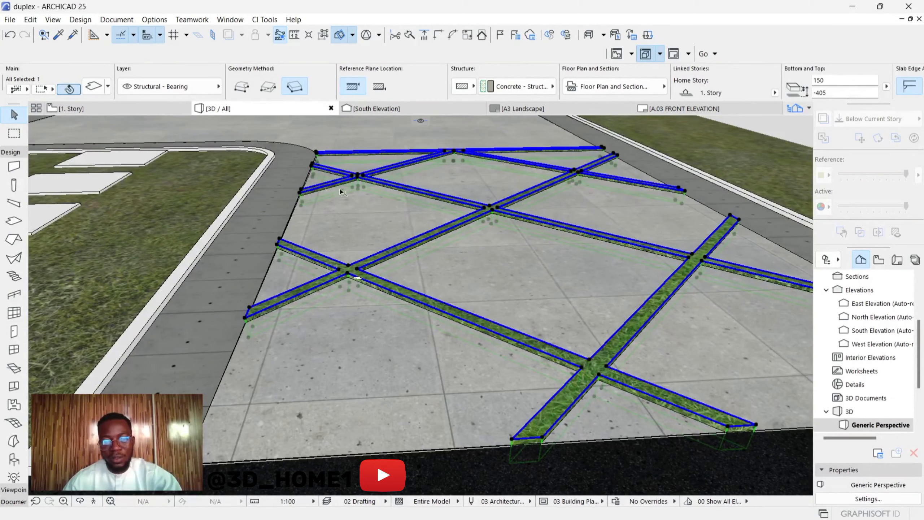
{"action": "scroll", "coordinate": [225, 280], "scroll_direction": "up", "scroll_amount": 6}
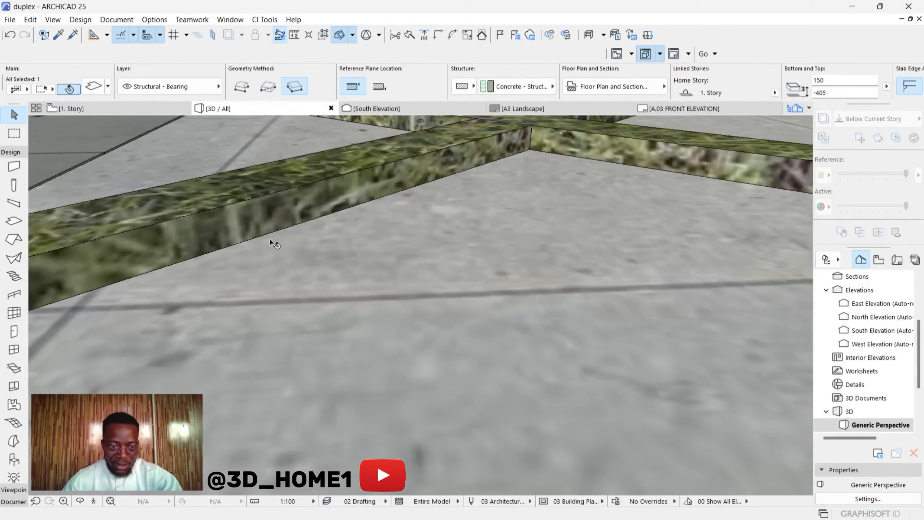
{"action": "left_click", "coordinate": [269, 200]}
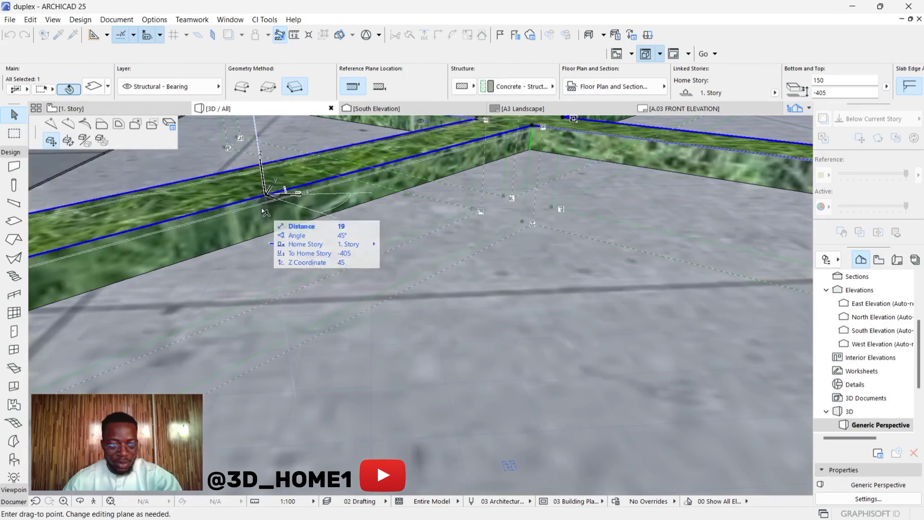
{"action": "scroll", "coordinate": [277, 215], "scroll_direction": "down", "scroll_amount": 3}
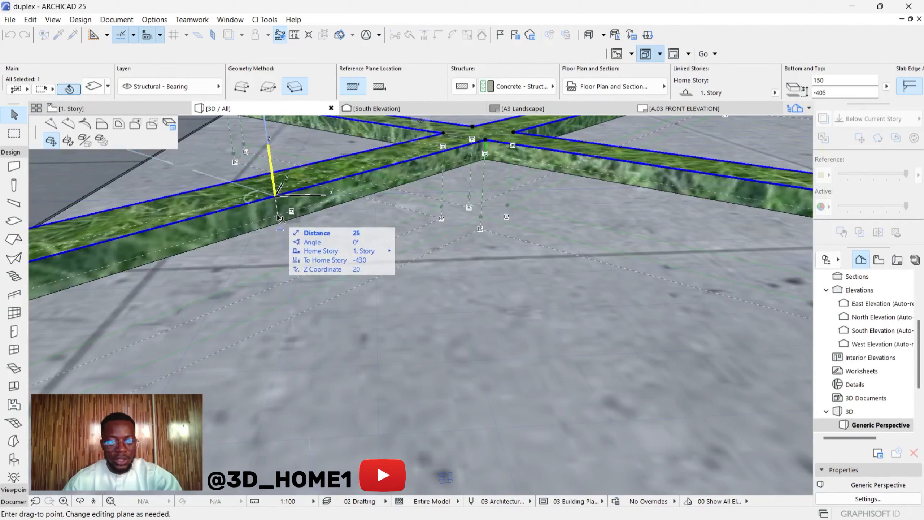
{"action": "left_click", "coordinate": [280, 219]}
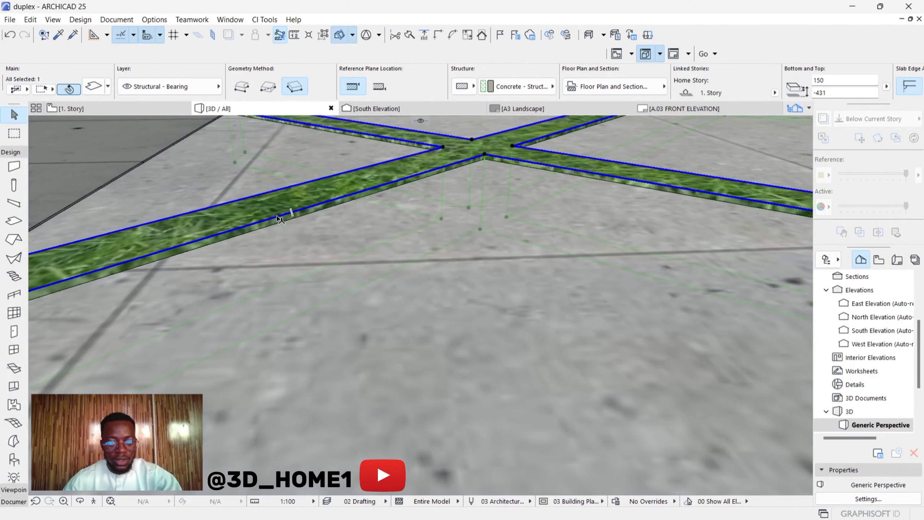
Lower the grass strip slab in two small vertical moves of about 9 mm and 5 mm, to -445 relative to its home story.
{"action": "left_click", "coordinate": [278, 218]}
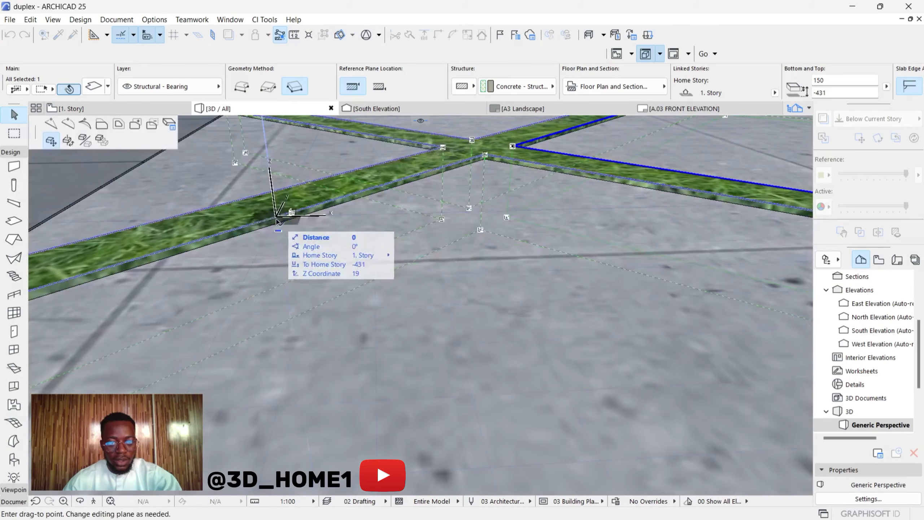
{"action": "left_click", "coordinate": [277, 224]}
{"action": "scroll", "coordinate": [277, 201], "scroll_direction": "up", "scroll_amount": 1}
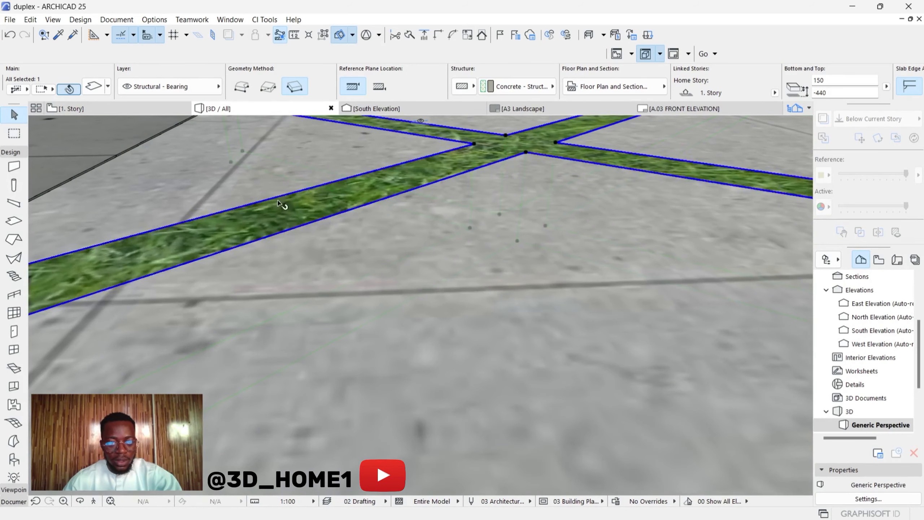
{"action": "left_click", "coordinate": [280, 200]}
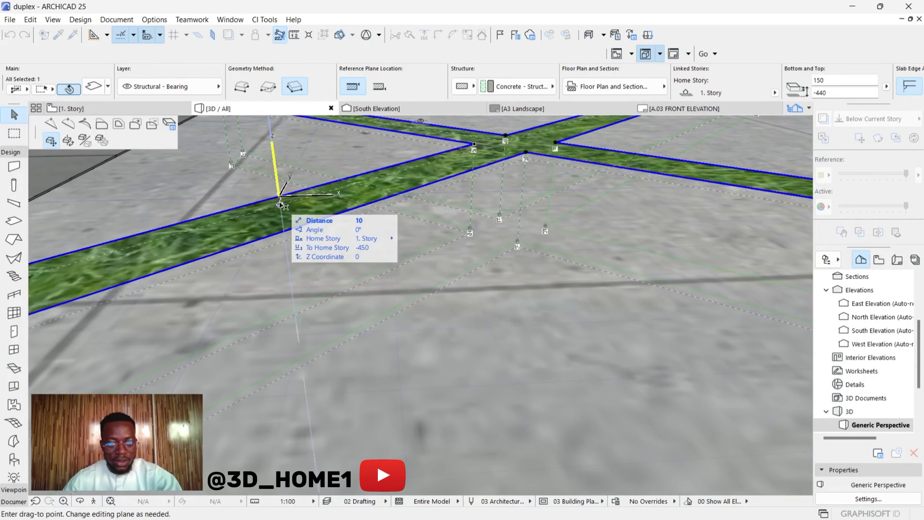
{"action": "left_click", "coordinate": [279, 200]}
{"action": "scroll", "coordinate": [280, 203], "scroll_direction": "up", "scroll_amount": 1}
Inspect the recess of the grass strips at their crossings and along the driveway, and clear the slab selection.
{"action": "scroll", "coordinate": [291, 236], "scroll_direction": "down", "scroll_amount": 7}
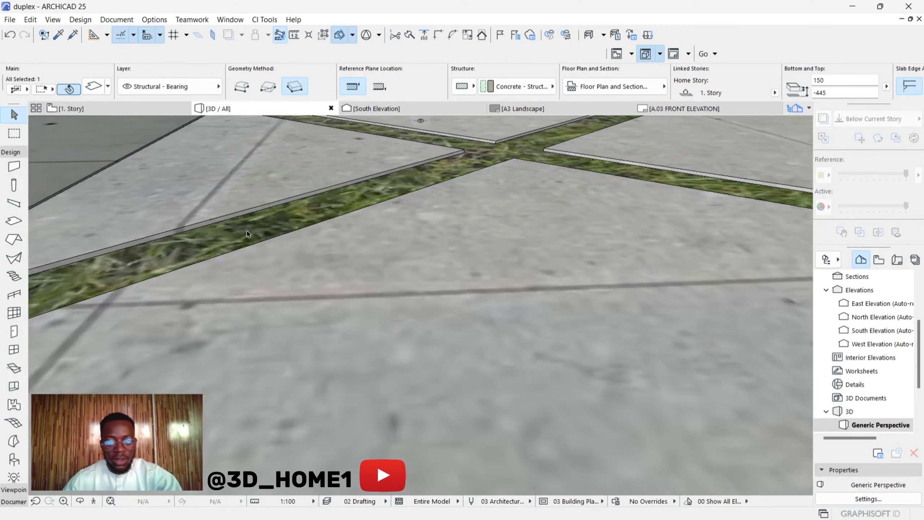
{"action": "scroll", "coordinate": [317, 243], "scroll_direction": "up", "scroll_amount": 3}
{"action": "scroll", "coordinate": [163, 259], "scroll_direction": "up", "scroll_amount": 5}
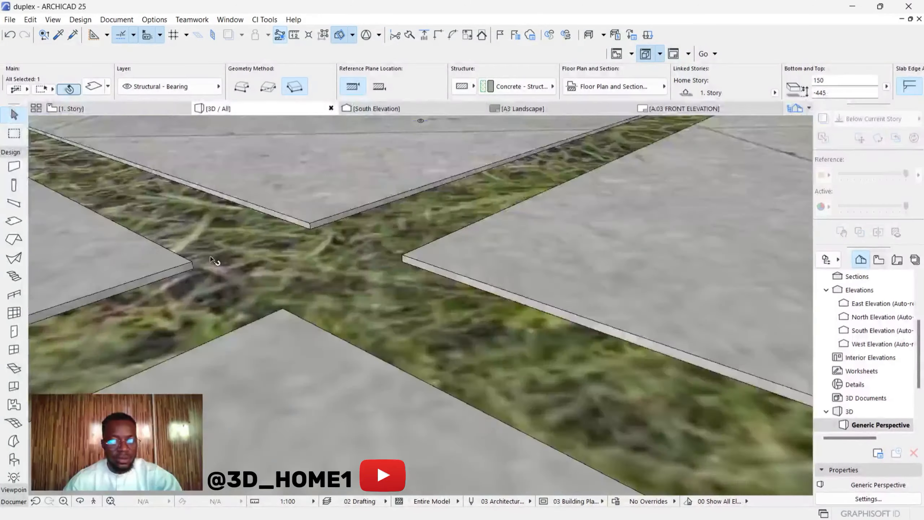
{"action": "scroll", "coordinate": [266, 255], "scroll_direction": "down", "scroll_amount": 5}
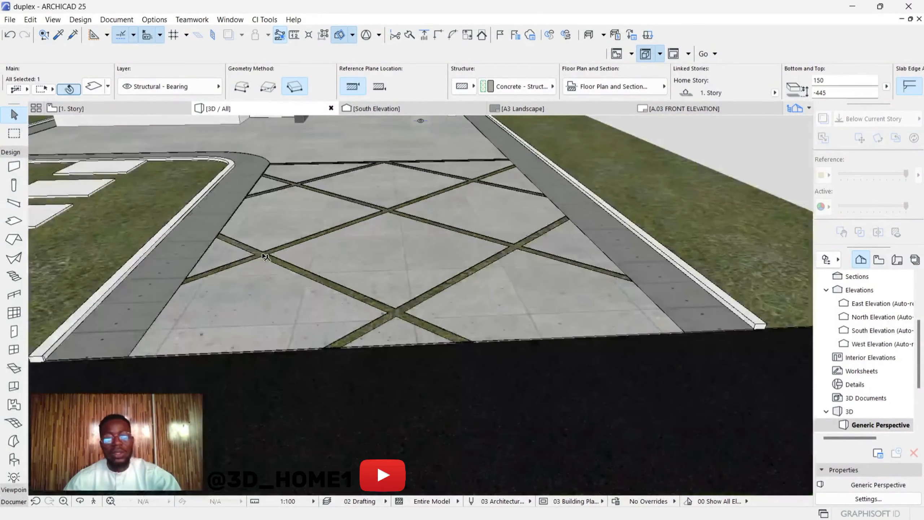
{"action": "scroll", "coordinate": [335, 253], "scroll_direction": "up", "scroll_amount": 3}
{"action": "middle_click_drag", "start_coordinate": [405, 264], "coordinate": [455, 293], "text": "shift"}
{"action": "key", "text": "Escape"}
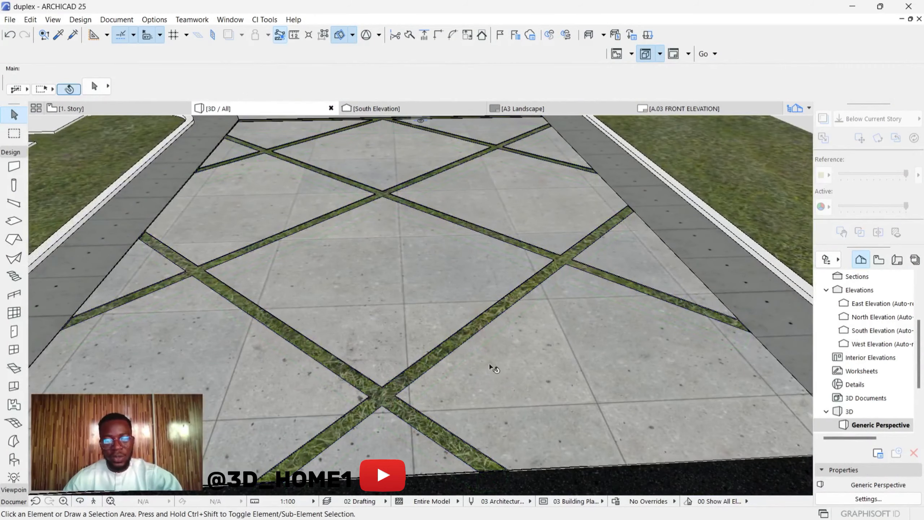
{"action": "scroll", "coordinate": [445, 365], "scroll_direction": "down", "scroll_amount": 5}
{"action": "scroll", "coordinate": [431, 216], "scroll_direction": "up", "scroll_amount": 3}
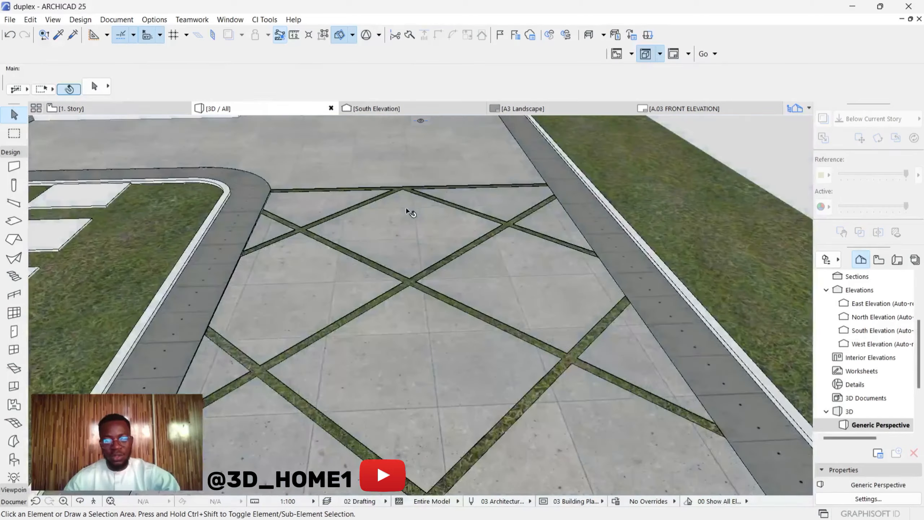
Examine the driveway's diamond grass pattern from the street side and from above, including its joints with the dark borders.
{"action": "middle_click_drag", "start_coordinate": [369, 257], "coordinate": [253, 312], "text": "shift"}
{"action": "scroll", "coordinate": [383, 293], "scroll_direction": "up", "scroll_amount": 6}
{"action": "scroll", "coordinate": [405, 300], "scroll_direction": "down", "scroll_amount": 10}
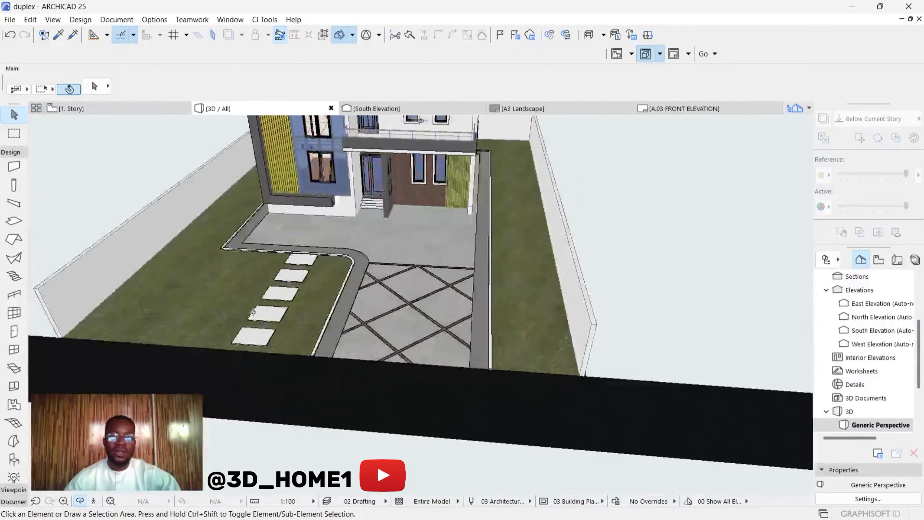
{"action": "scroll", "coordinate": [462, 315], "scroll_direction": "up", "scroll_amount": 5}
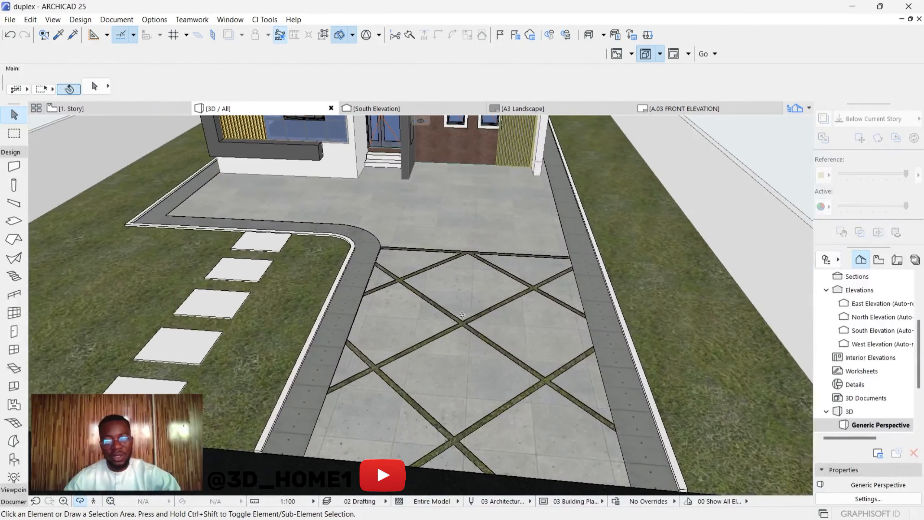
{"action": "middle_click_drag", "start_coordinate": [462, 315], "coordinate": [359, 247], "text": "shift"}
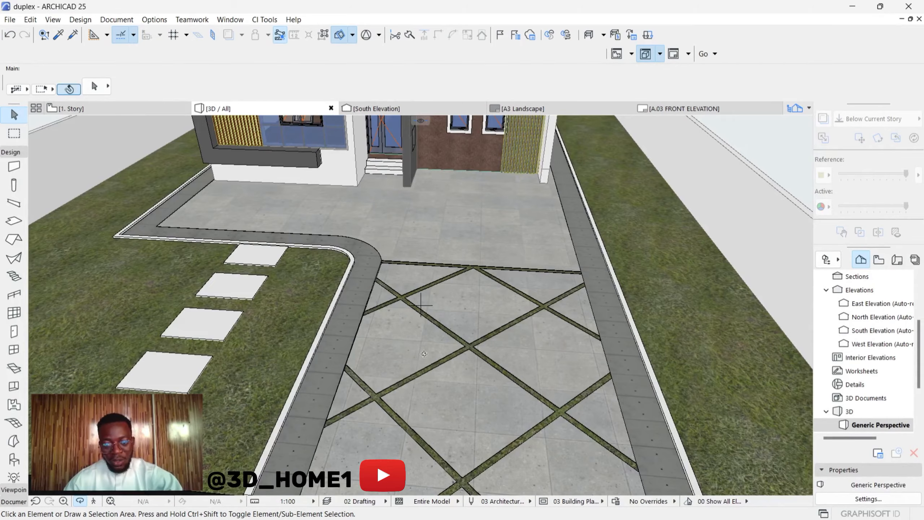
{"action": "scroll", "coordinate": [424, 354], "scroll_direction": "up", "scroll_amount": 2}
{"action": "scroll", "coordinate": [399, 266], "scroll_direction": "down", "scroll_amount": 2}
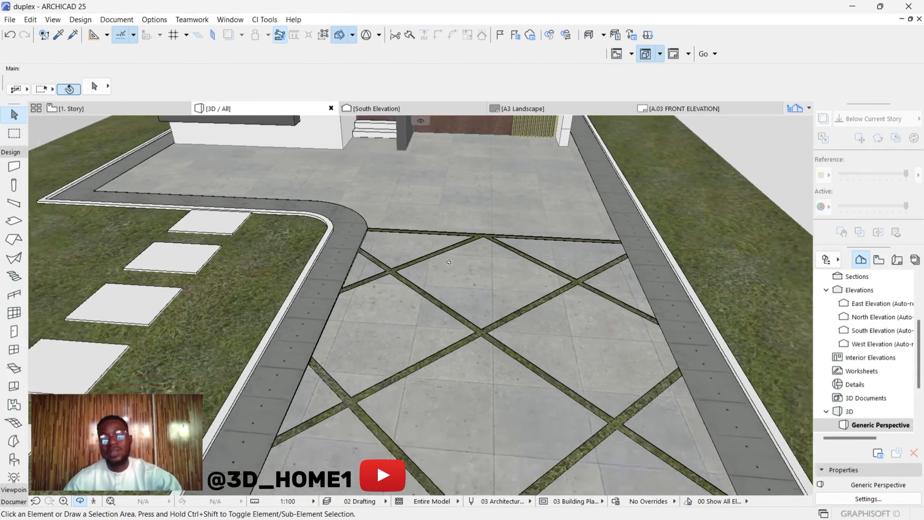
{"action": "scroll", "coordinate": [442, 307], "scroll_direction": "up", "scroll_amount": 5}
{"action": "scroll", "coordinate": [419, 268], "scroll_direction": "down", "scroll_amount": 2}
{"action": "middle_click_drag", "start_coordinate": [419, 267], "coordinate": [218, 192], "text": "shift"}
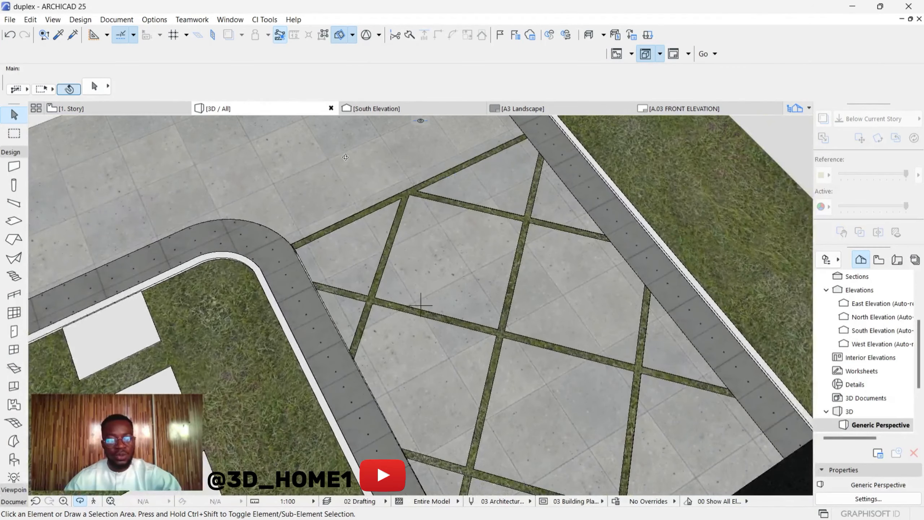
{"action": "middle_click_drag", "start_coordinate": [345, 157], "coordinate": [463, 313], "text": "shift"}
{"action": "scroll", "coordinate": [487, 366], "scroll_direction": "down", "scroll_amount": 5}
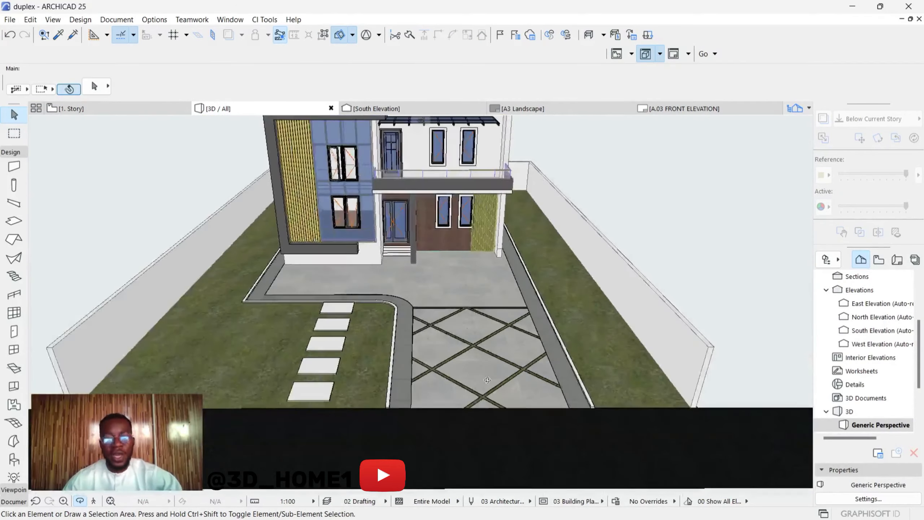
Review the house front together with the driveway, stepping slabs and lawns from frontal and angled exterior views.
{"action": "middle_click_drag", "start_coordinate": [487, 366], "coordinate": [472, 348], "text": "shift"}
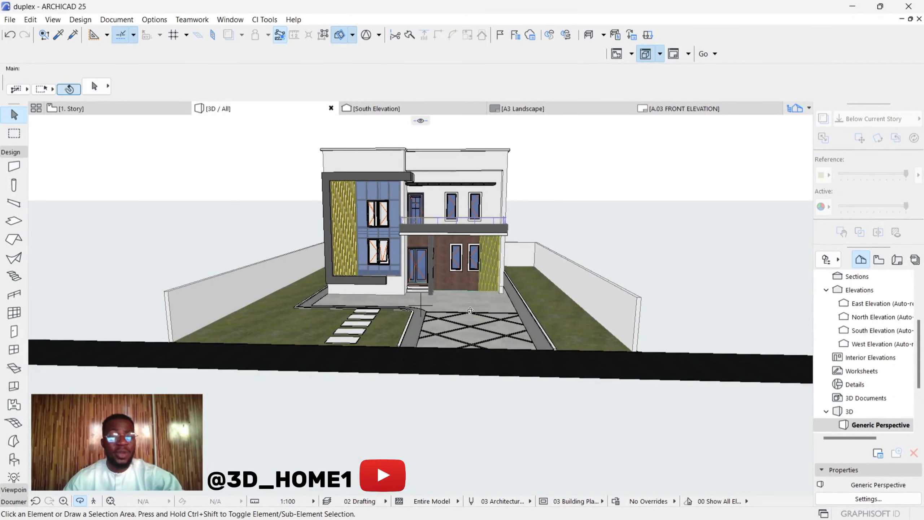
{"action": "scroll", "coordinate": [470, 310], "scroll_direction": "up", "scroll_amount": 2}
{"action": "scroll", "coordinate": [534, 365], "scroll_direction": "down", "scroll_amount": 1}
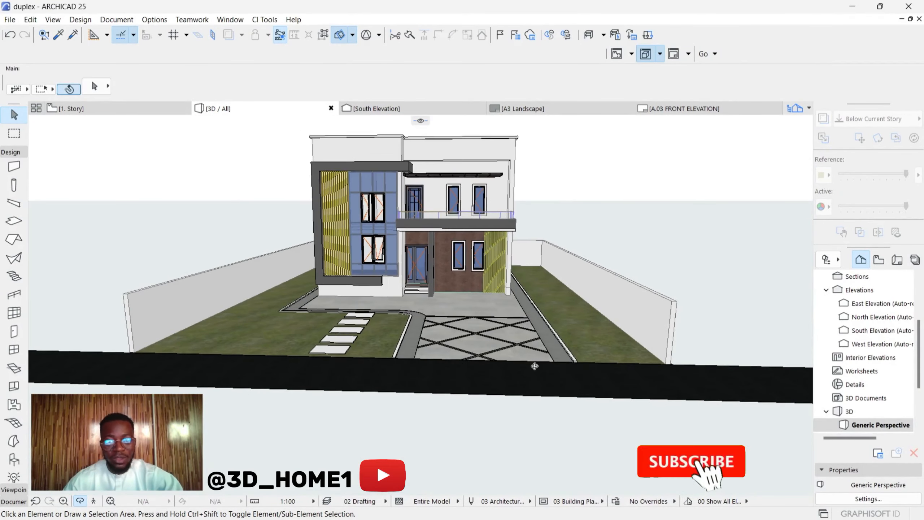
{"action": "scroll", "coordinate": [537, 369], "scroll_direction": "down", "scroll_amount": 1}
{"action": "middle_click_drag", "start_coordinate": [538, 368], "coordinate": [364, 286], "text": "shift"}
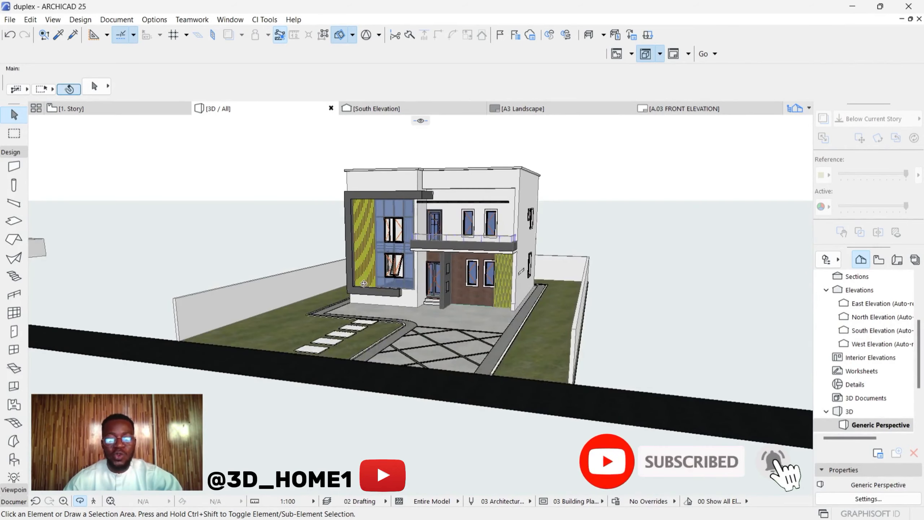
{"action": "scroll", "coordinate": [417, 306], "scroll_direction": "up", "scroll_amount": 1}
{"action": "scroll", "coordinate": [487, 367], "scroll_direction": "down", "scroll_amount": 2}
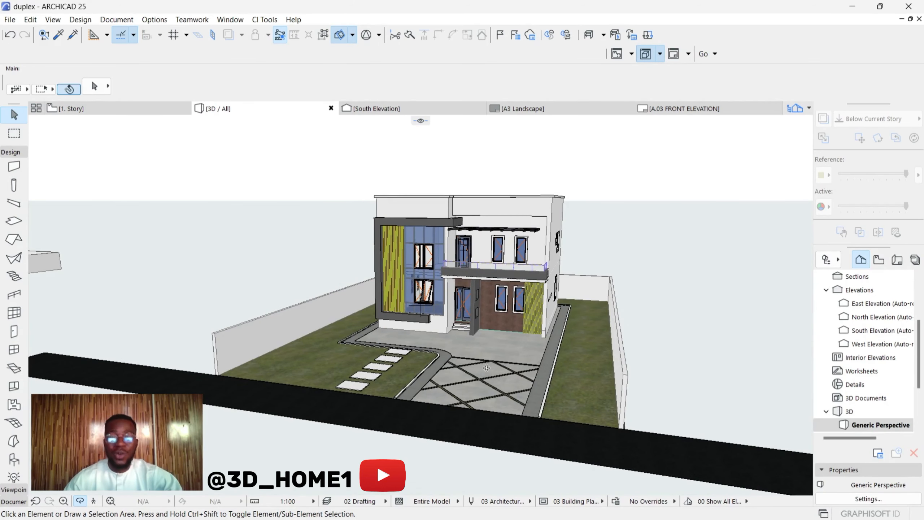
{"action": "scroll", "coordinate": [487, 368], "scroll_direction": "up", "scroll_amount": 3}
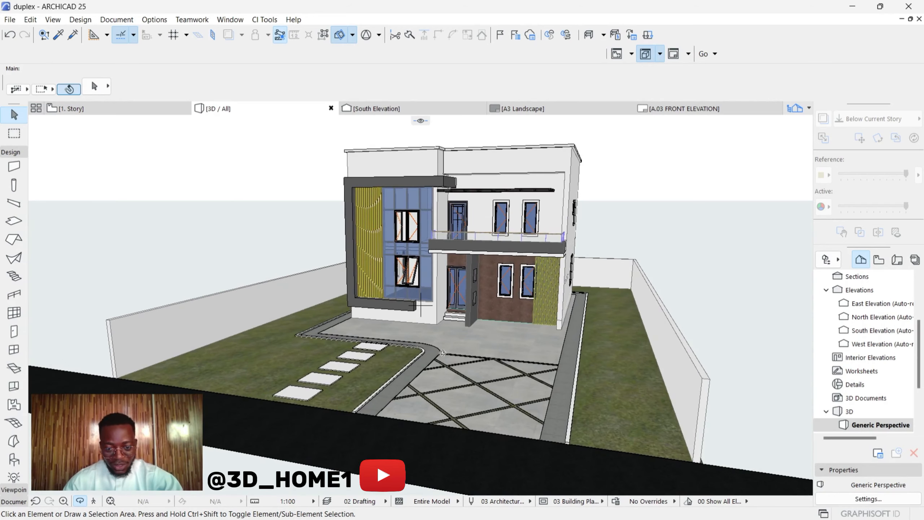
{"action": "scroll", "coordinate": [444, 362], "scroll_direction": "up", "scroll_amount": 2}
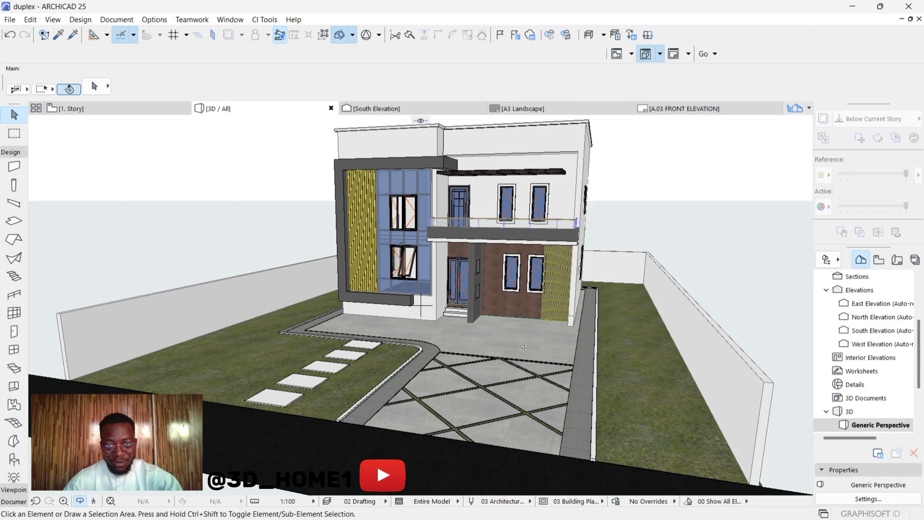